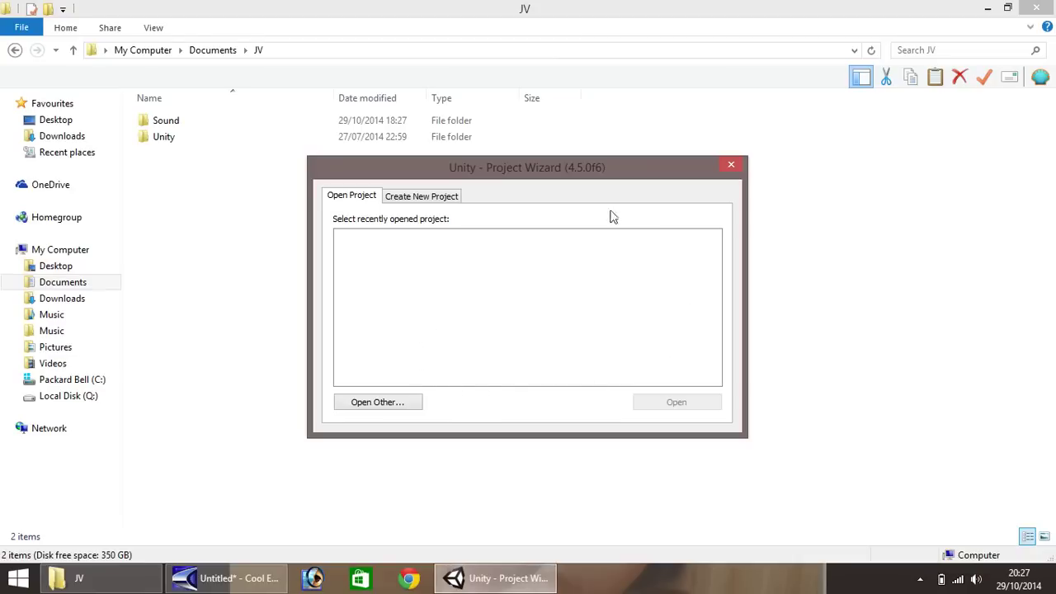
Step: Create a new 3D project named Project 1 in the Documents\JV folder without importing any packages
left_click(422, 197)
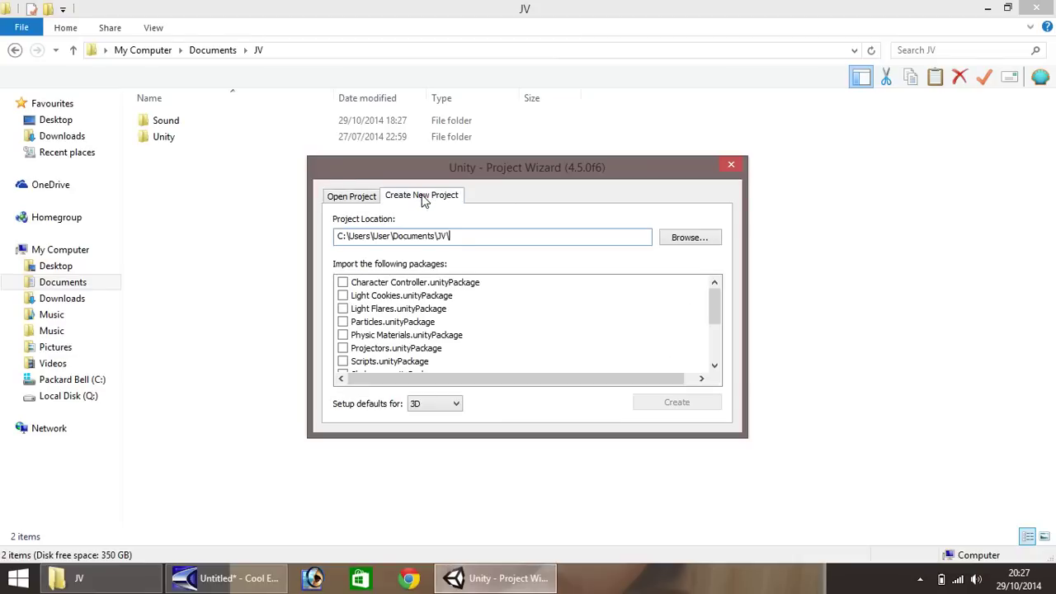
type("Project 1")
left_click(675, 404)
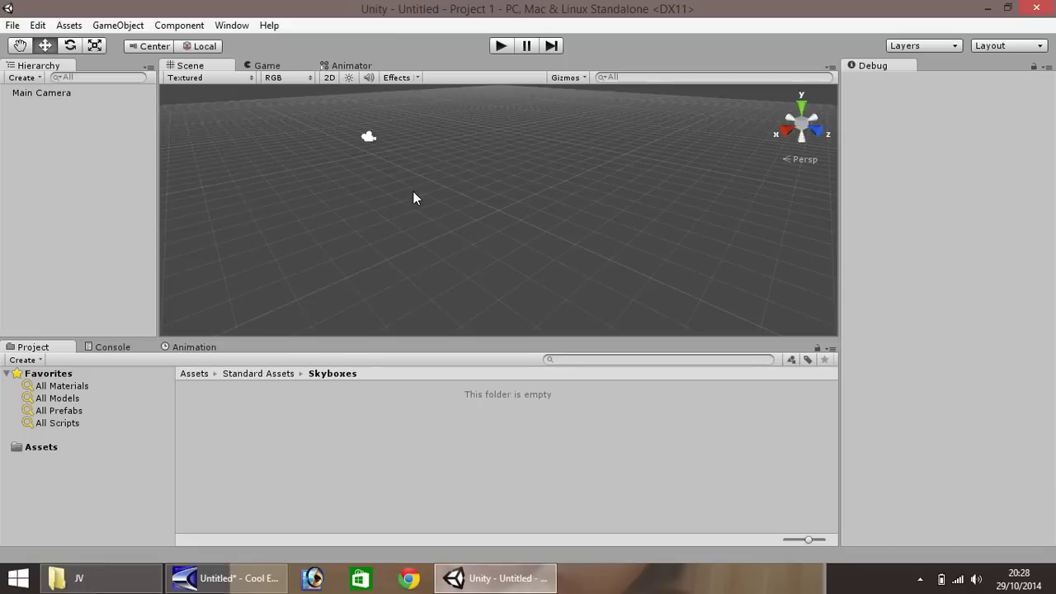
Step: Look over the Game and Animator views, and return to the Scene view
left_click(269, 66)
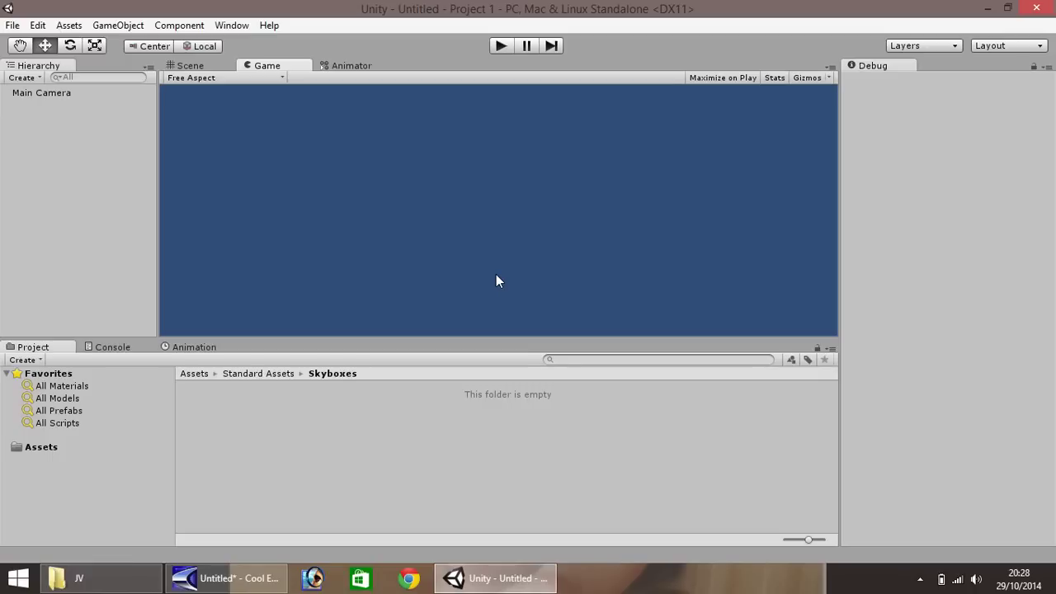
left_click(348, 69)
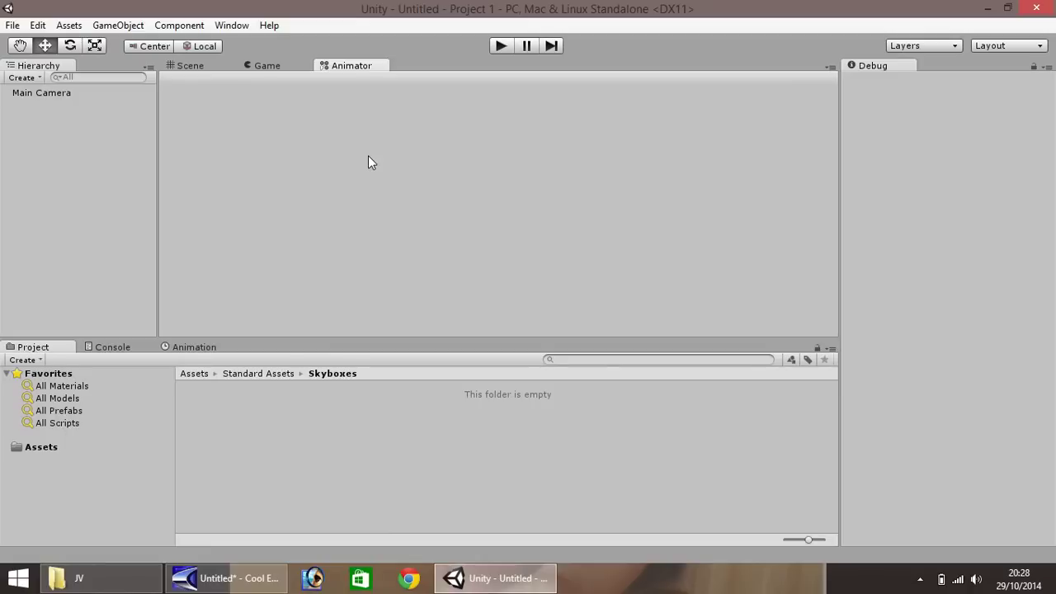
left_click(187, 71)
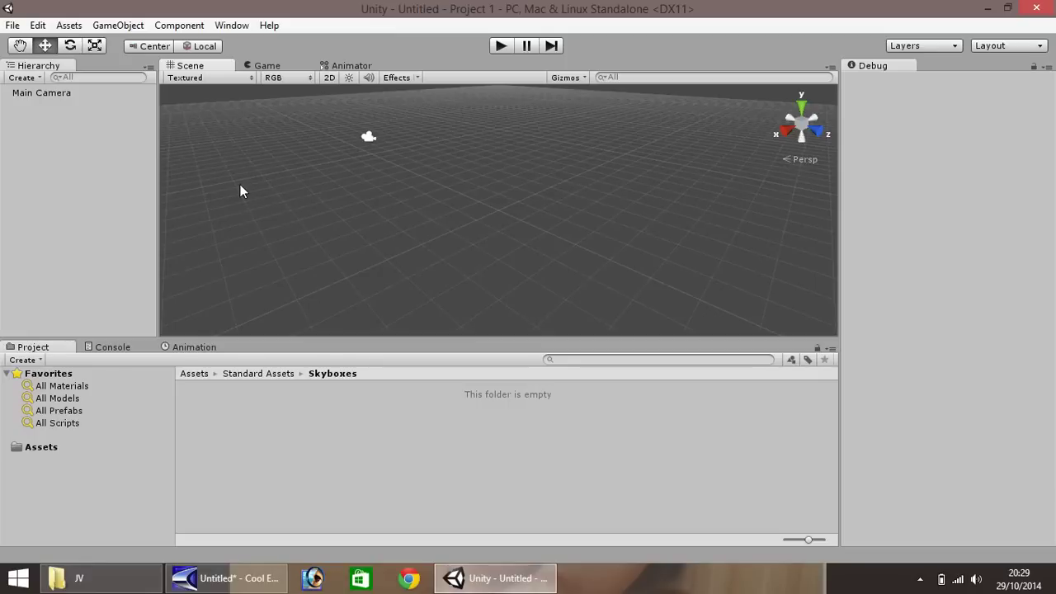
Step: Add a cube game object to the scene
left_click(128, 28)
mouse_move(170, 78)
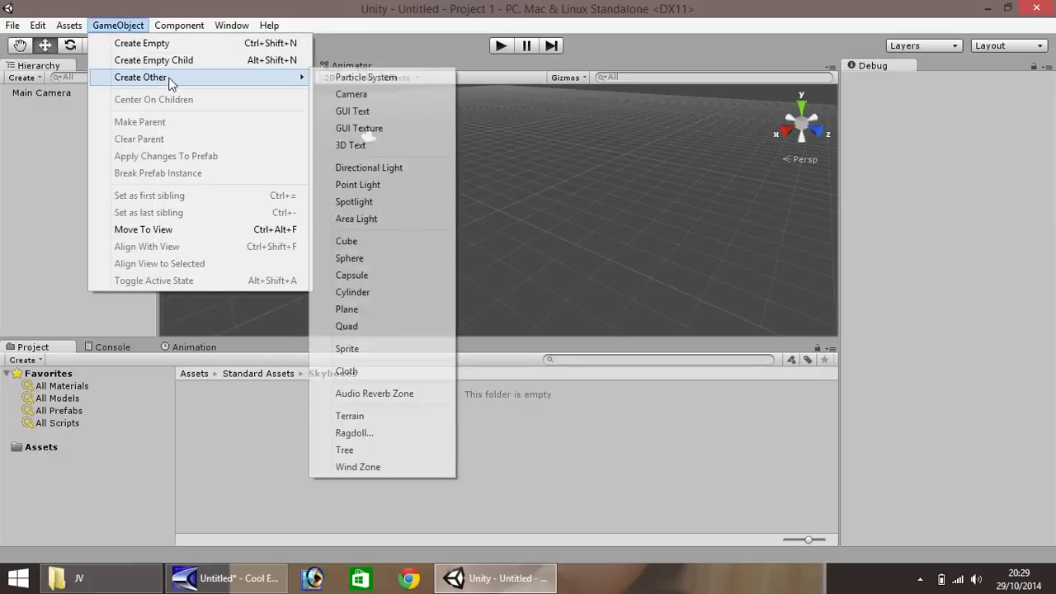
left_click(364, 243)
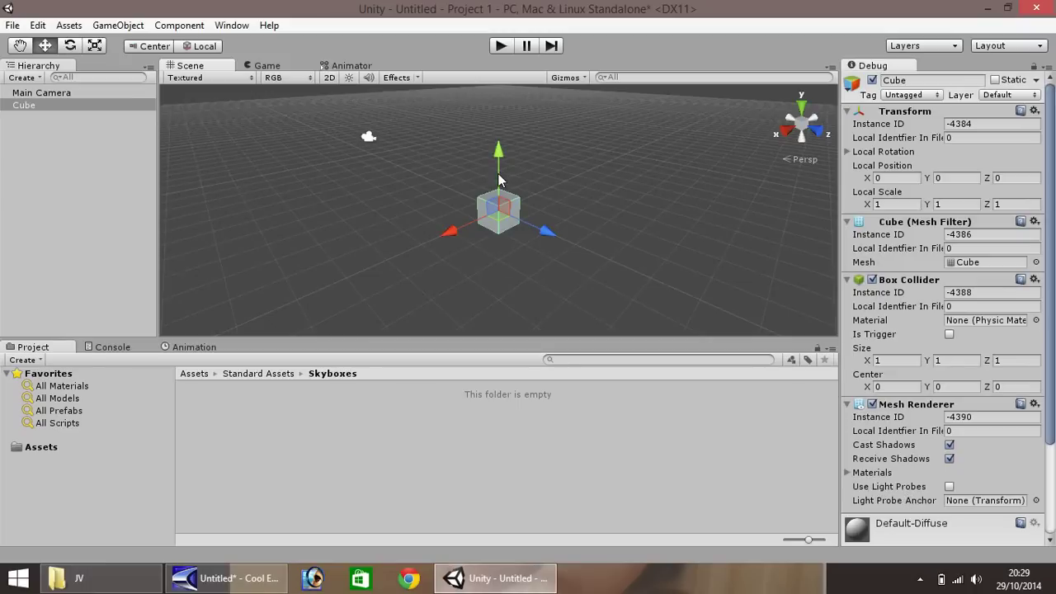
Step: Move the cube freehand to about X 1.08, Y 1.51, Z -0.80
left_click_drag(498, 175, 493, 137)
left_click_drag(552, 192, 426, 183)
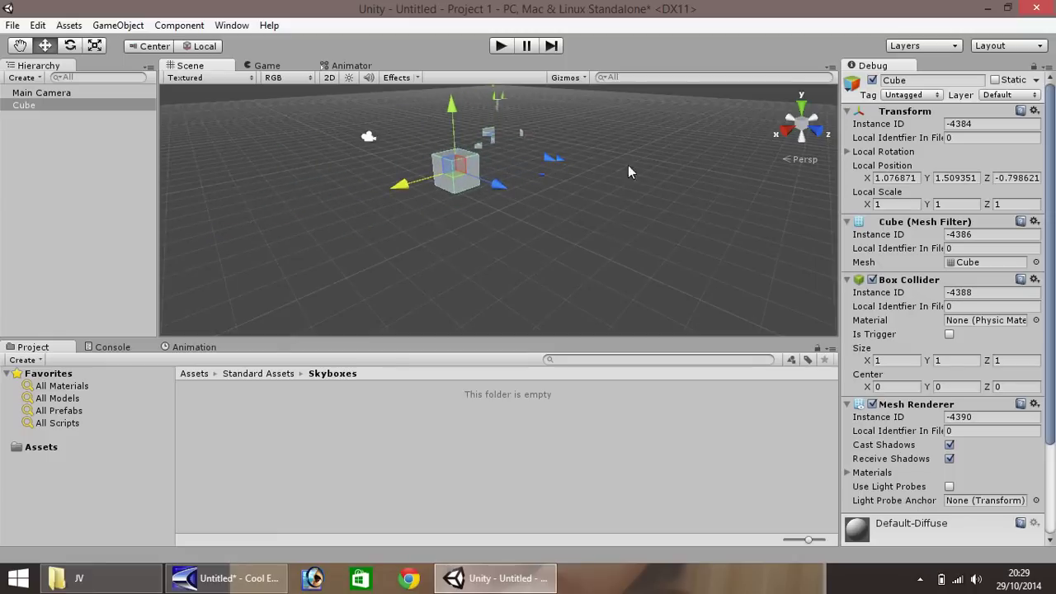
Step: Set the cube's local position to X 0, Y 0, Z 0
left_click(893, 175)
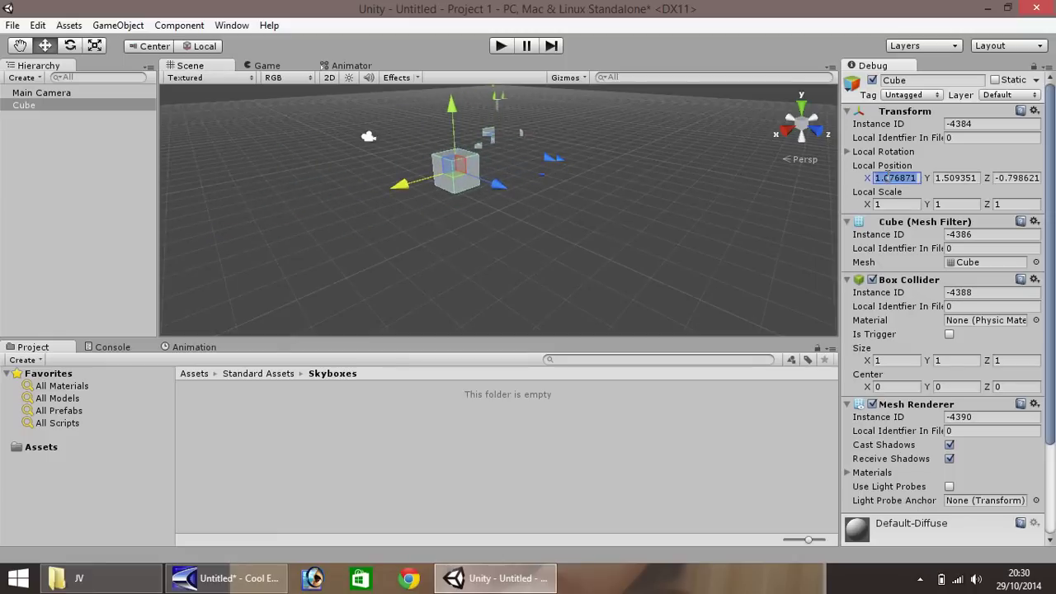
type("0")
key("Tab")
type("0")
key("Tab")
type("0")
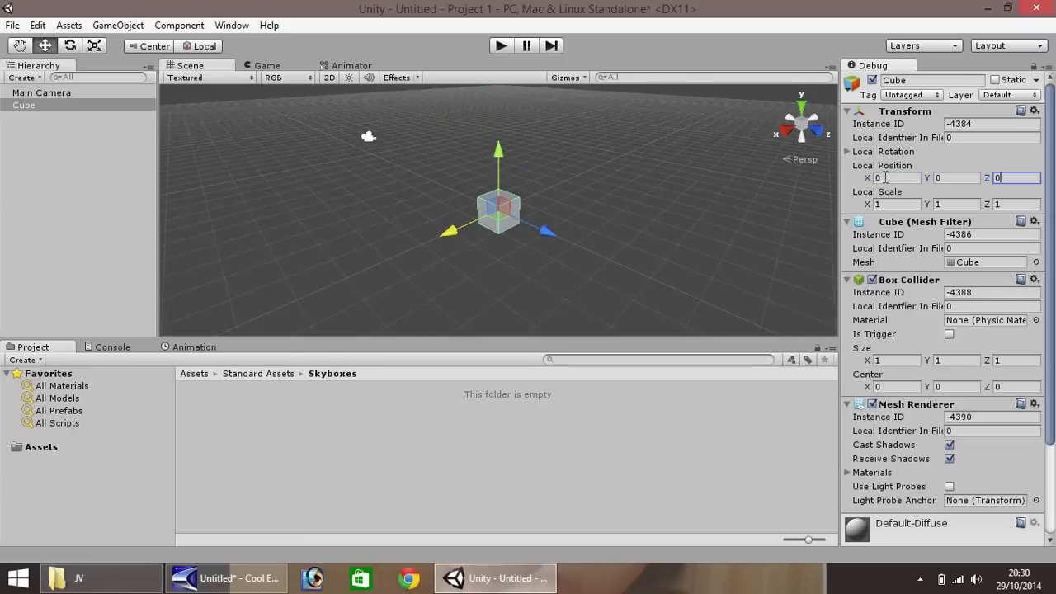
Step: Set the cube's local scale to 60 in X and 60 in Z to form a large flat platform
left_click(486, 245)
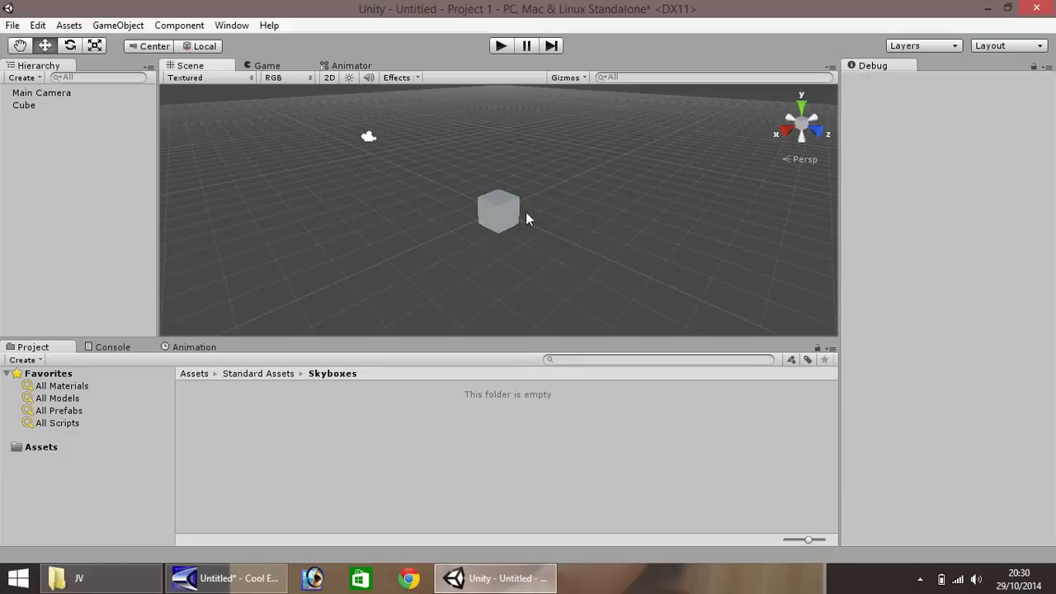
left_click(493, 214)
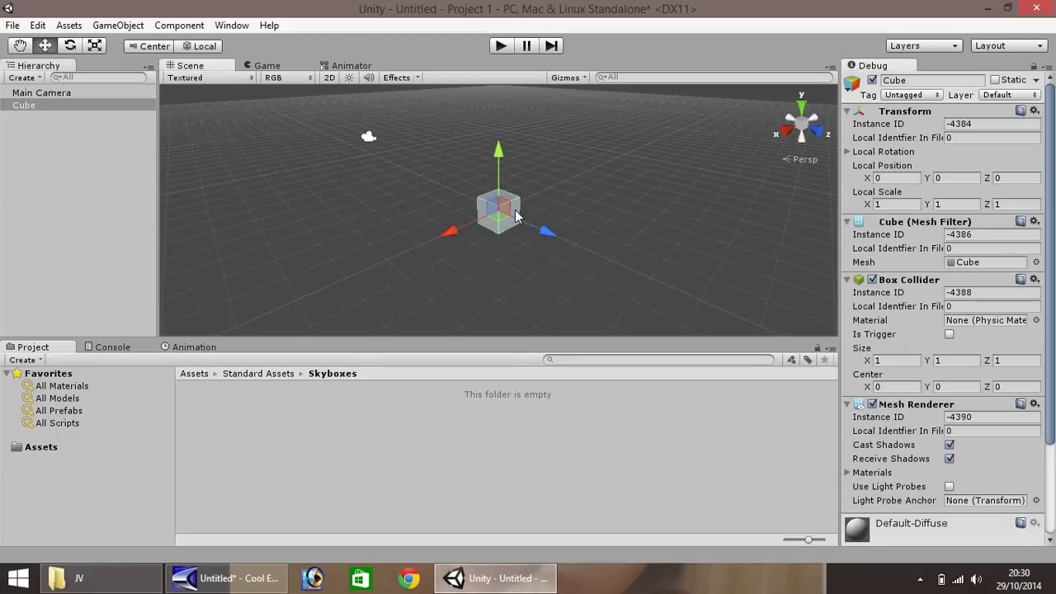
left_click(899, 205)
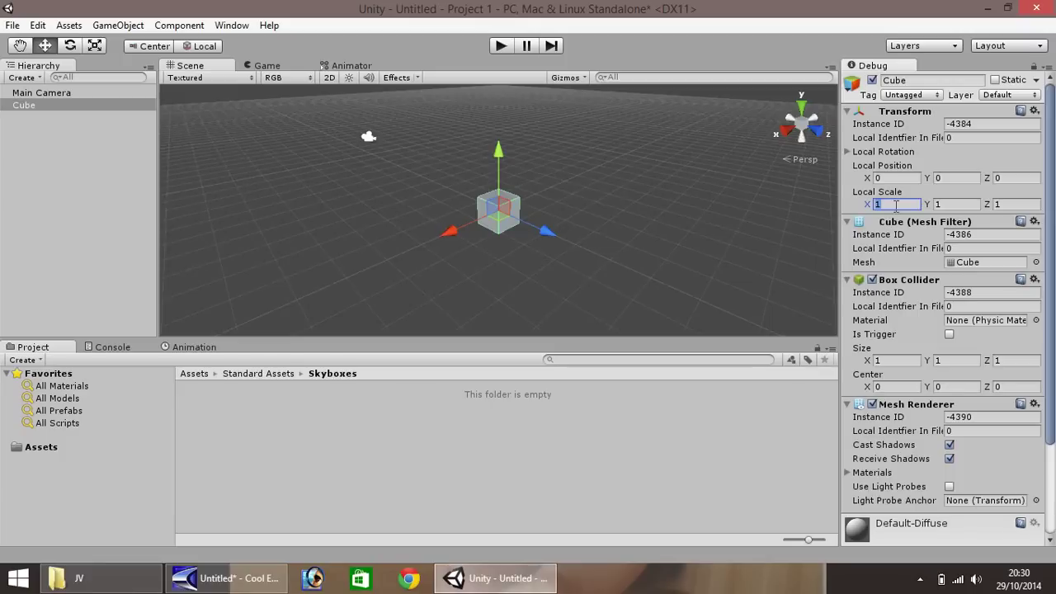
type("0")
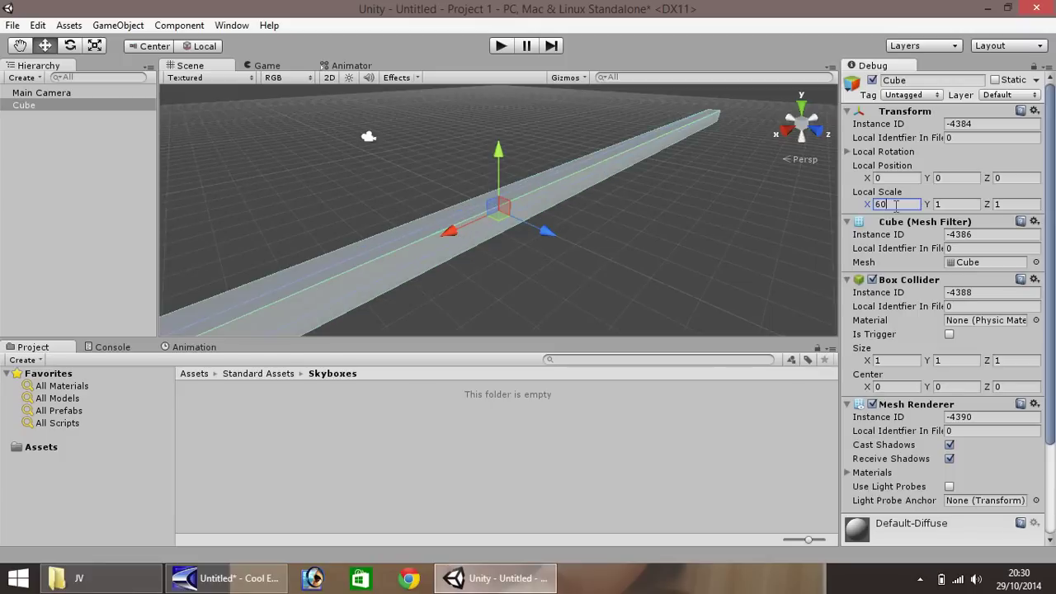
left_click(954, 204)
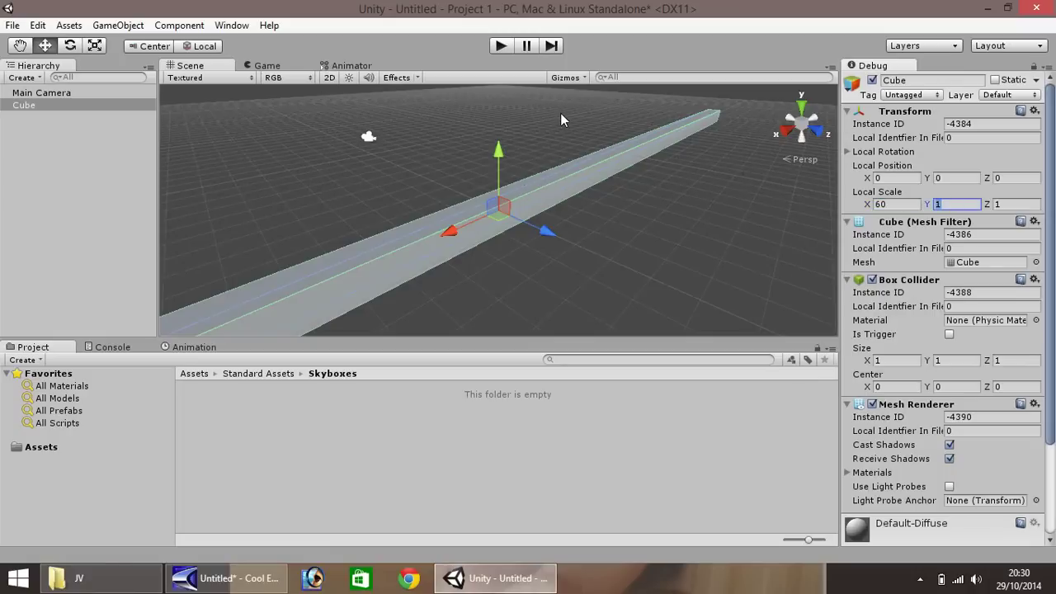
left_click(1013, 205)
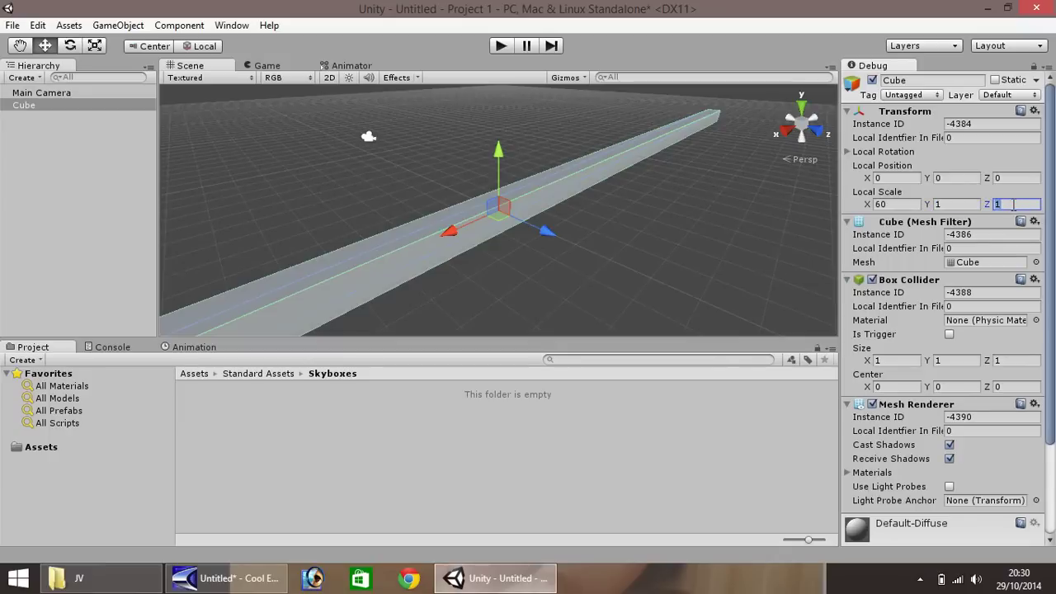
type("60")
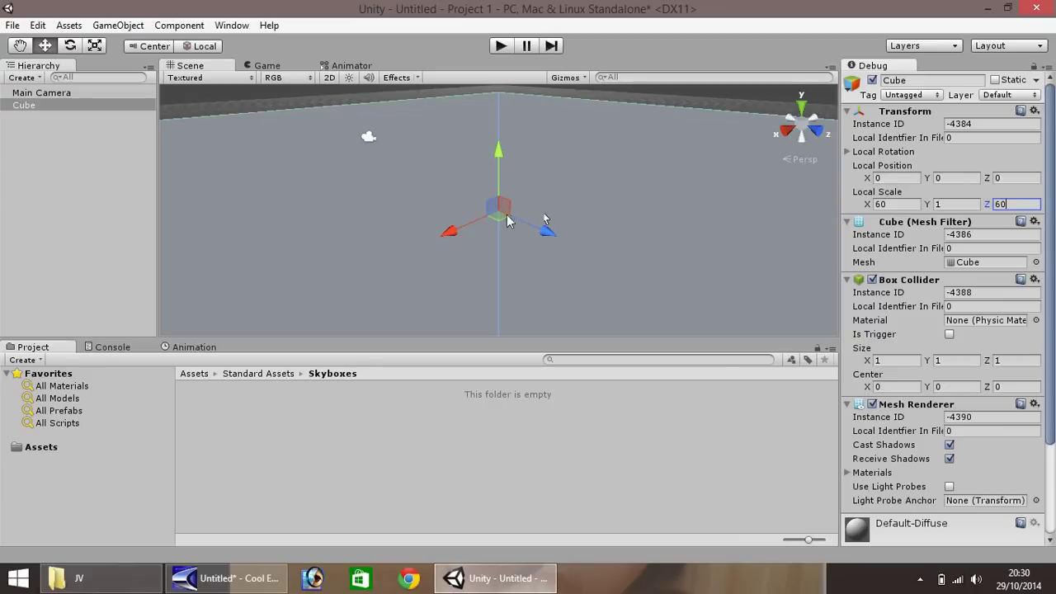
left_click_drag(397, 185, 443, 234, "alt")
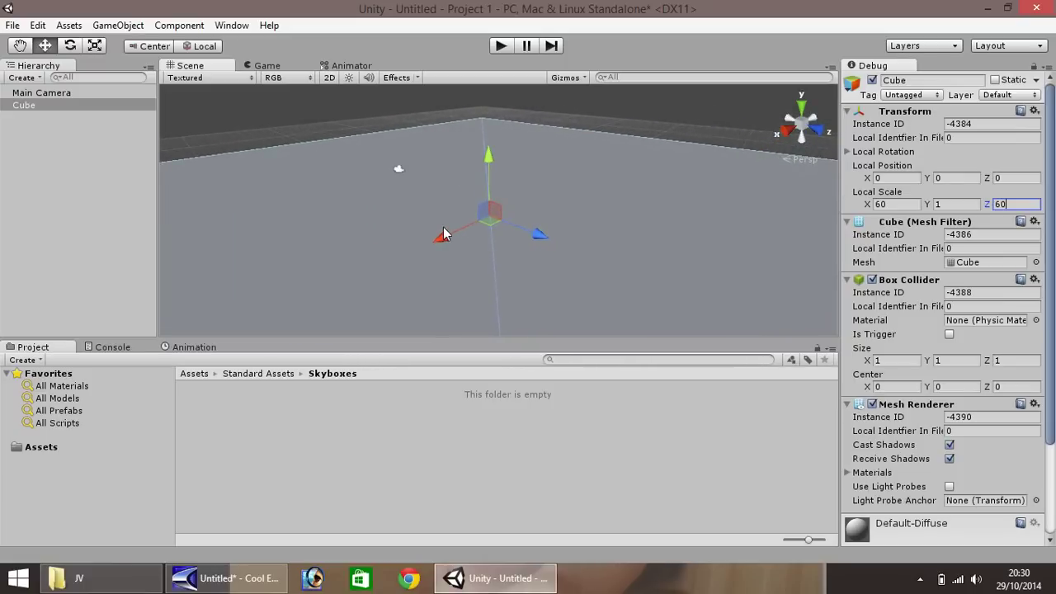
mouse_move(598, 217)
left_mouse_down("alt")
mouse_move(611, 217)
mouse_move(447, 205)
mouse_move(617, 208)
left_mouse_up("alt")
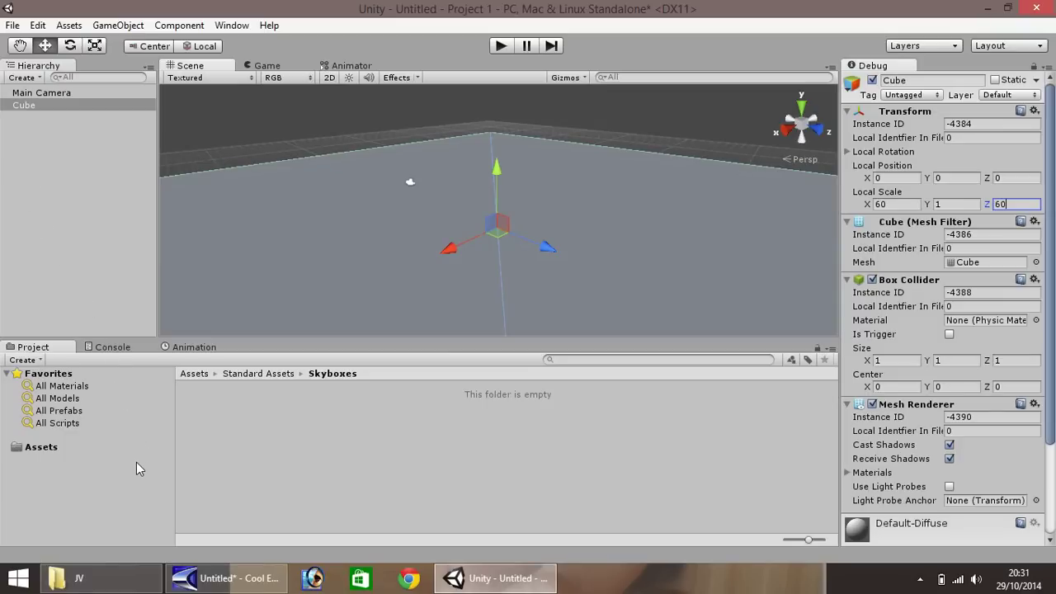
Step: Import the Character Controller package into the project assets with all its items included
right_click(229, 427)
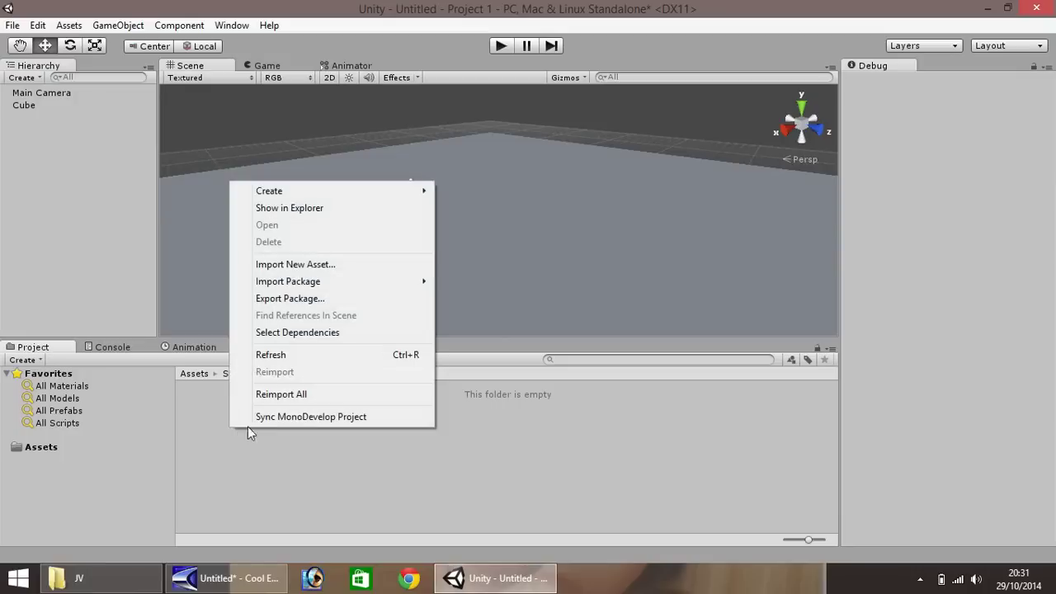
mouse_move(340, 291)
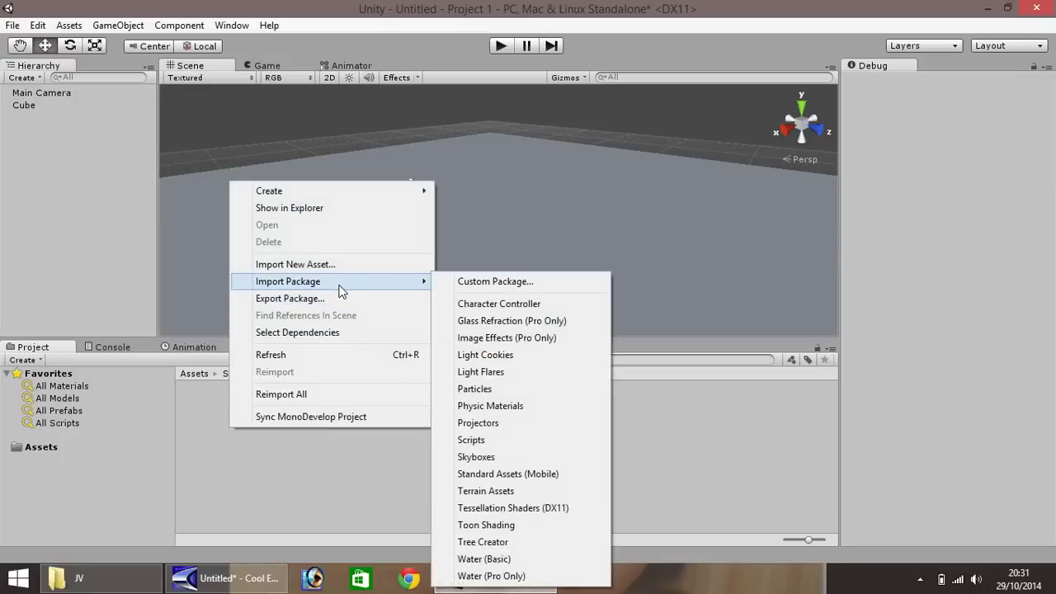
left_click(500, 304)
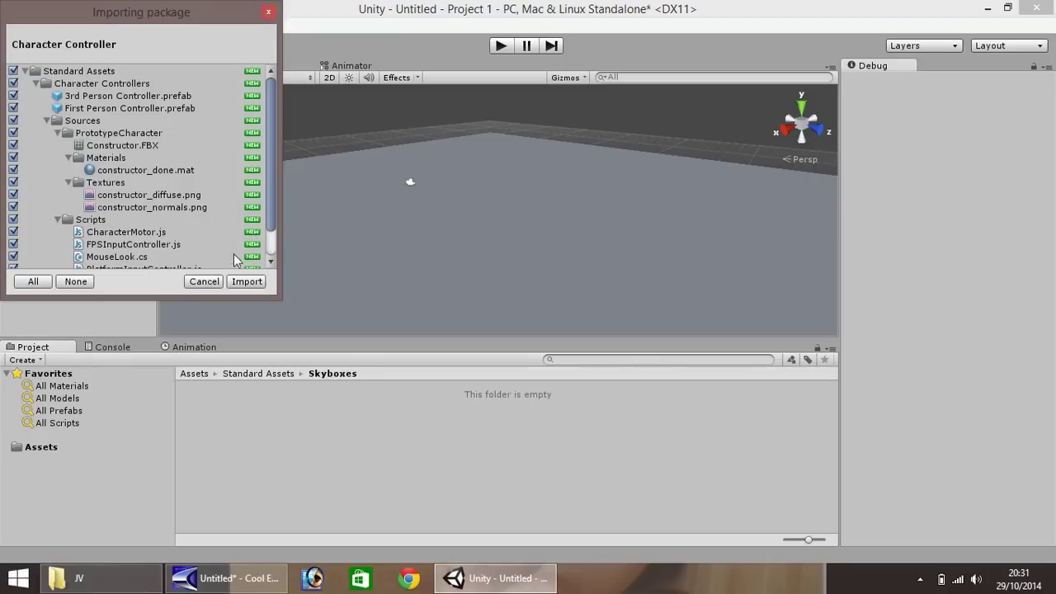
left_click(247, 283)
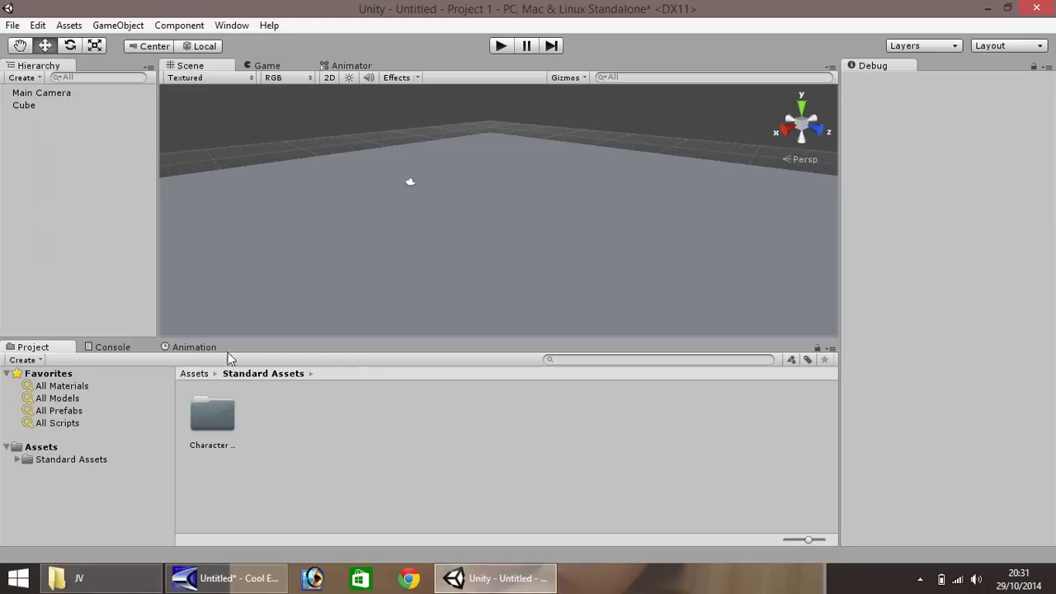
Step: Place the First Person Controller prefab above the platform at about X 1.61, Y 1.96, Z -2.23, and preview the scene in the Game view
double_click(198, 422)
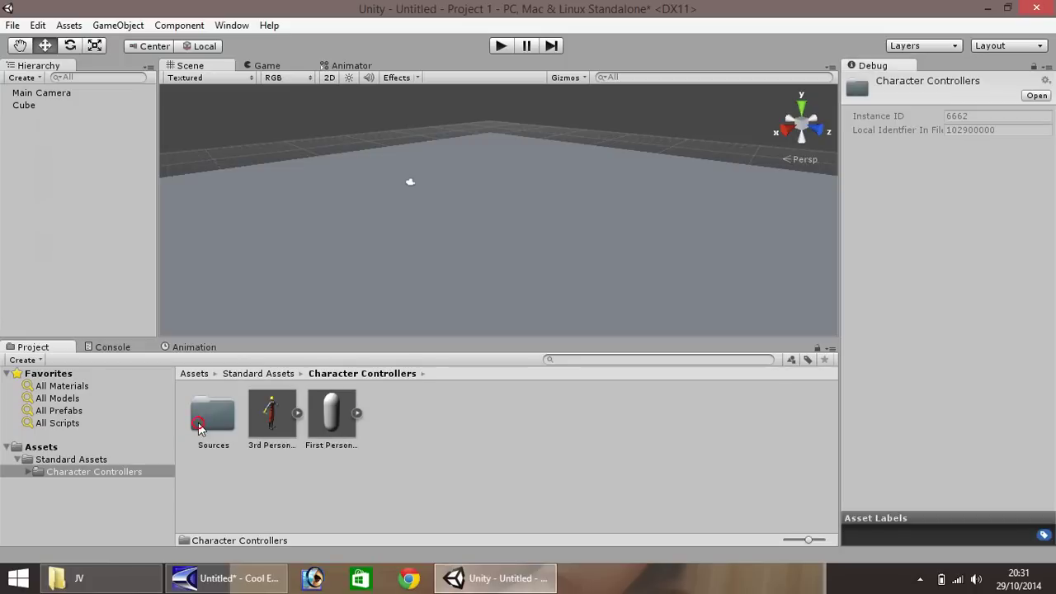
left_click(276, 447)
left_click(341, 422)
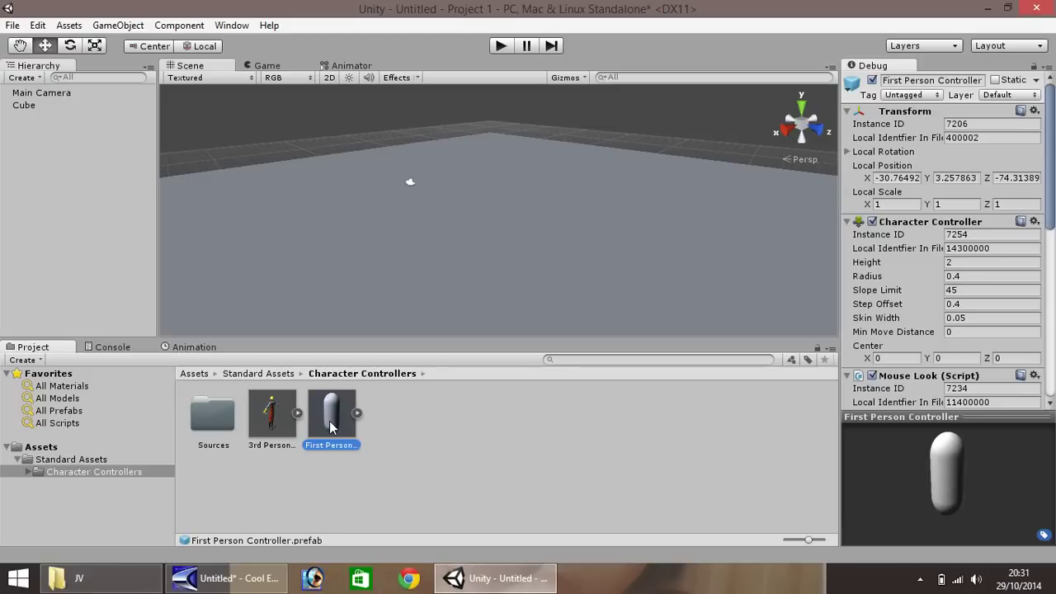
left_click_drag(329, 424, 449, 227)
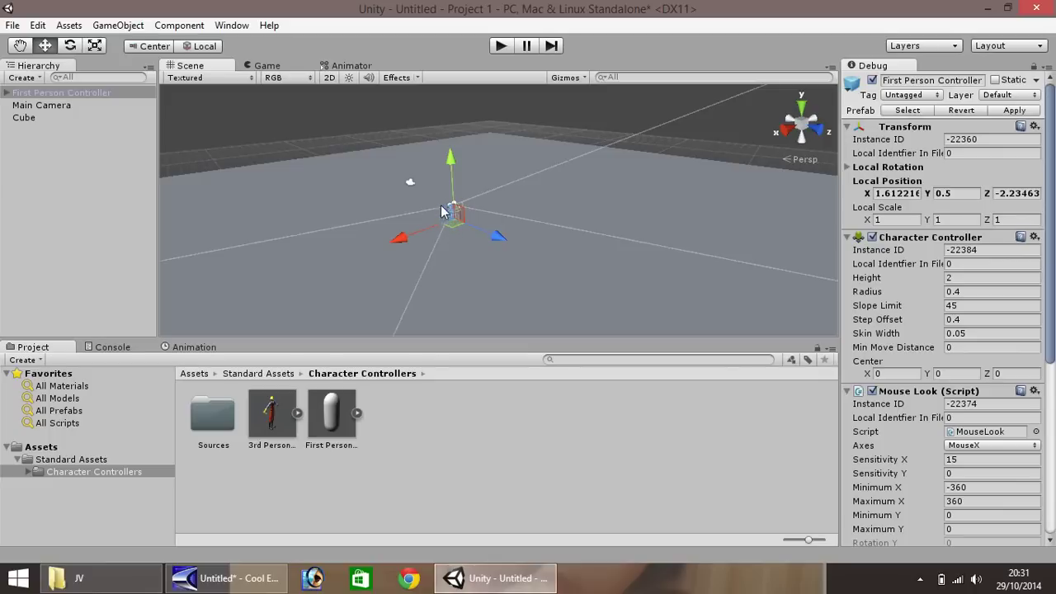
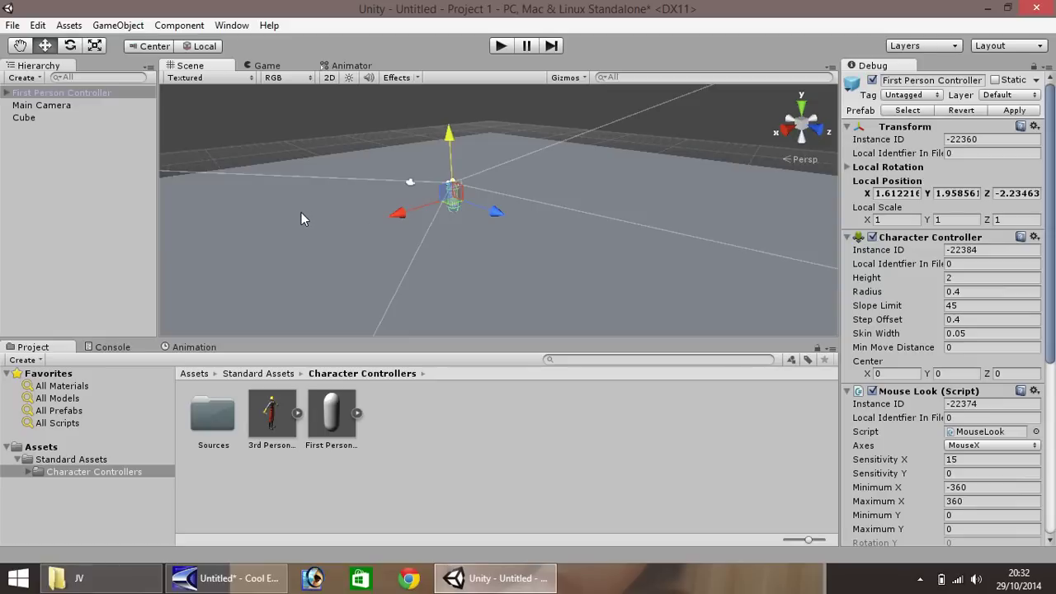
left_click(277, 68)
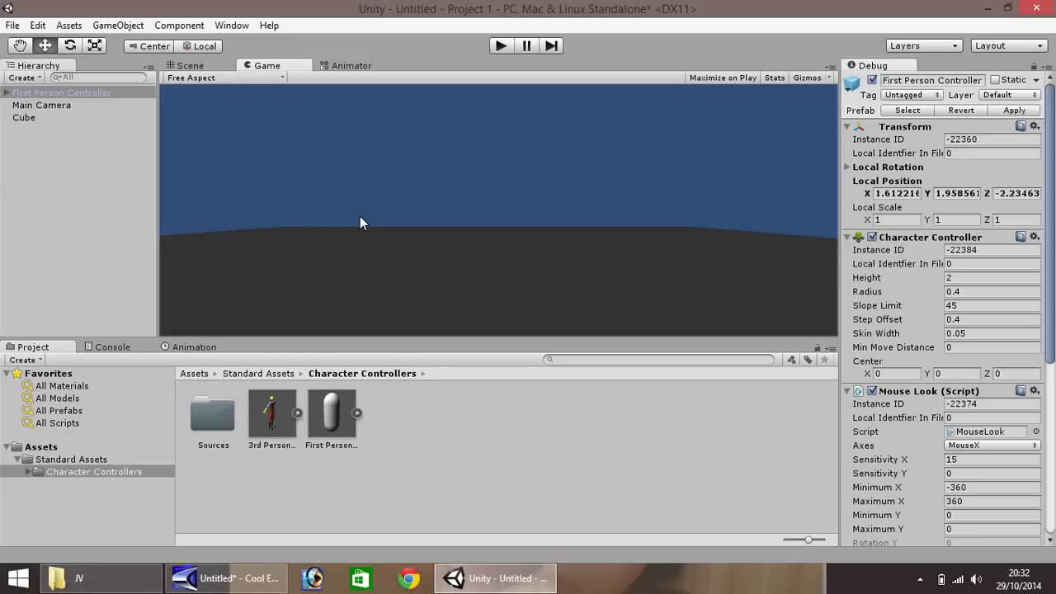
left_click(189, 69)
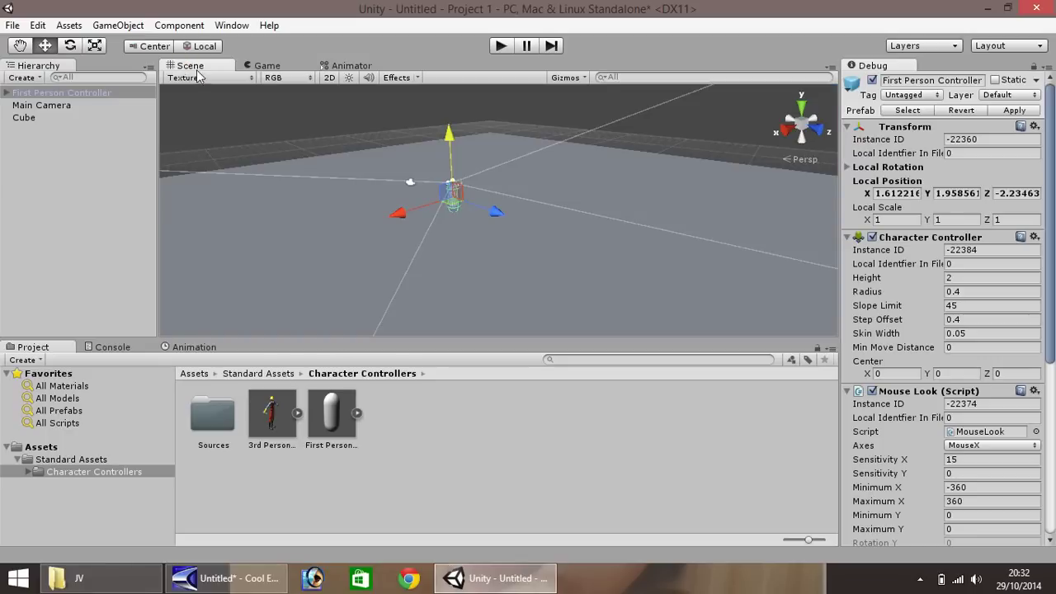
Step: Add a point light to the scene
left_click(119, 26)
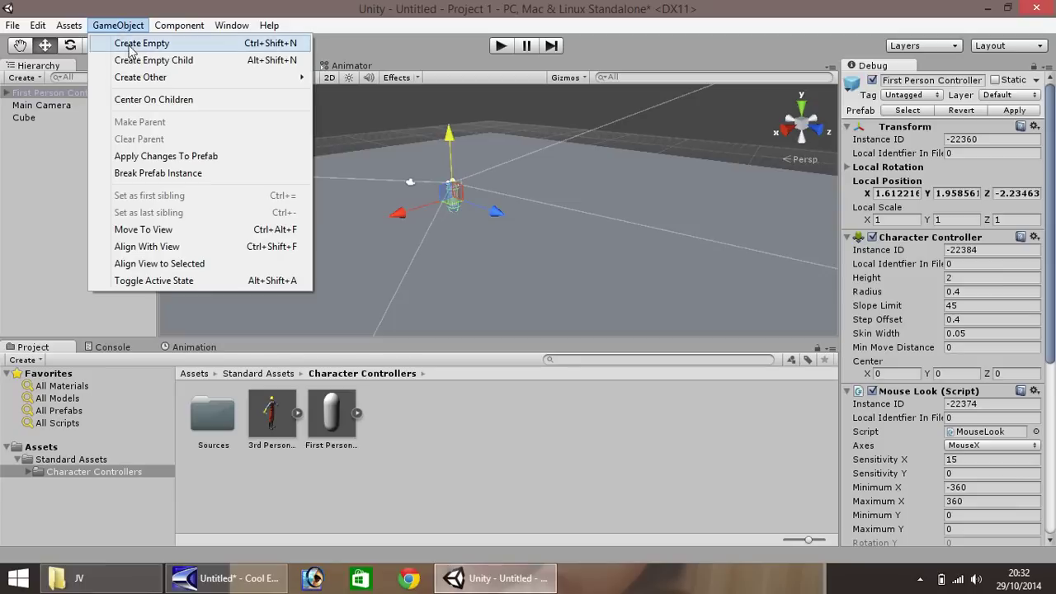
mouse_move(182, 80)
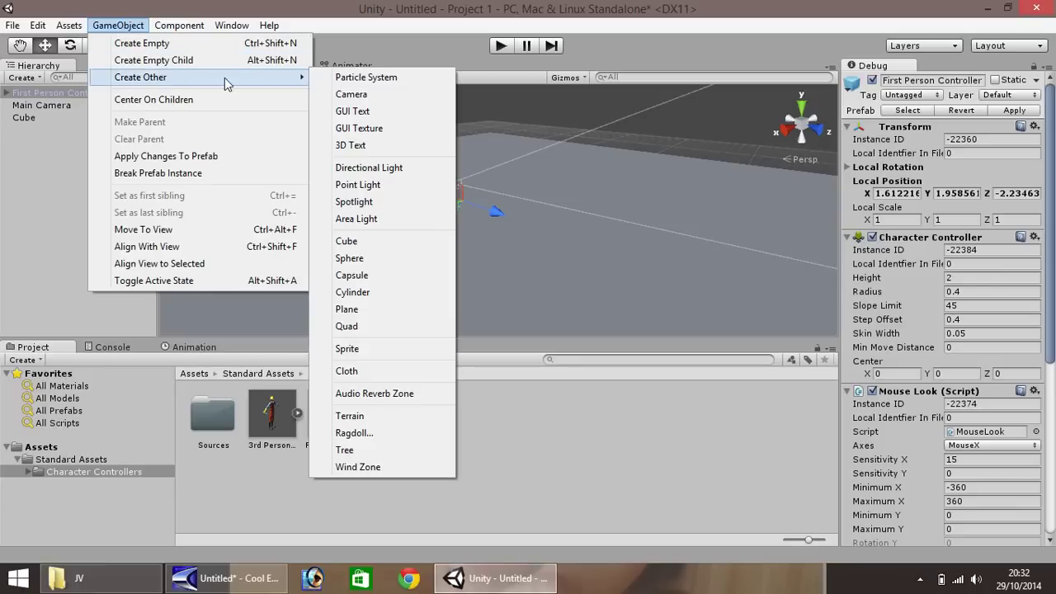
left_click(372, 185)
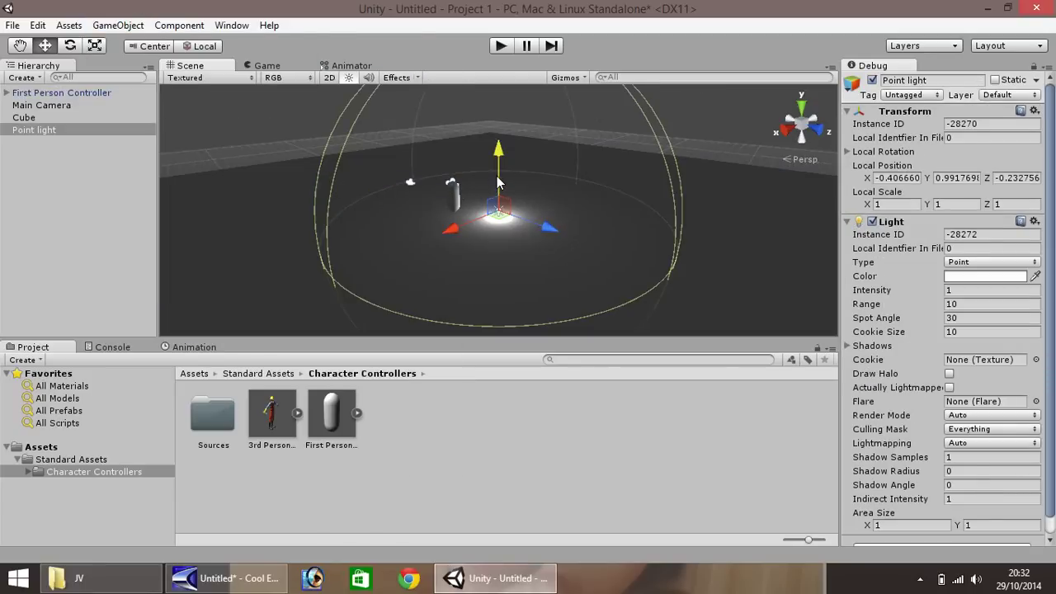
Step: Raise the point light to about Y 11.6 above the platform and set its range to 20
left_click_drag(498, 182, 502, 25)
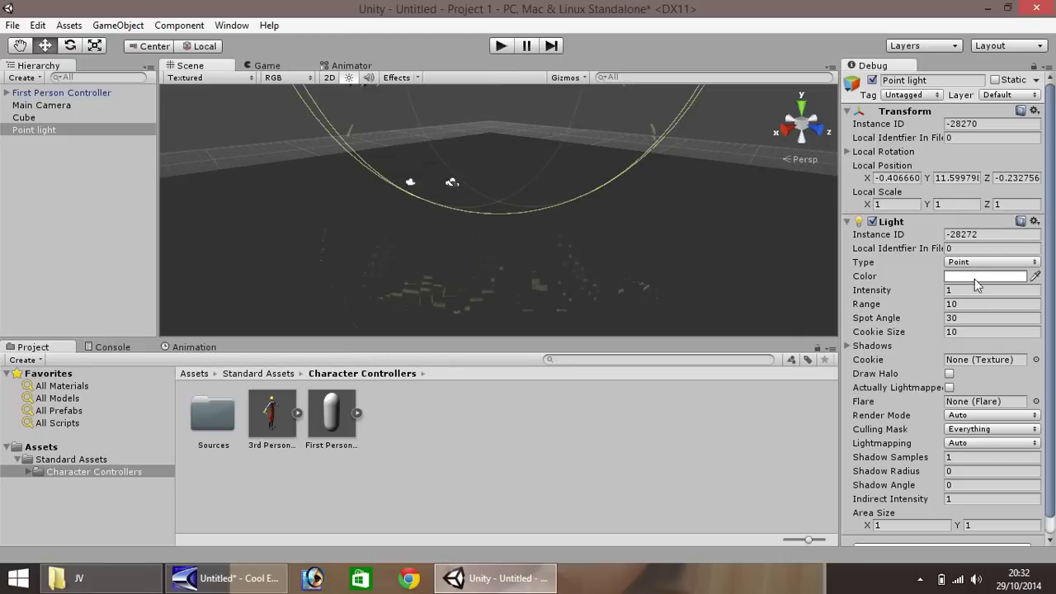
left_click(967, 302)
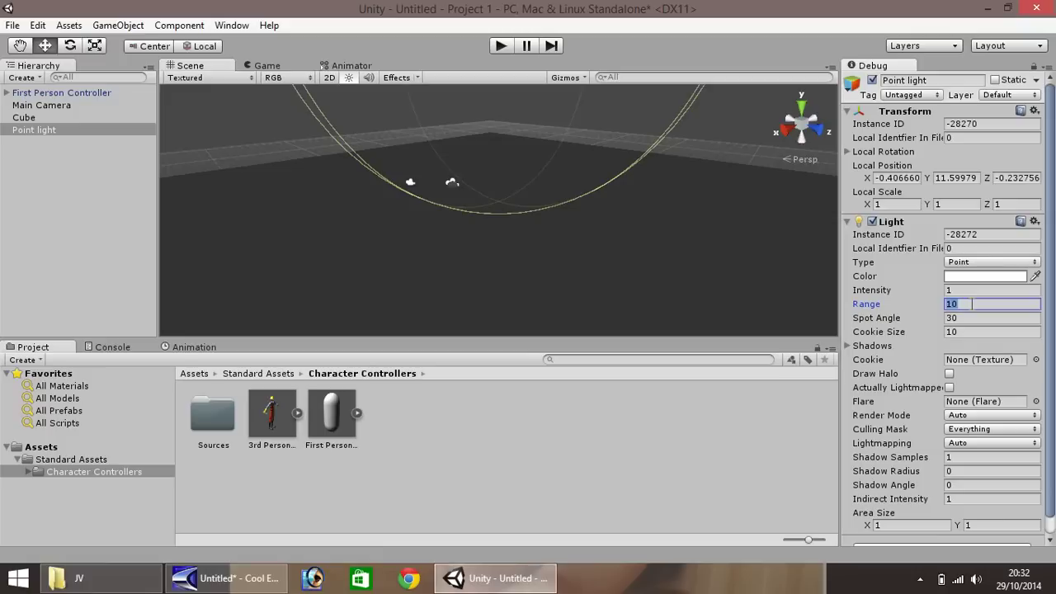
type("20")
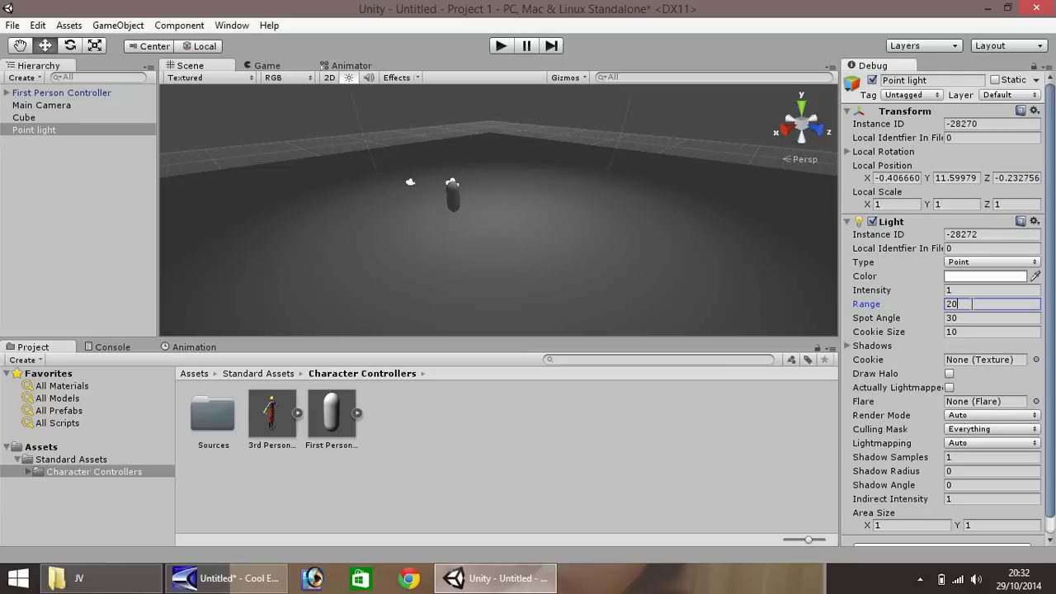
Step: Try a range of 60 for the point light
key("BackSpace")
key("BackSpace")
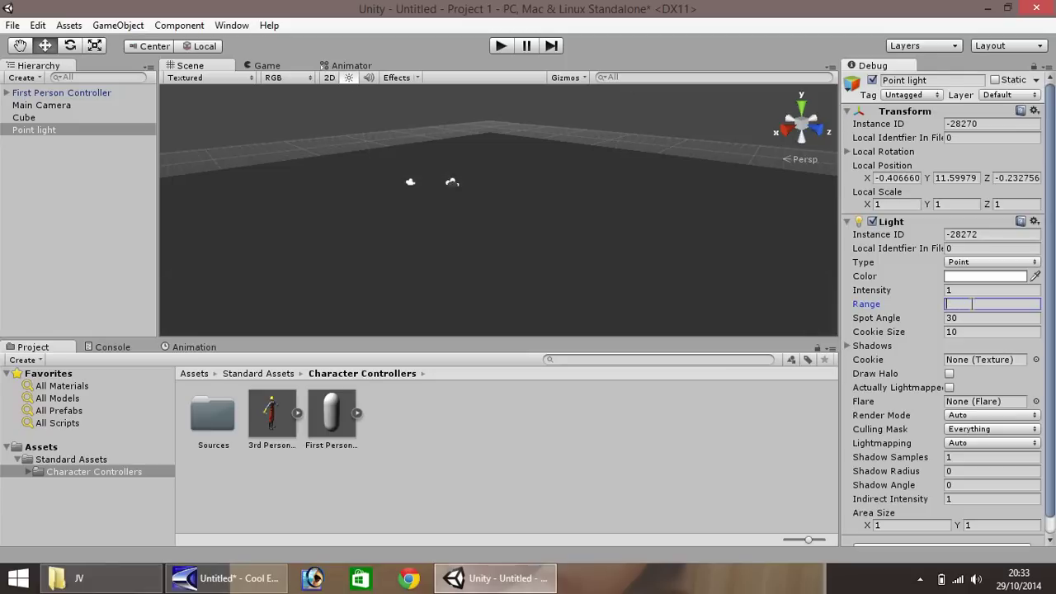
type("60")
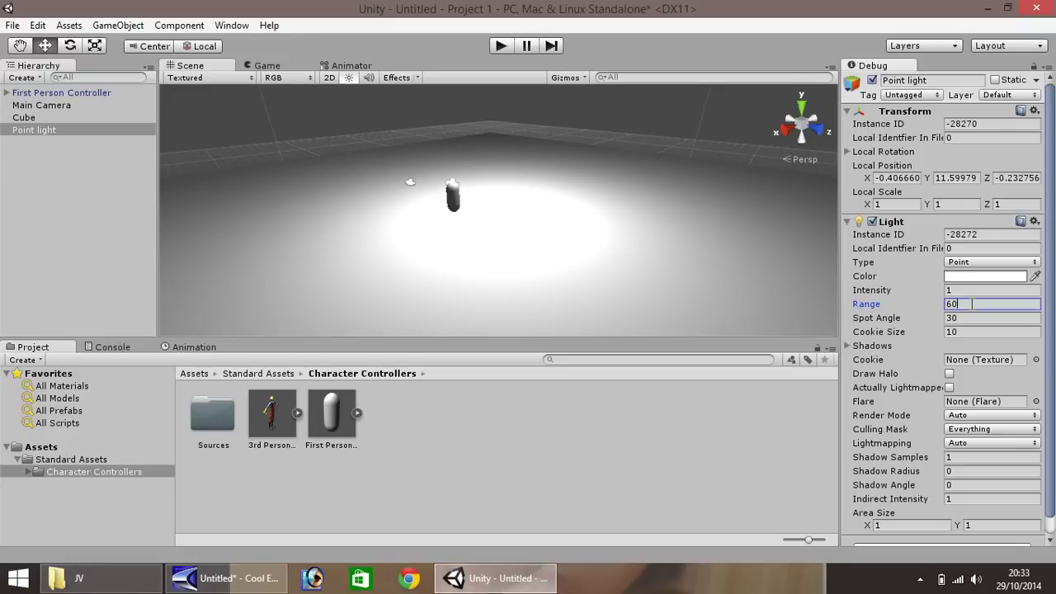
Step: Set the point light's range to 35 and preview the lit platform in the Game view
key("BackSpace")
key("BackSpace")
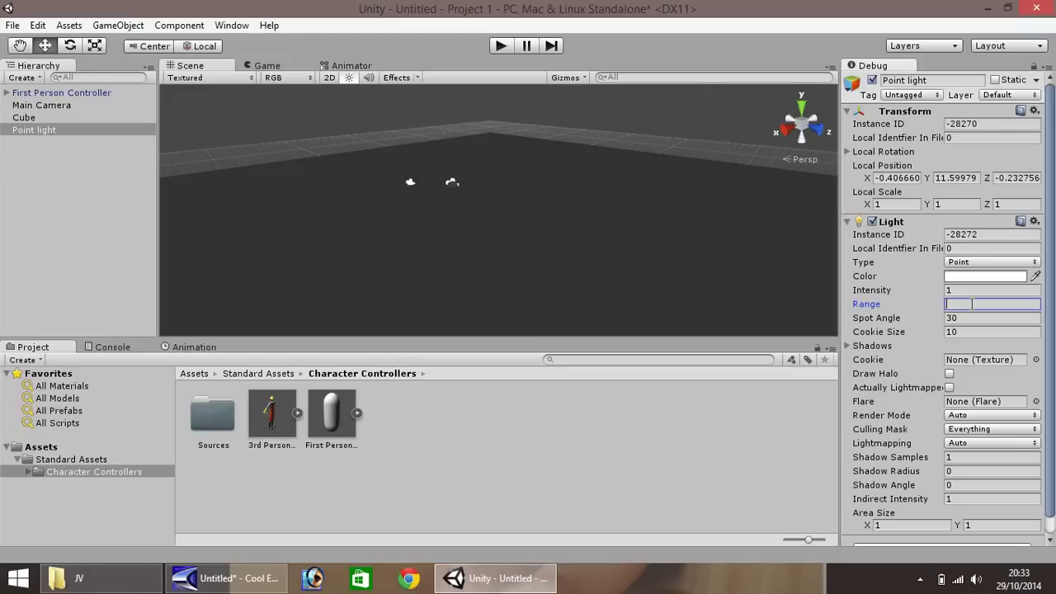
type("35")
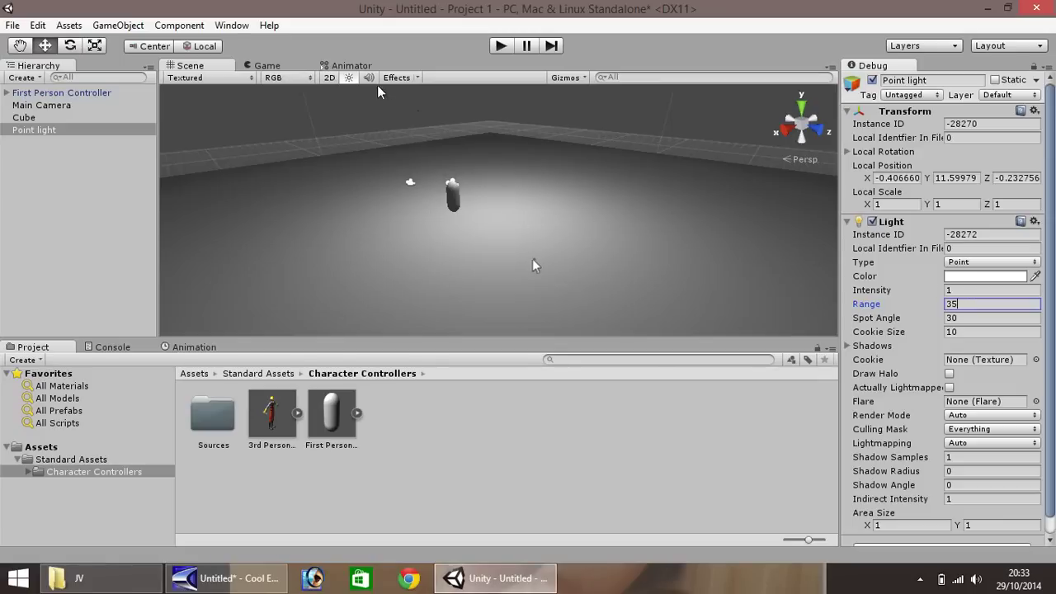
left_click(266, 66)
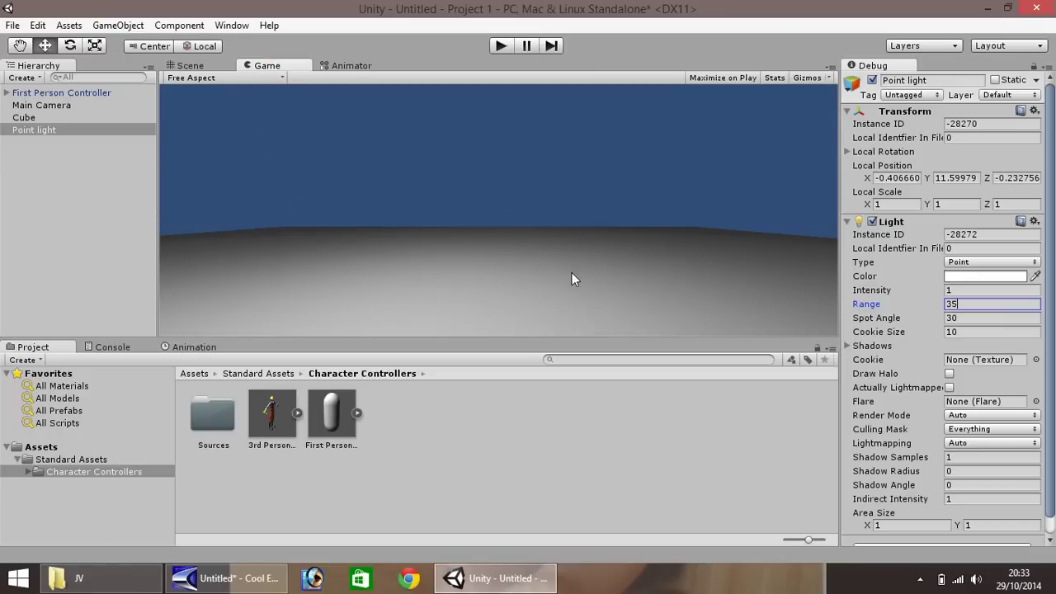
left_click(190, 66)
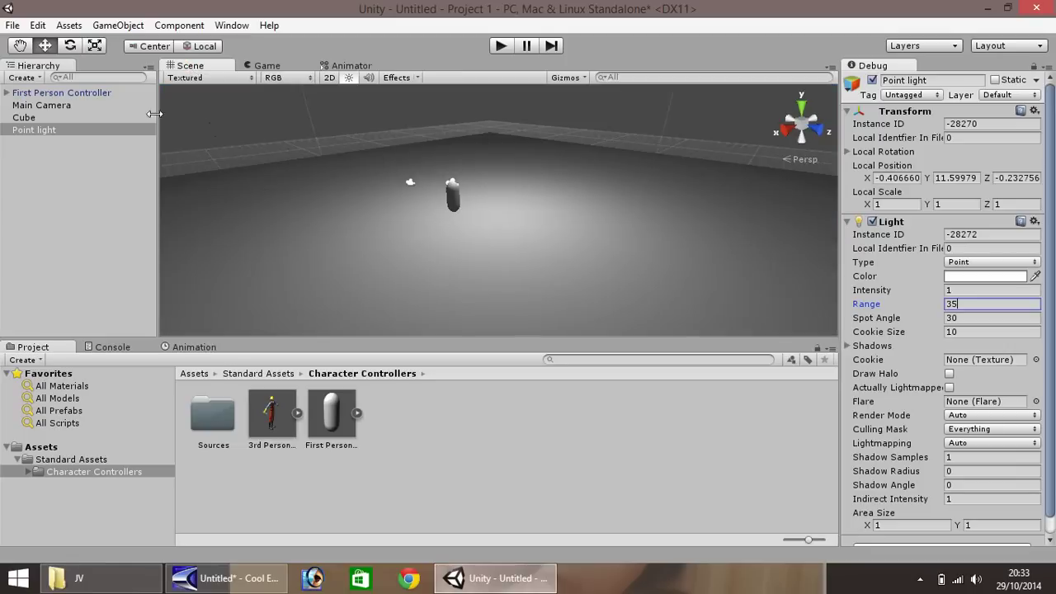
Step: Delete the standalone Main Camera, then expand the First Person Controller to show its own camera and check the Game view
left_click(45, 107)
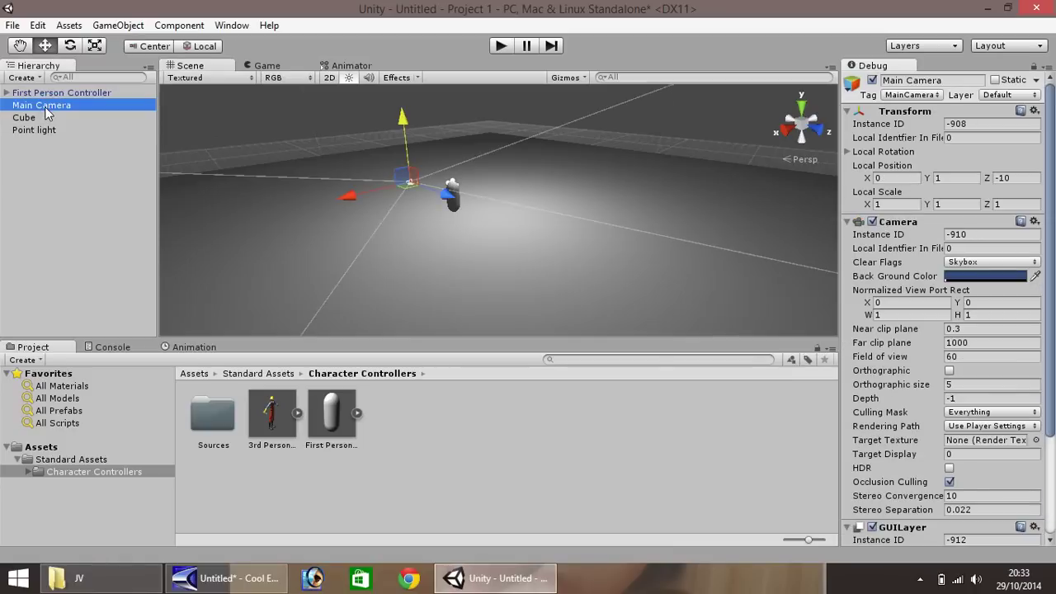
key("Delete")
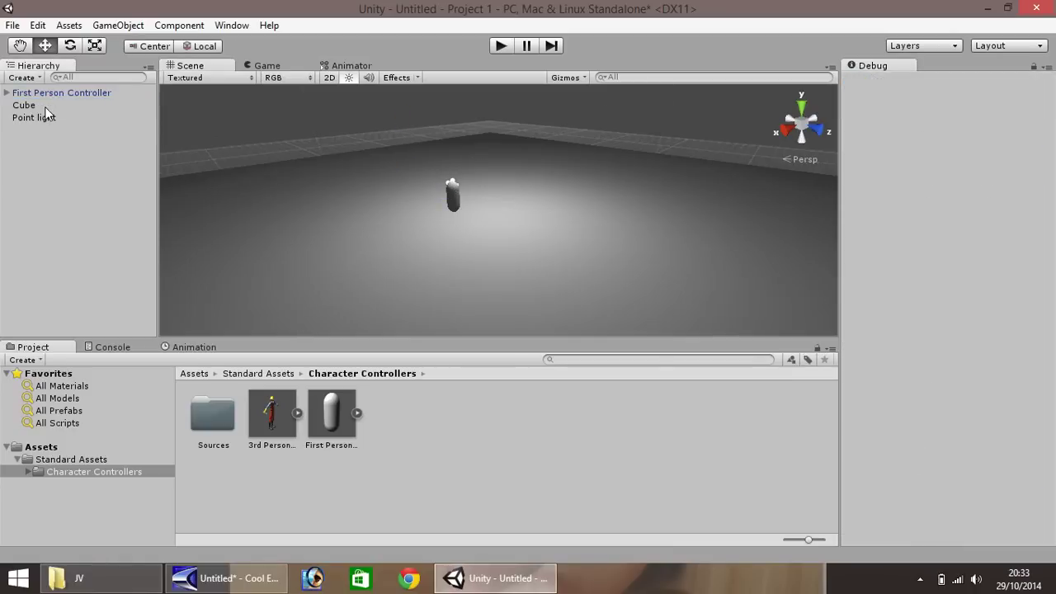
left_click(6, 93)
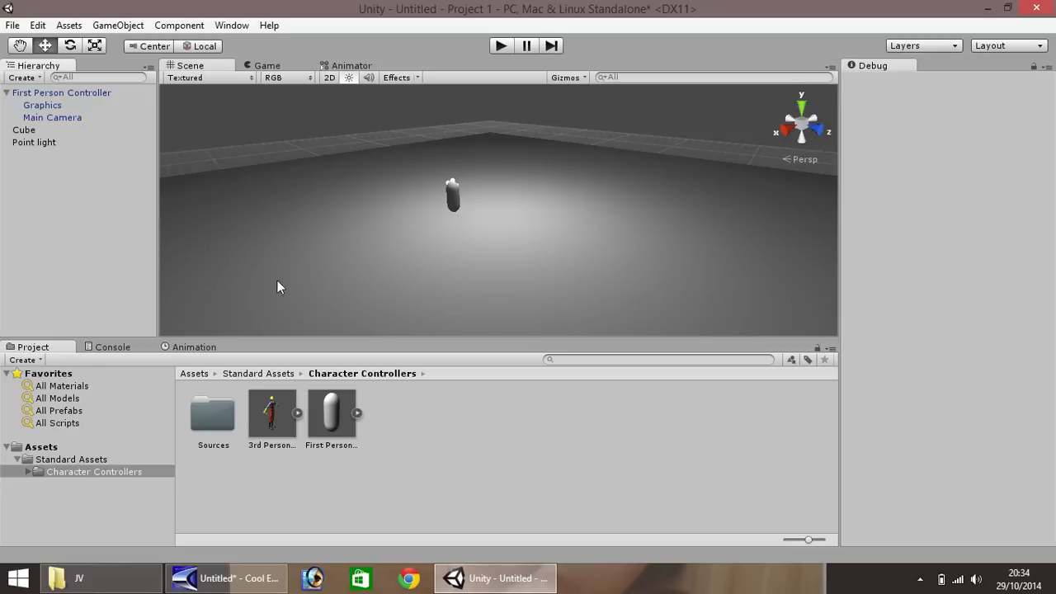
left_click(262, 66)
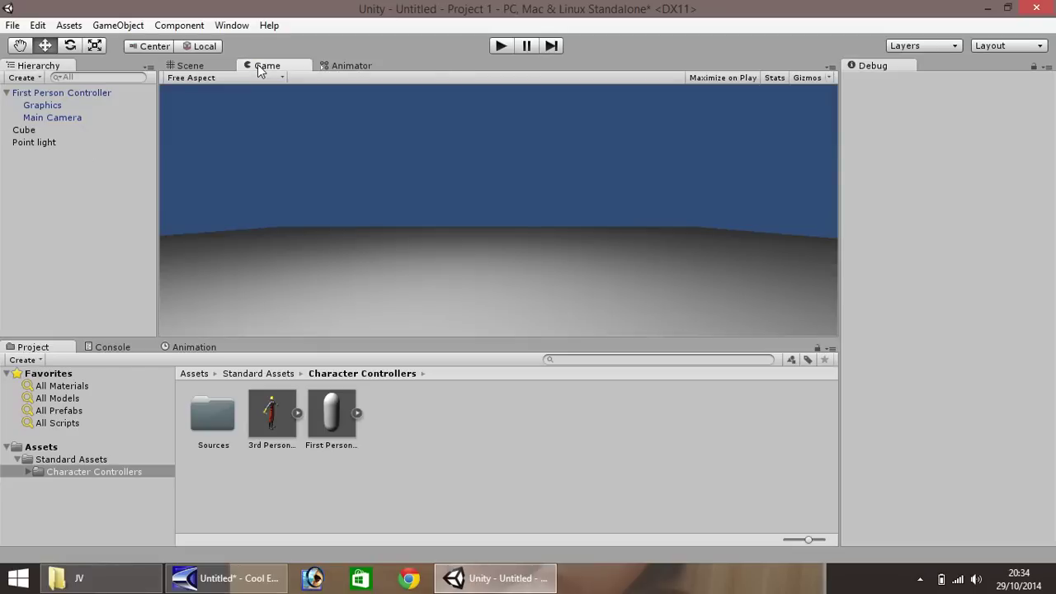
left_click(188, 66)
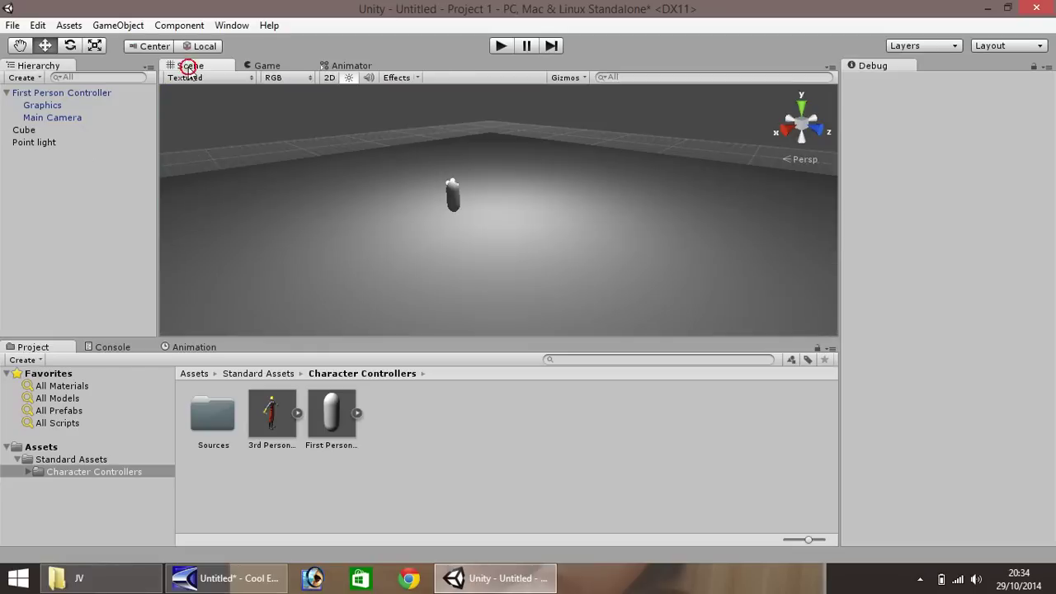
Step: Import the Skyboxes package into the project with all its items included
right_click(218, 475)
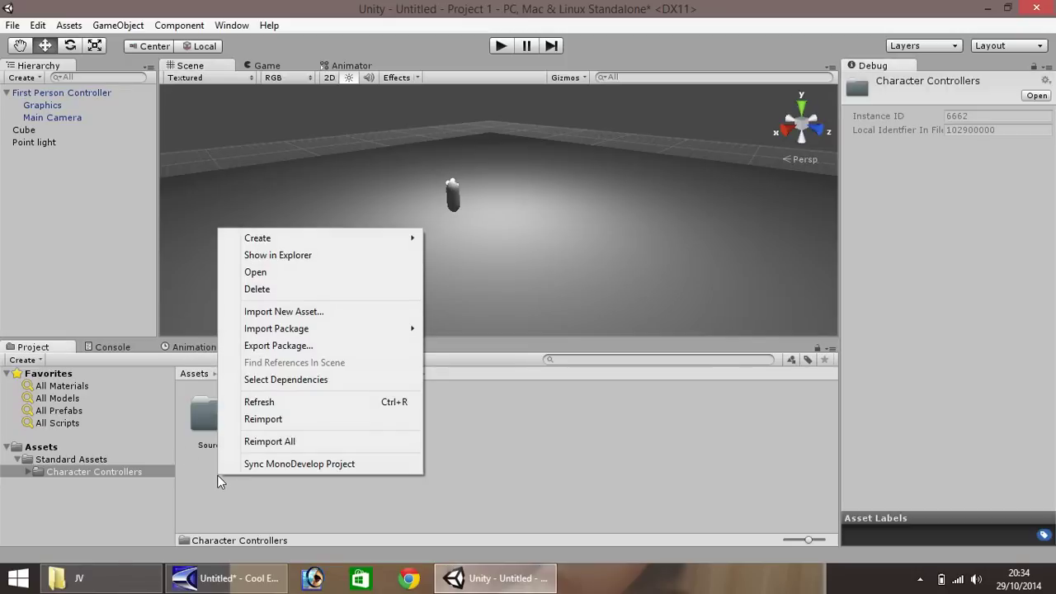
mouse_move(352, 330)
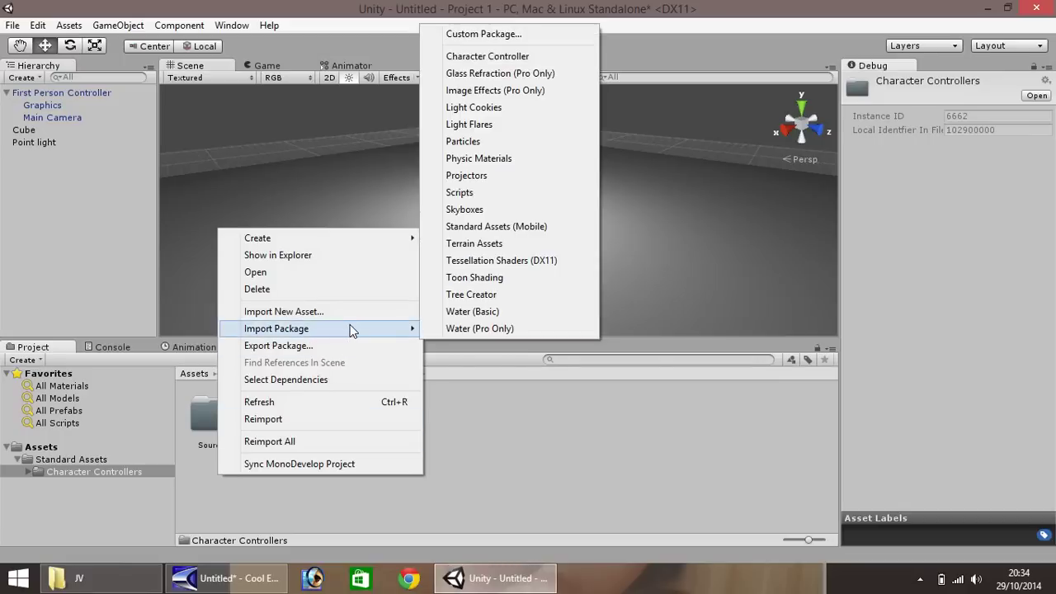
left_click(489, 210)
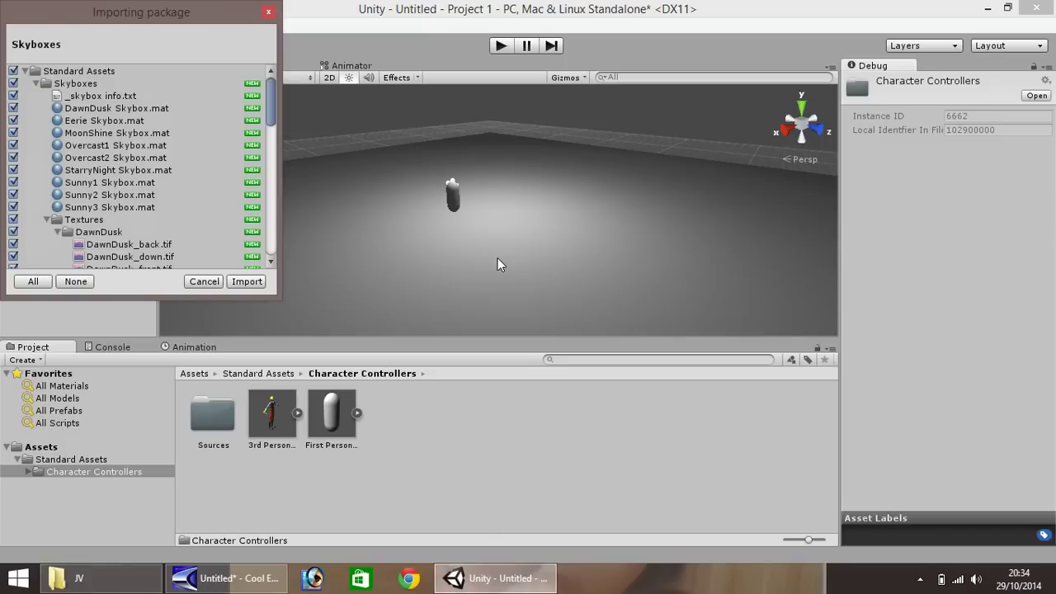
left_click(247, 282)
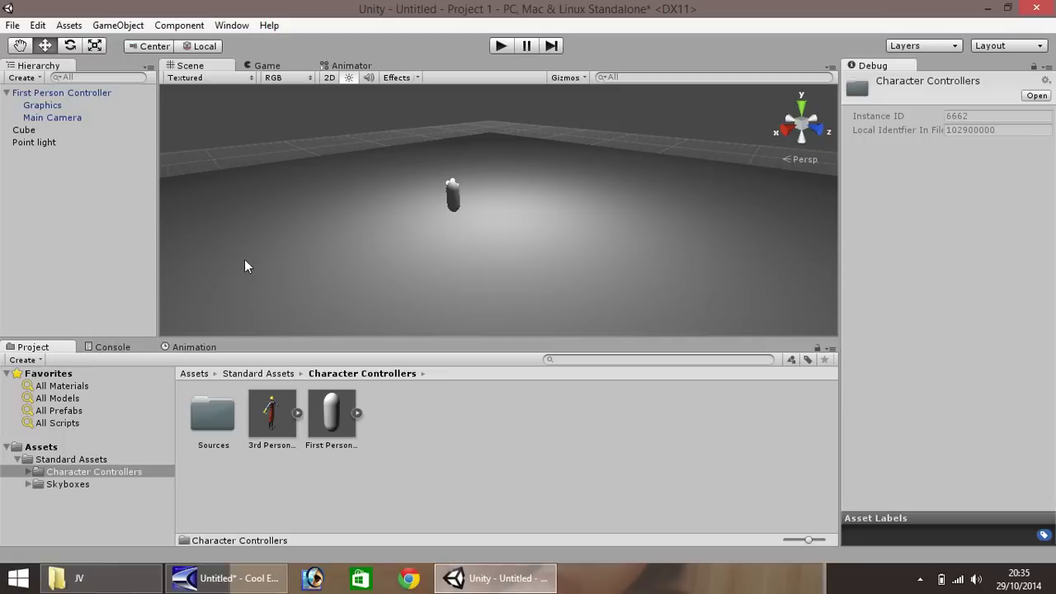
Step: Add a Skybox rendering component to the First Person Controller's Main Camera
left_click(67, 118)
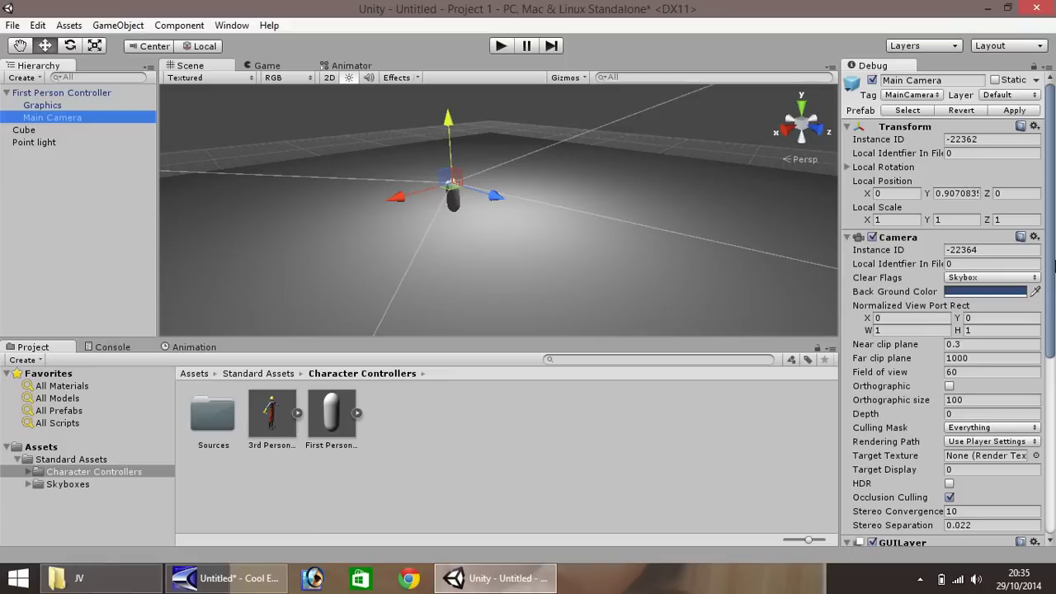
left_click_drag(1053, 249, 1054, 457)
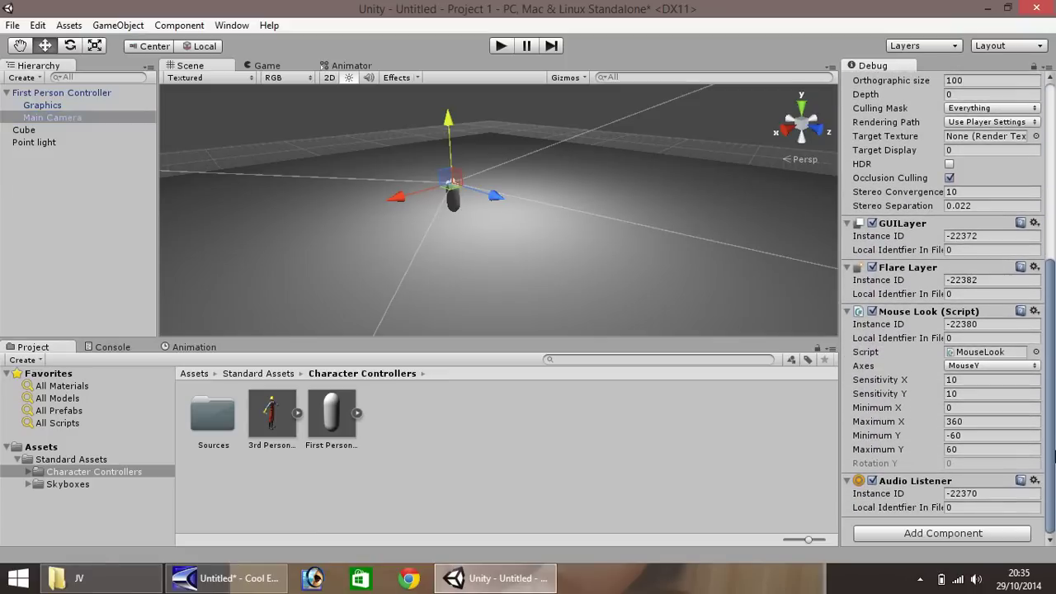
left_click(932, 532)
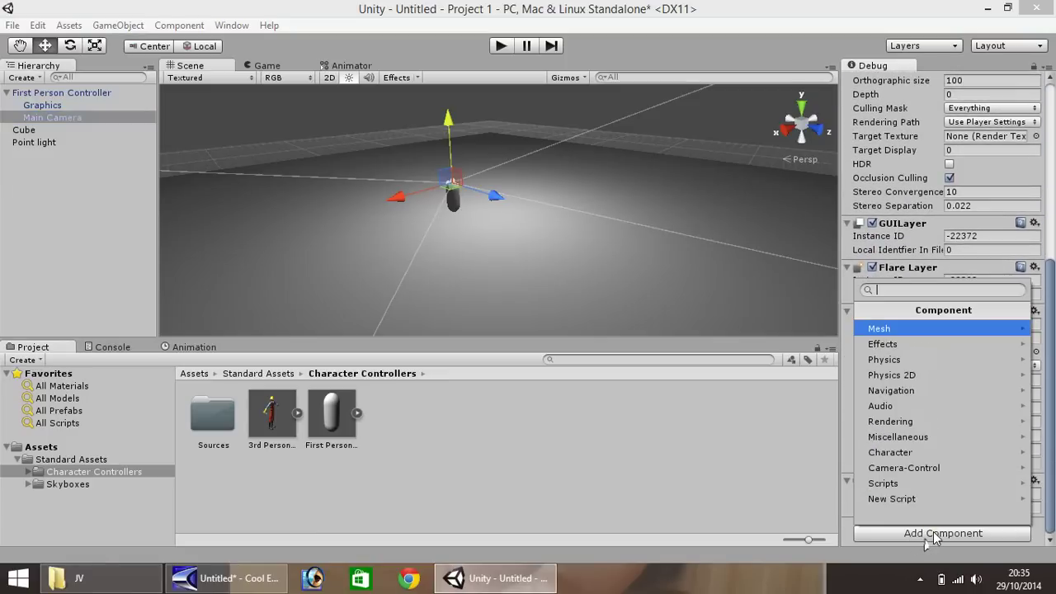
left_click(903, 424)
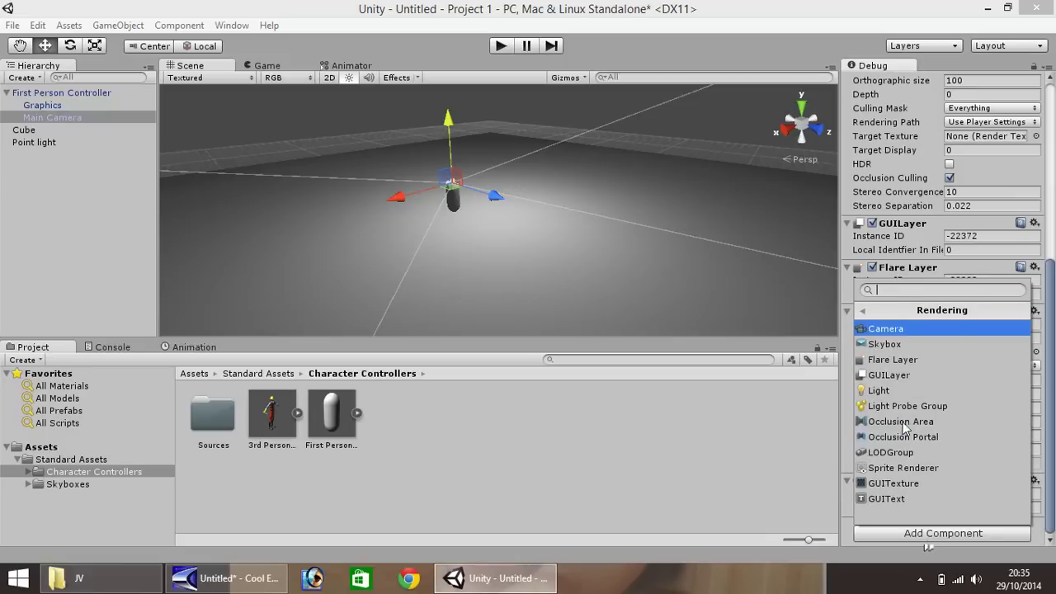
left_click(910, 343)
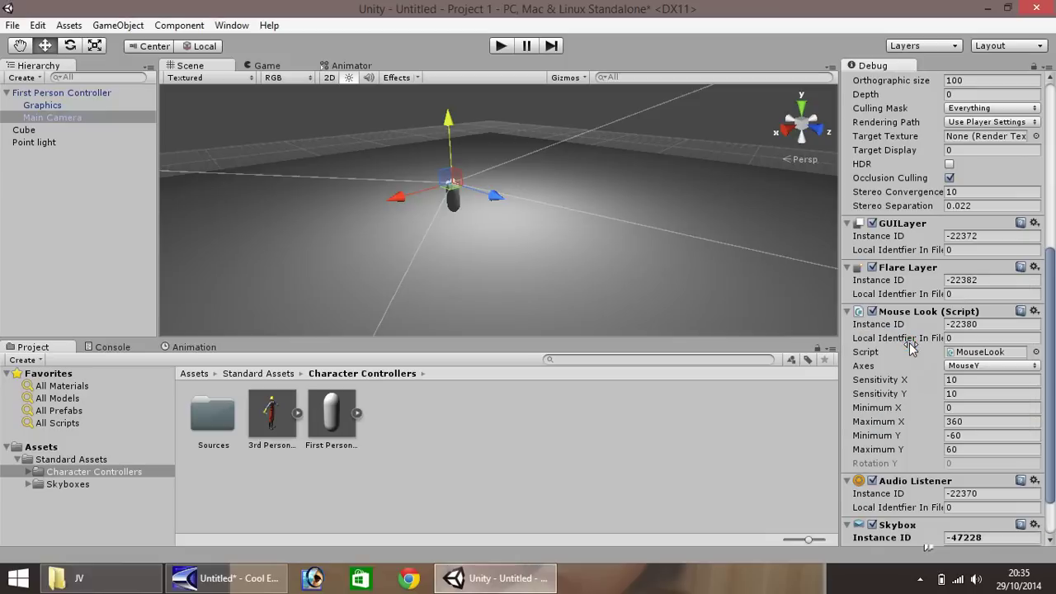
scroll(1053, 438, "down", 3)
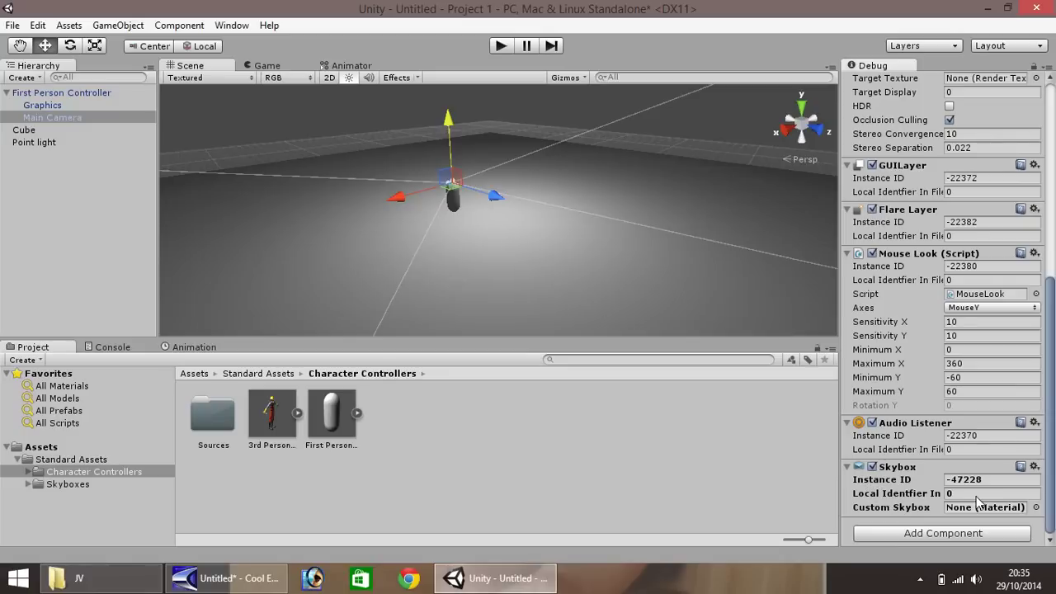
Step: Show the skybox materials in the Skyboxes folder under Standard Assets
left_click(36, 471)
left_click(29, 484)
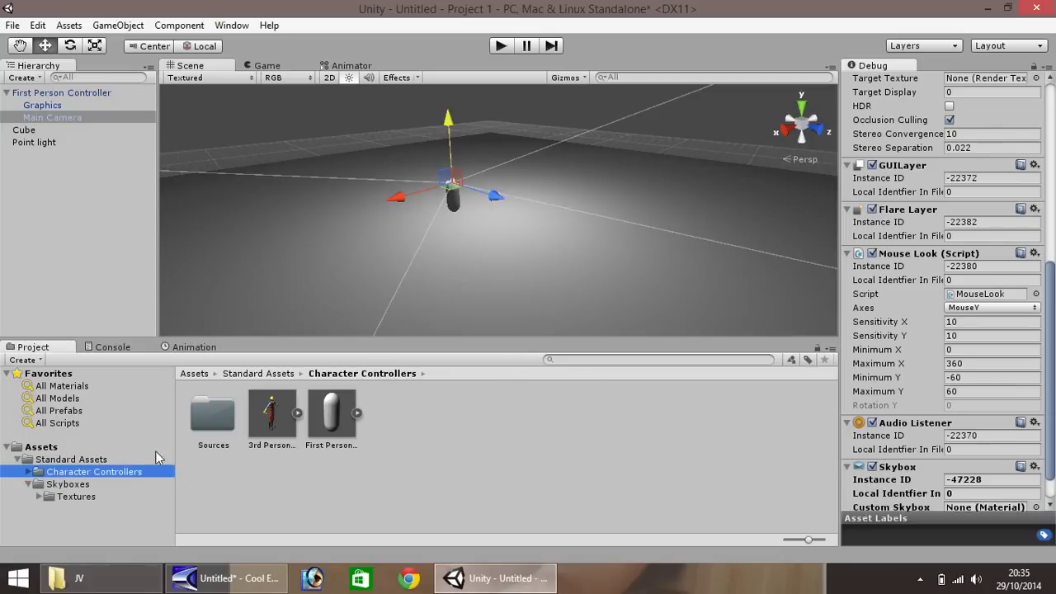
left_click(77, 497)
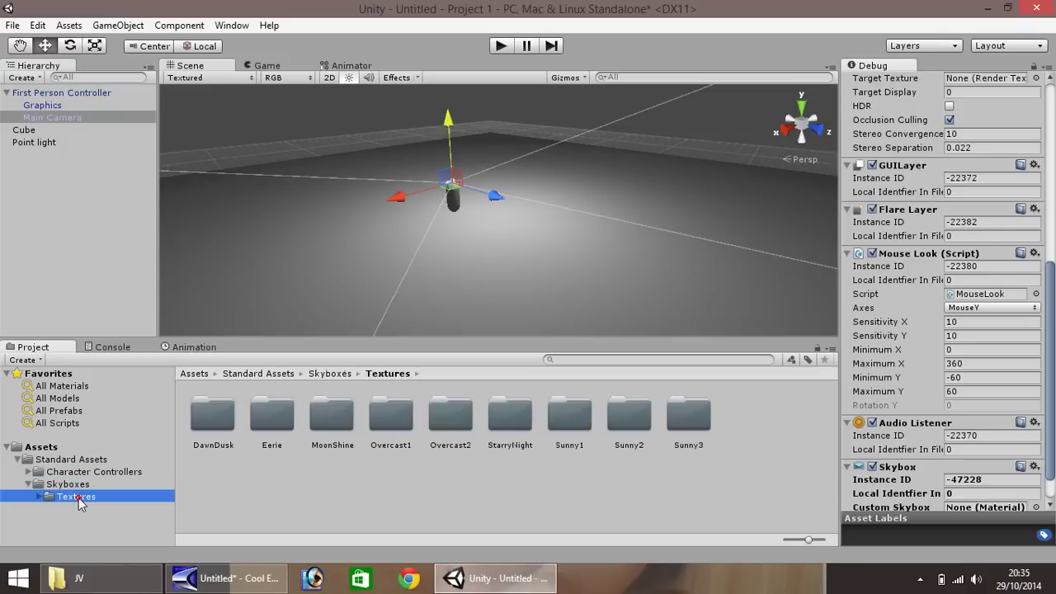
left_click(78, 485)
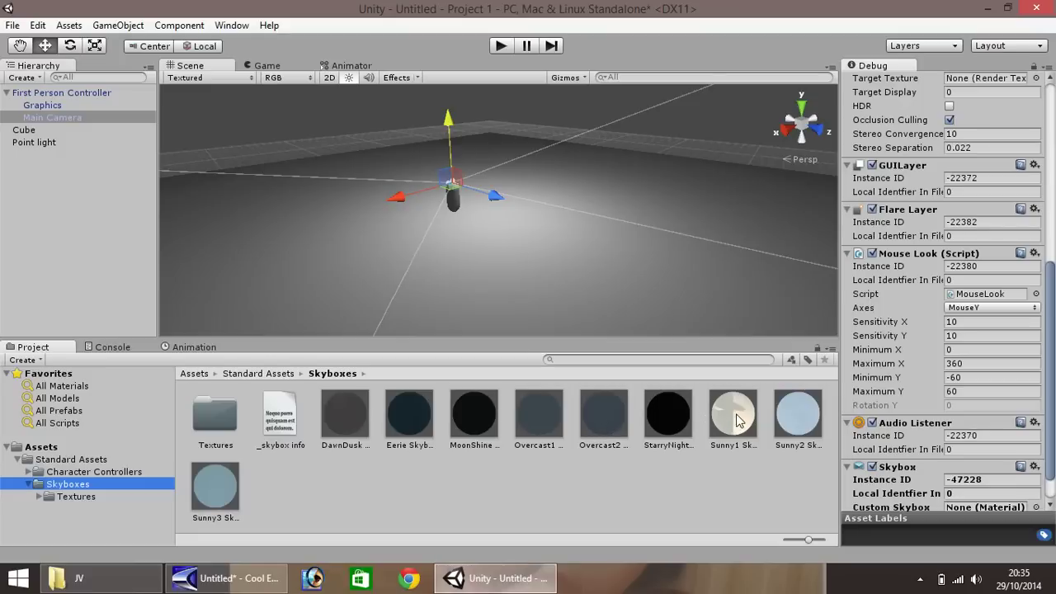
Step: Assign the Sunny1 material as the camera's custom skybox and preview it in the Game view
left_click_drag(737, 417, 992, 513)
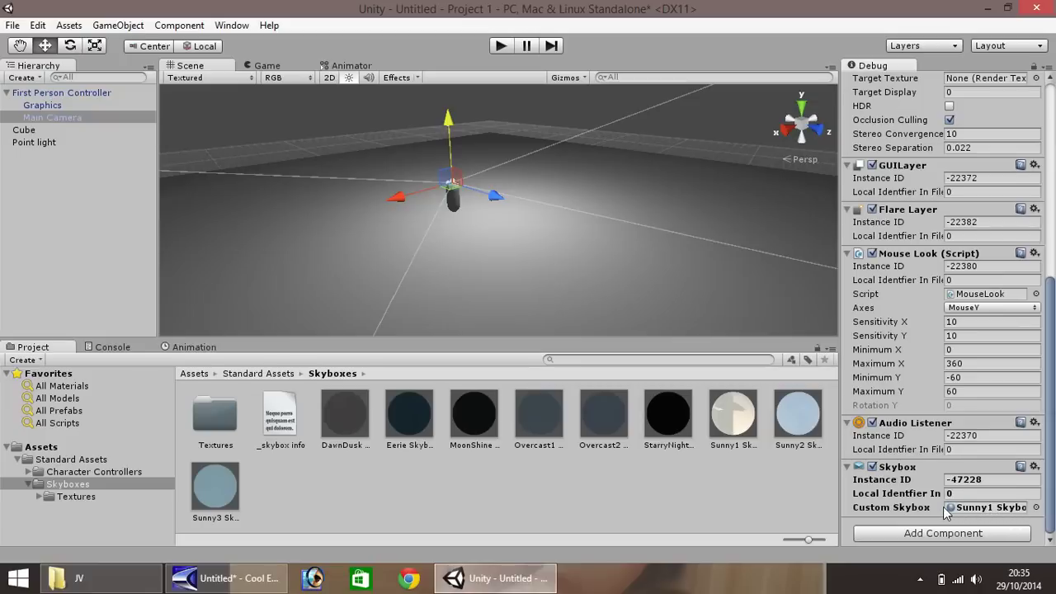
left_click(266, 66)
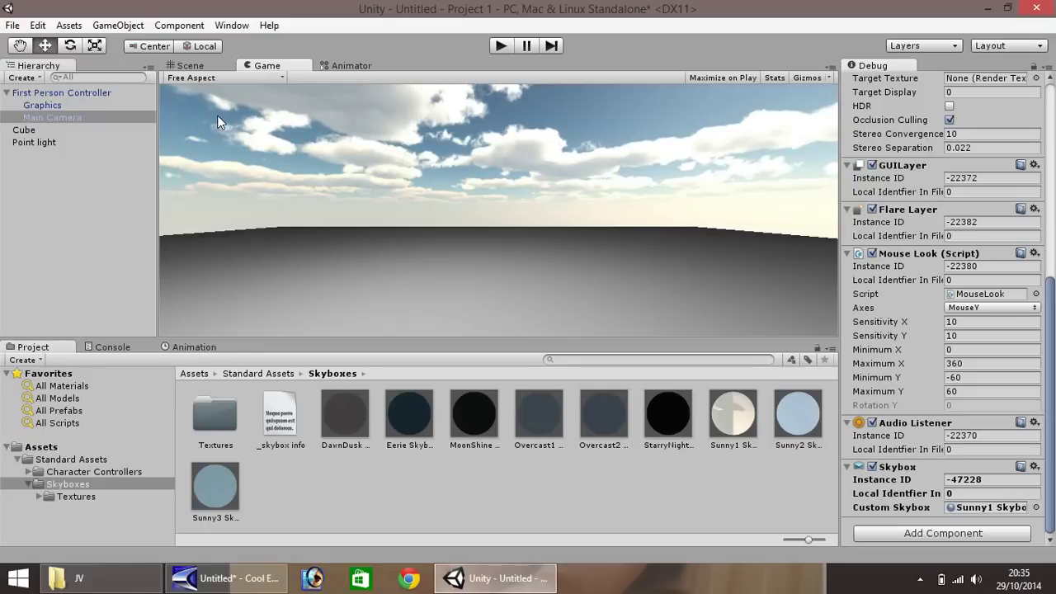
left_click(190, 65)
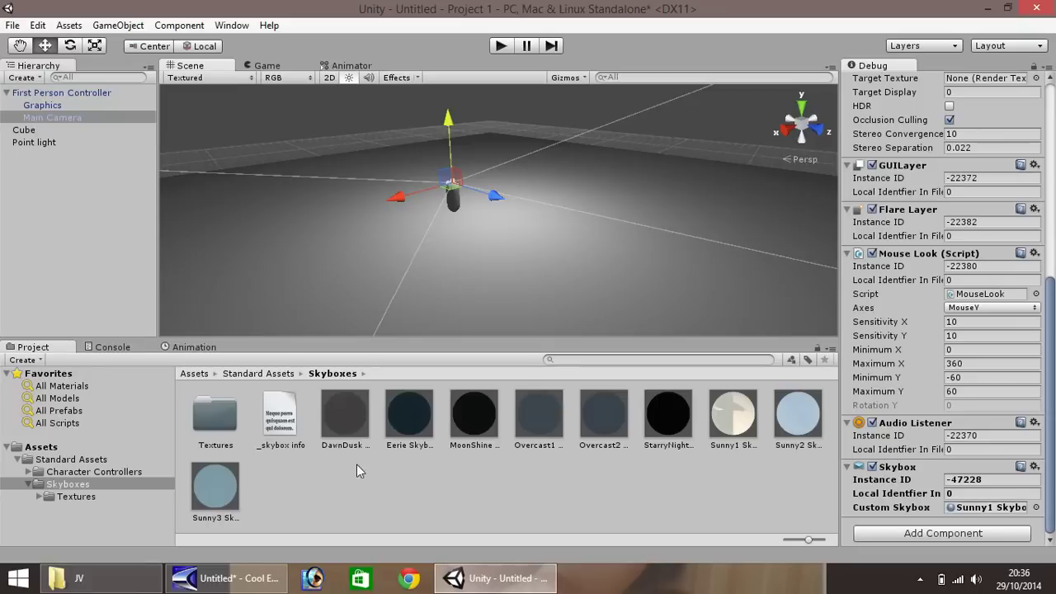
Step: Replace the camera's custom skybox with the Sunny3 material and preview it in the Game view
left_click_drag(209, 495, 983, 515)
left_click(256, 66)
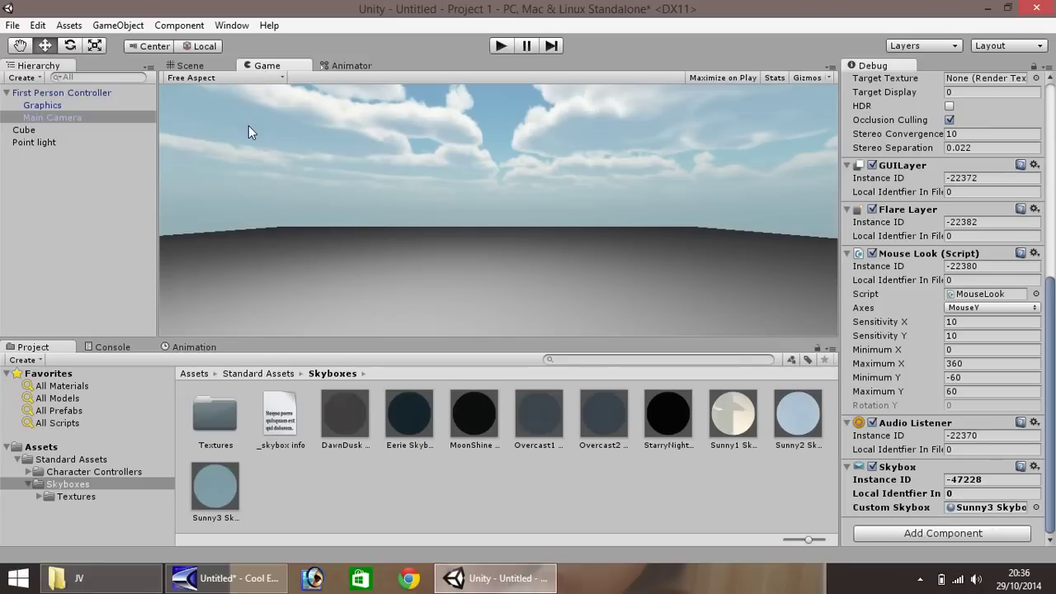
left_click(192, 65)
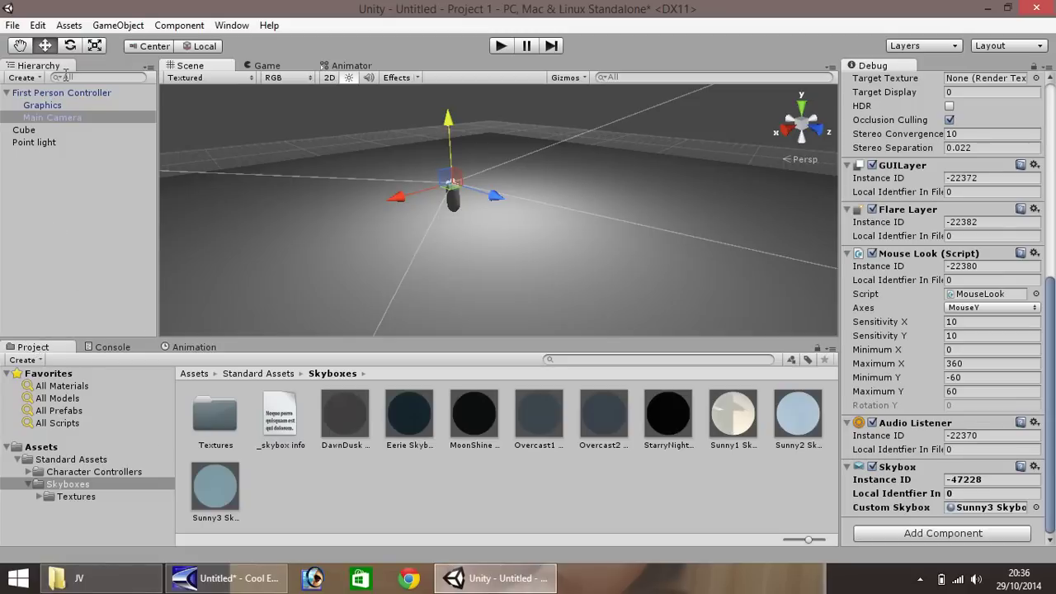
Step: Add a second cube to the scene
left_click(120, 25)
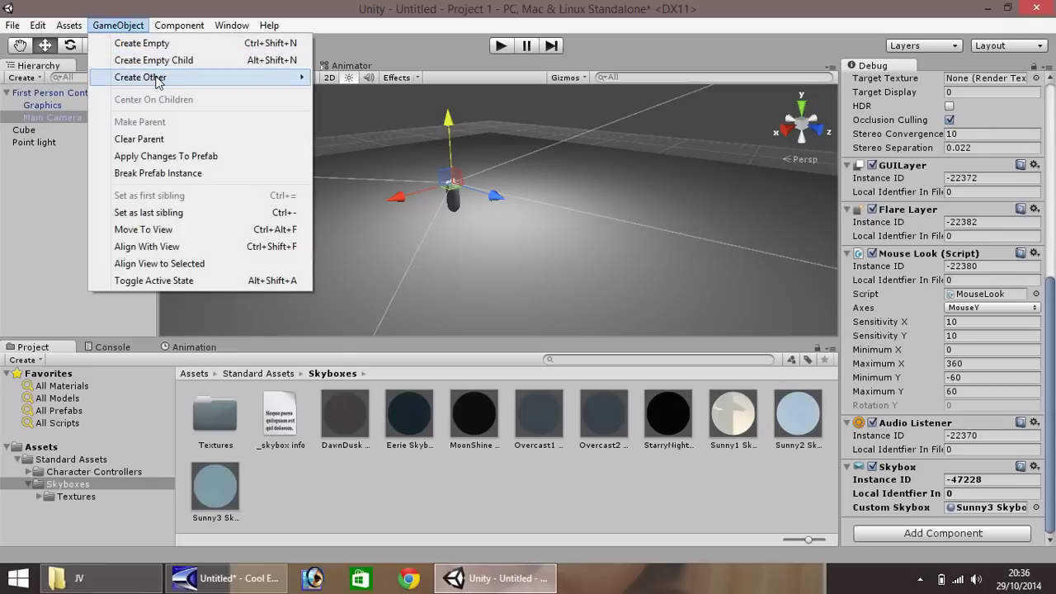
mouse_move(157, 80)
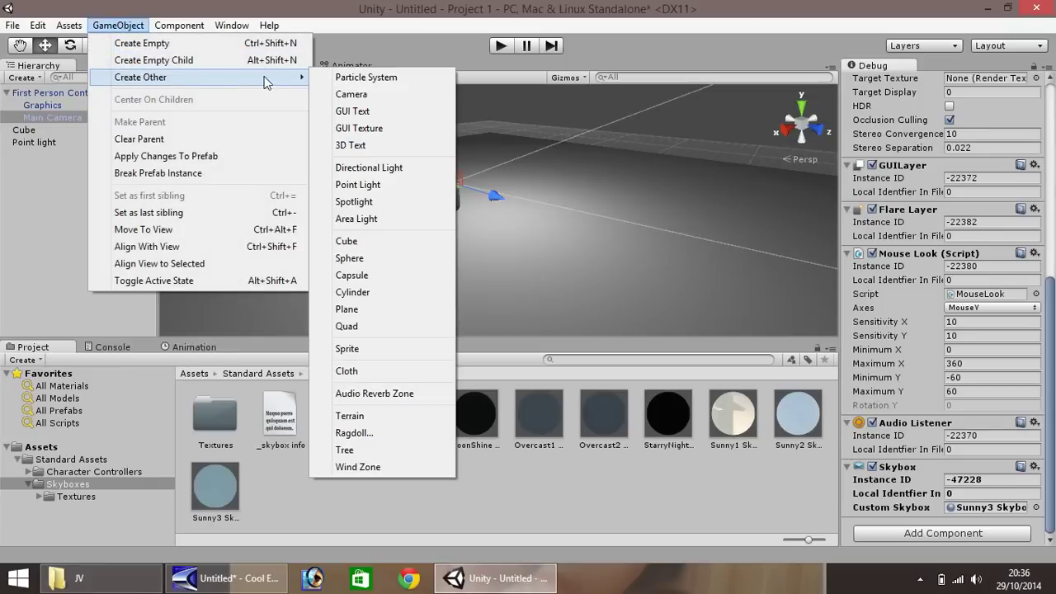
left_click(360, 245)
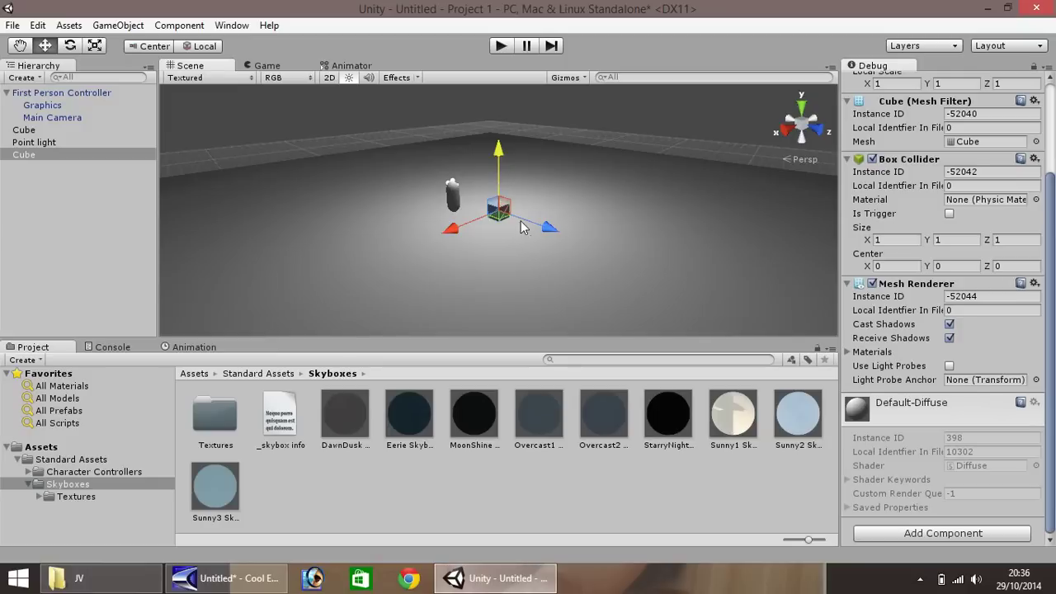
Step: Move the new cube away from the character to about Z 9.51 and raise it to about Y 5.2
left_click_drag(535, 225, 658, 266)
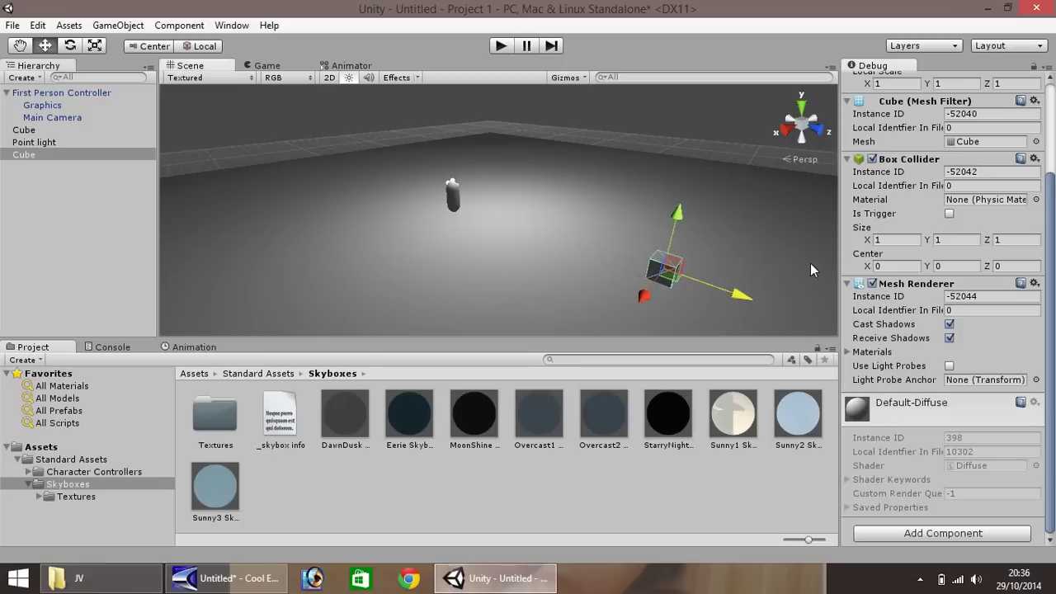
left_click_drag(1050, 323, 1048, 232)
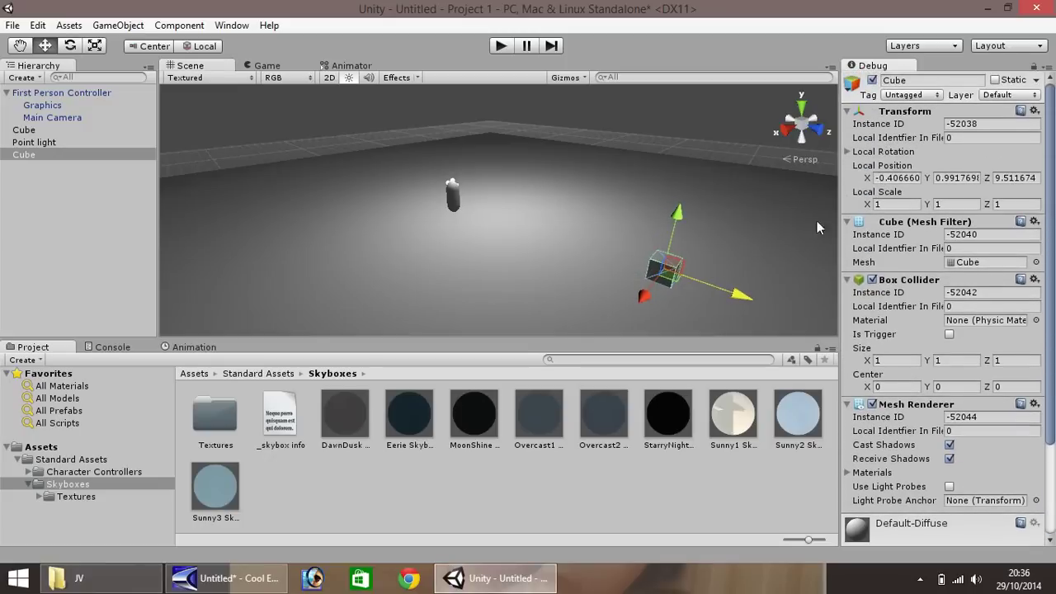
left_click(672, 239)
left_click_drag(671, 239, 701, 164)
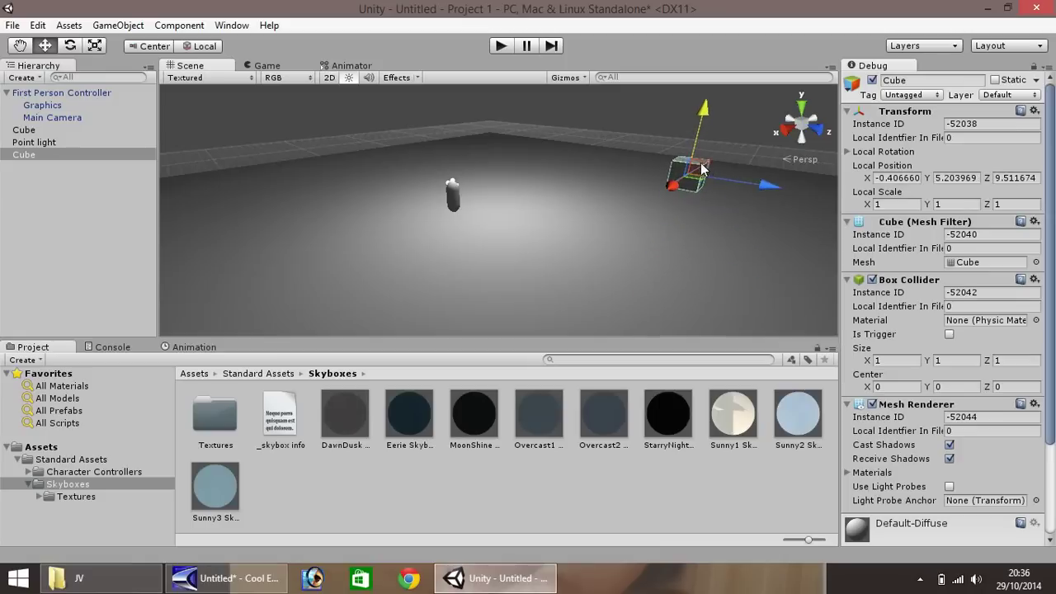
Step: Set the new cube's local position to X 0, Y 1, Z 0
left_click(906, 180)
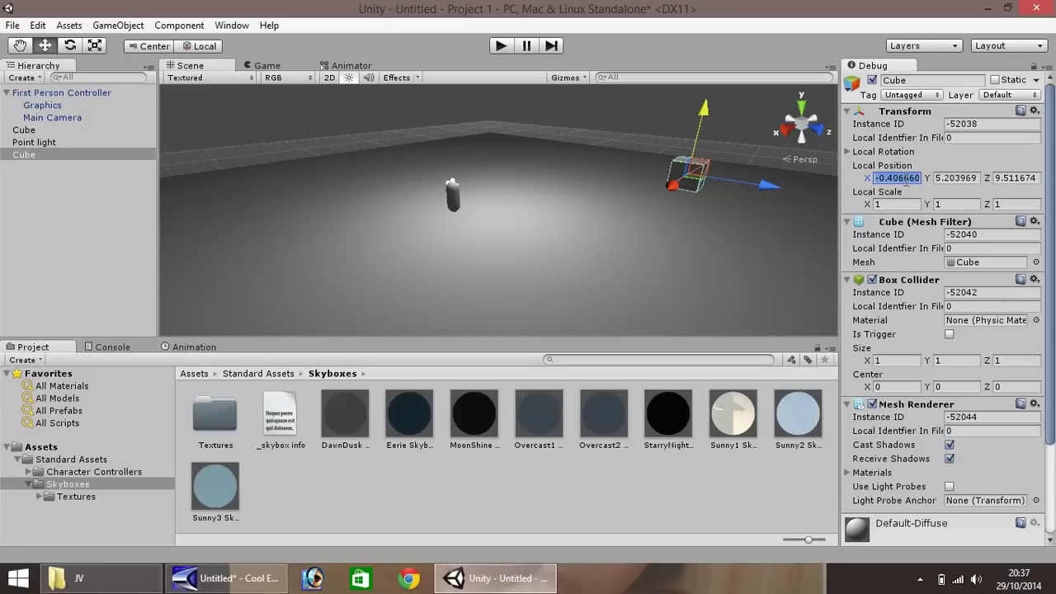
type("0")
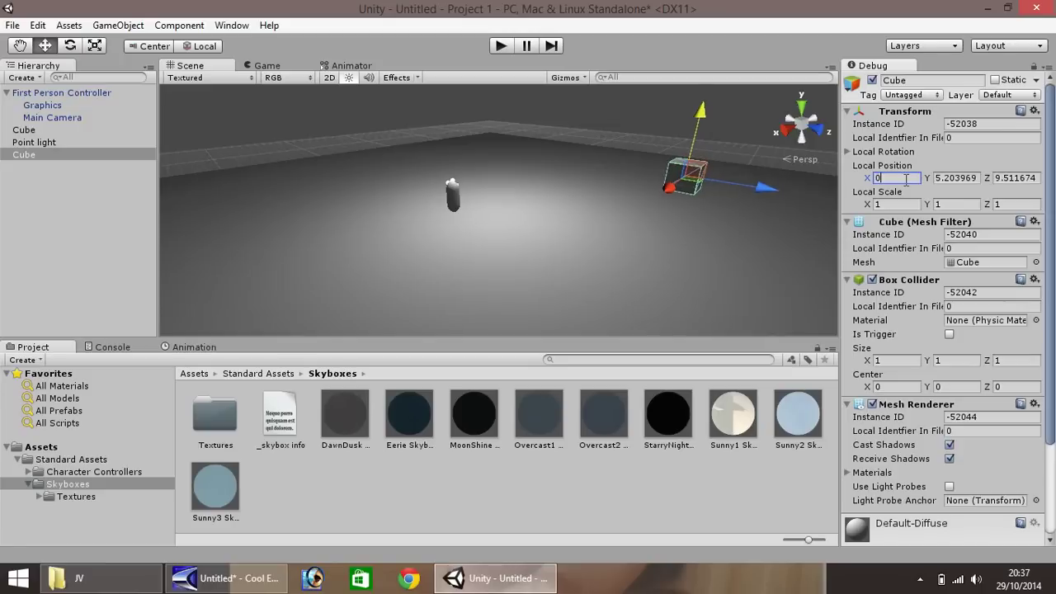
key("Tab")
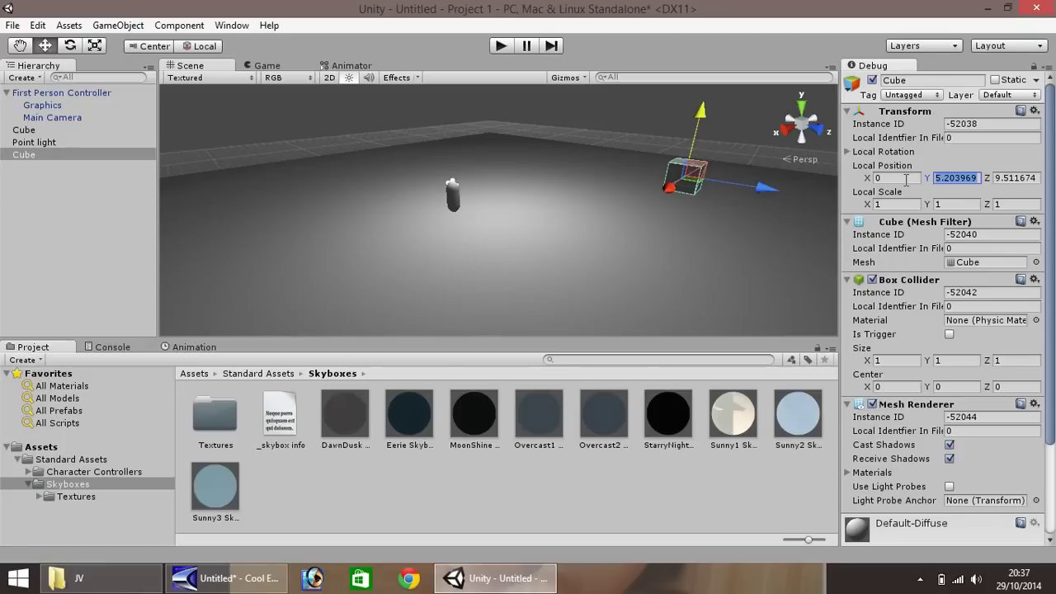
type("1")
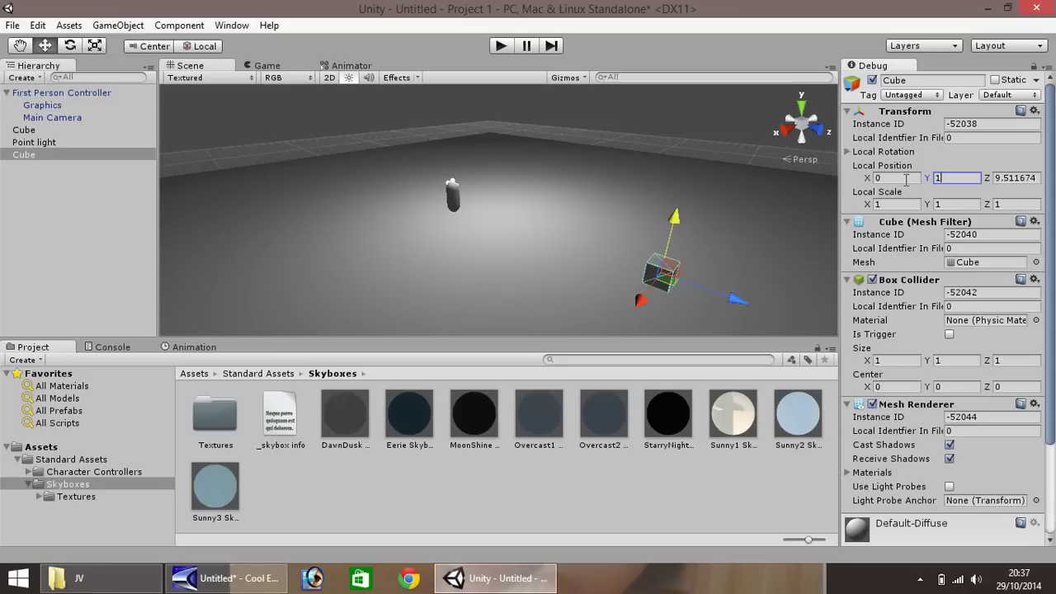
key("Tab")
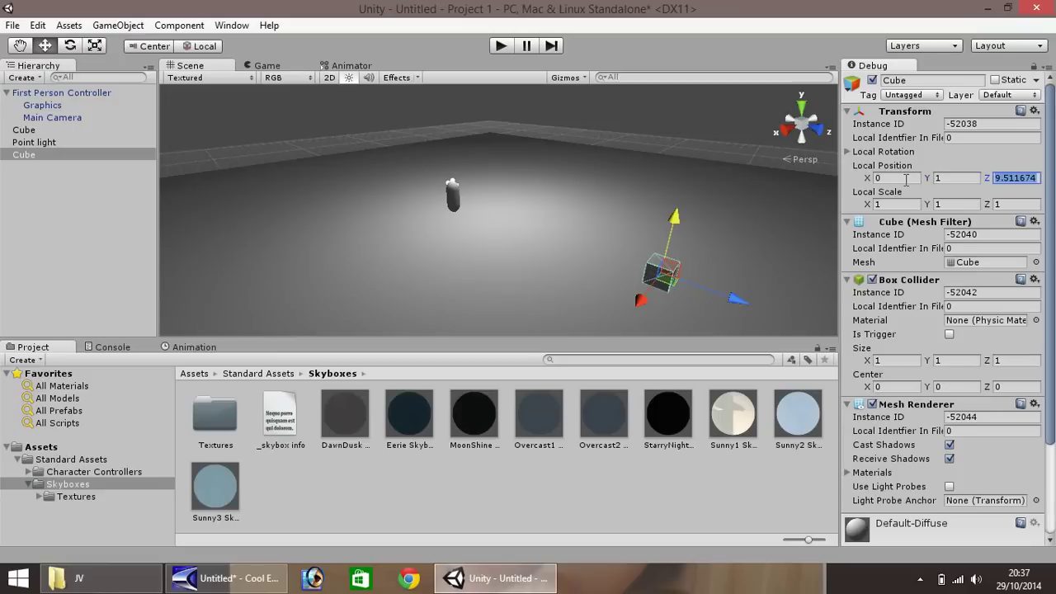
type("0")
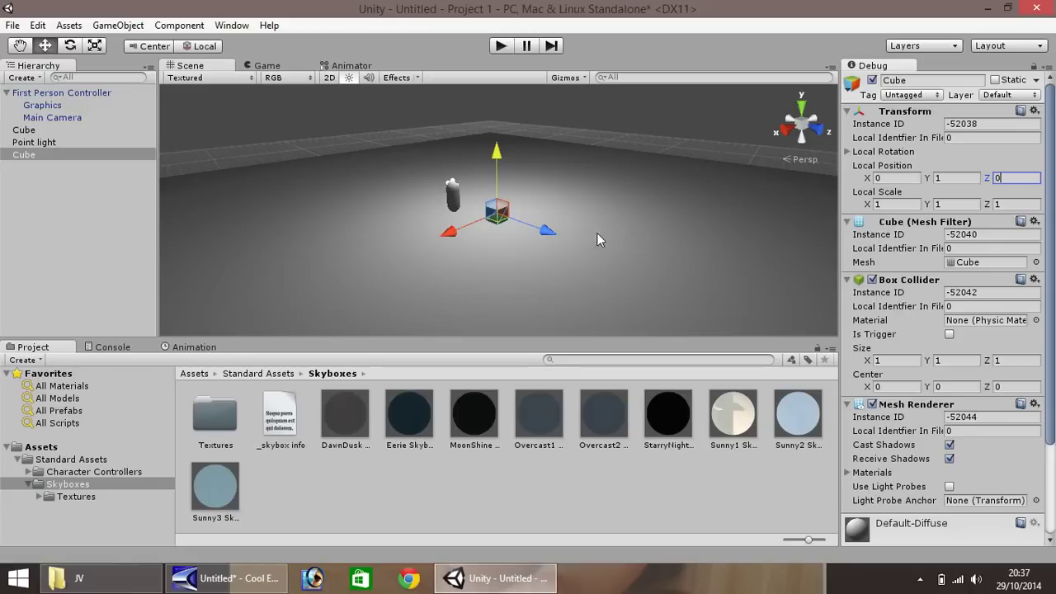
left_click(464, 205)
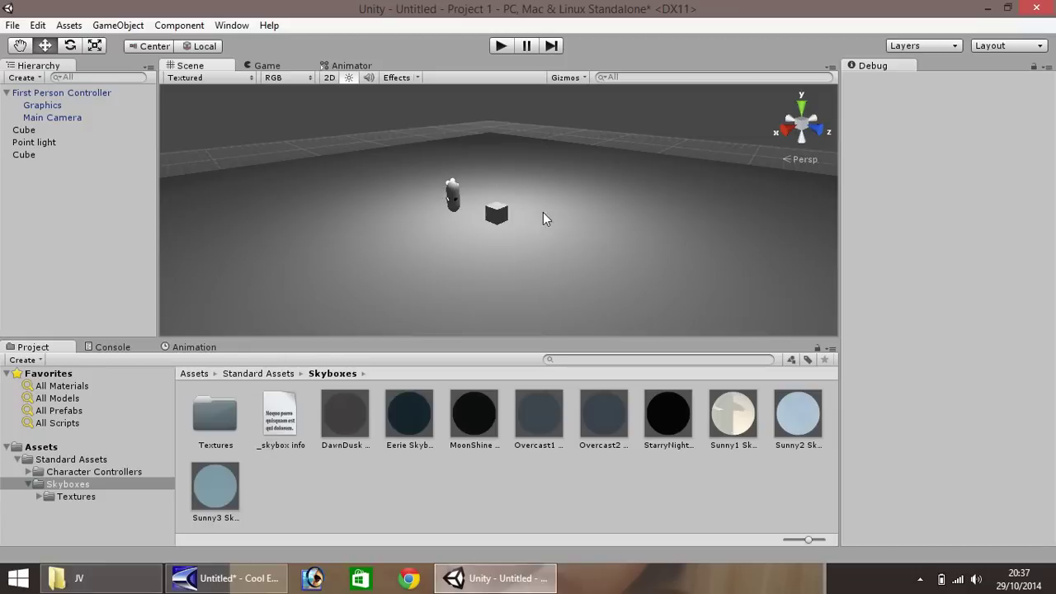
Step: Rename the large platform cube as Ground
left_click_drag(547, 206, 568, 195, "alt")
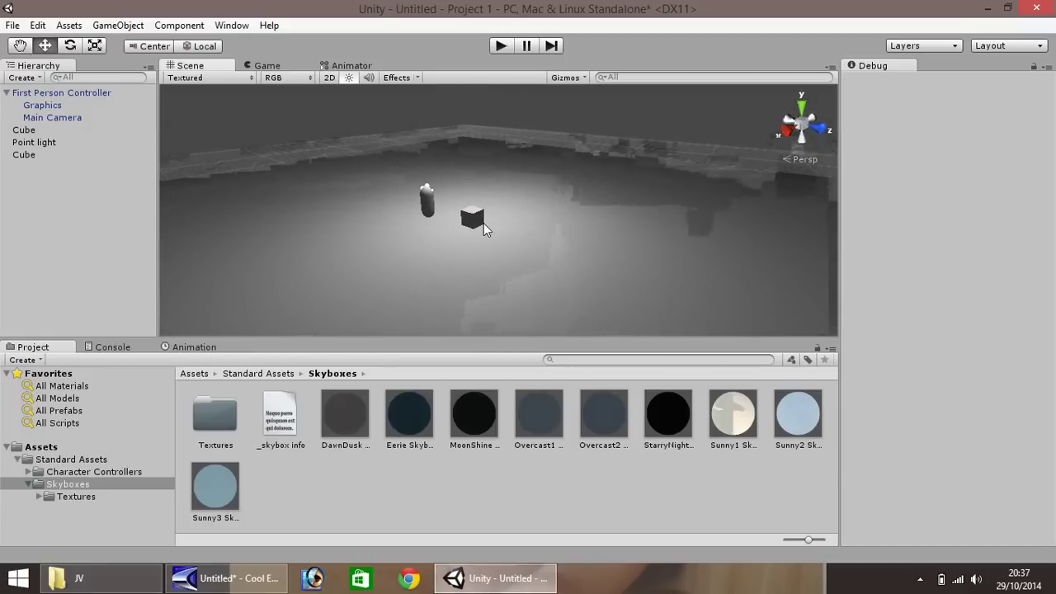
left_click(484, 228)
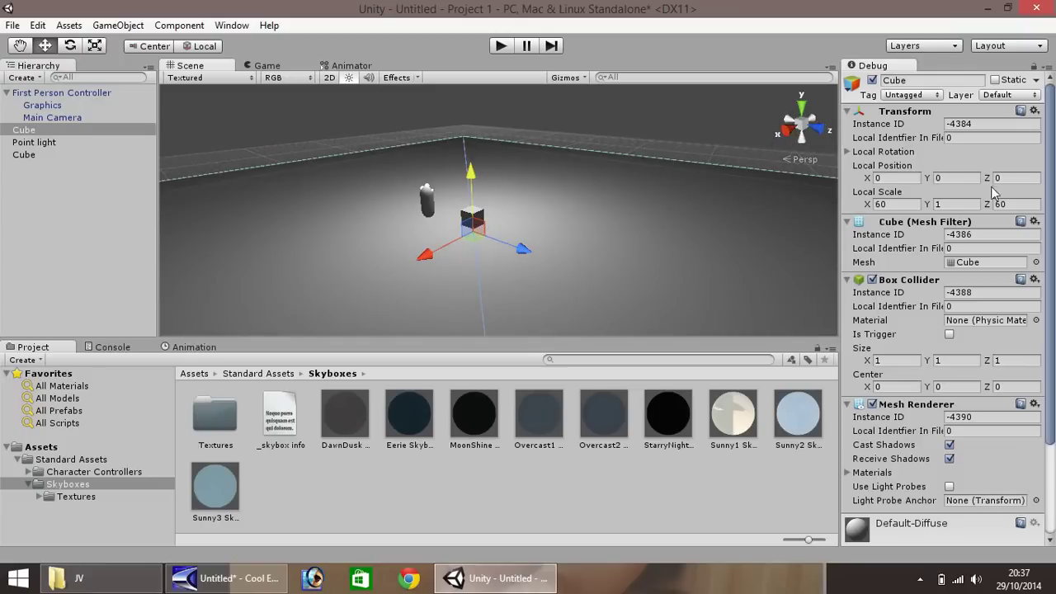
right_click(33, 134)
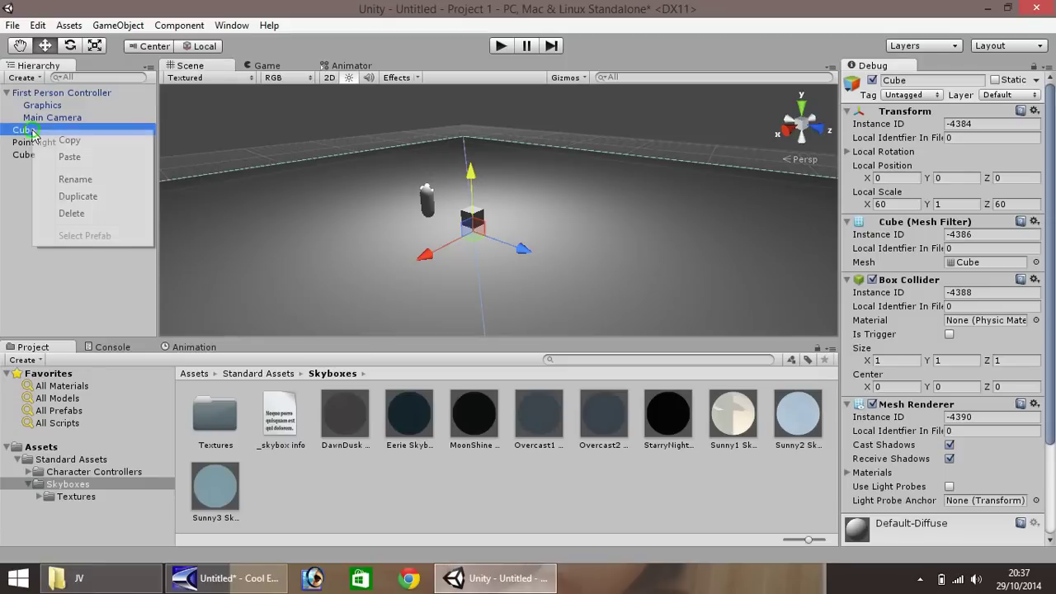
left_click(75, 179)
type("Ground")
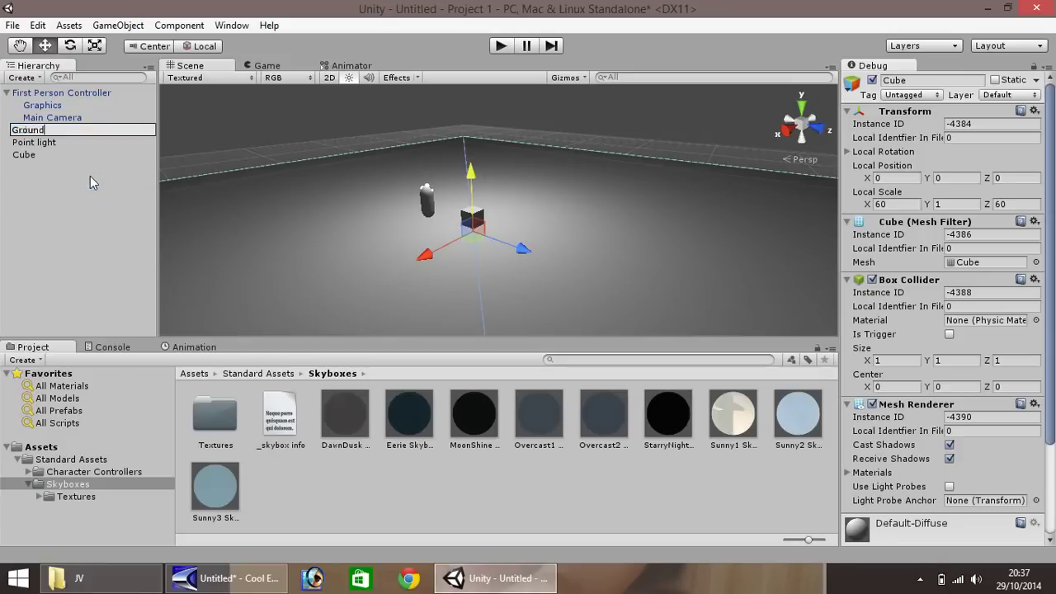
key("Return")
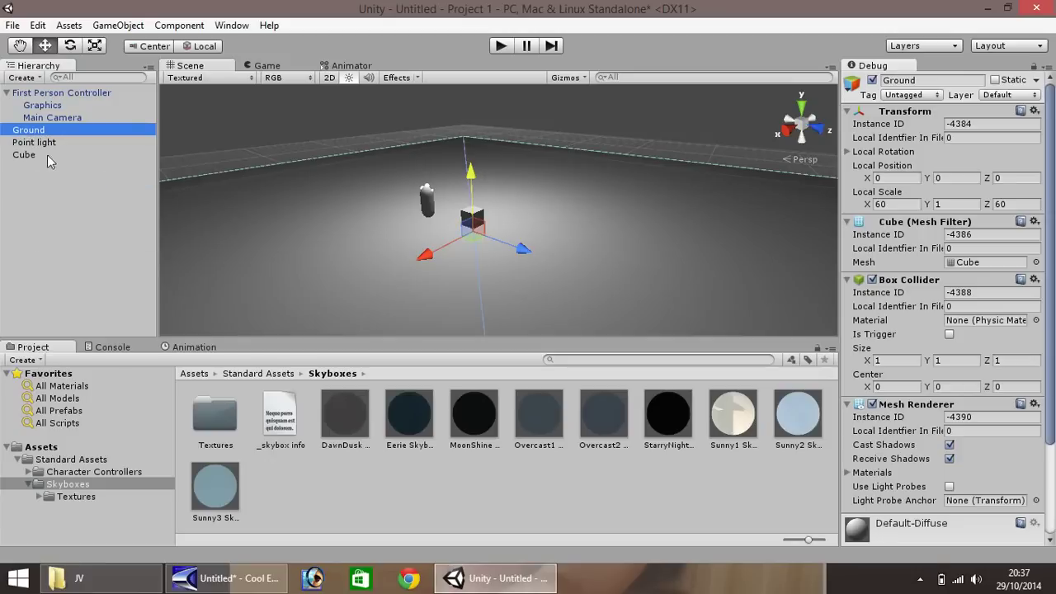
Step: Rename the point light as Sun
left_click(37, 145)
right_click(35, 143)
left_click(87, 193)
type("Sun")
key("Return")
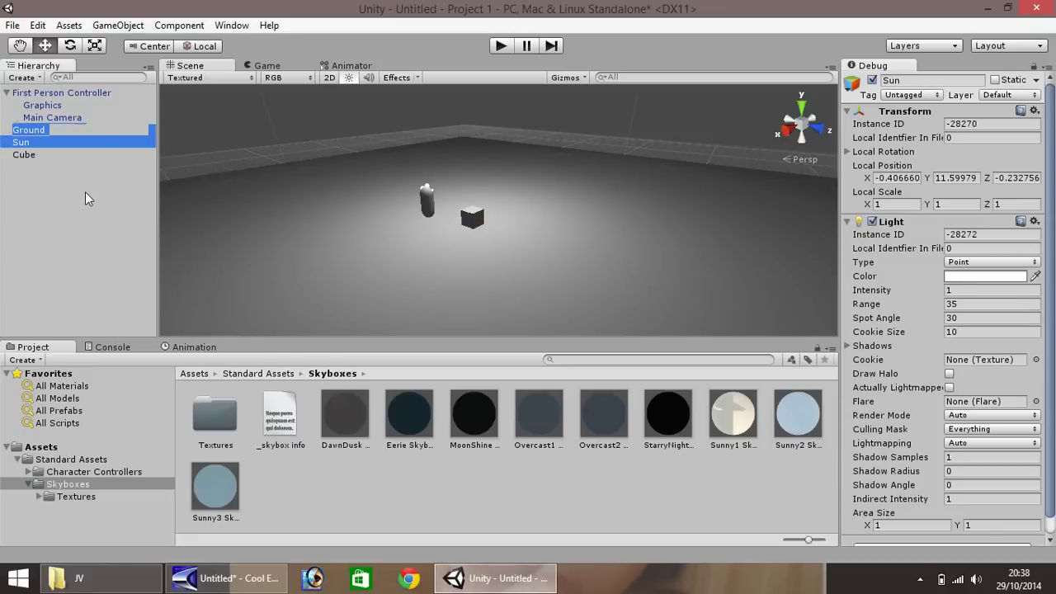
Step: Rename the small cube as Wall1
left_click(29, 155)
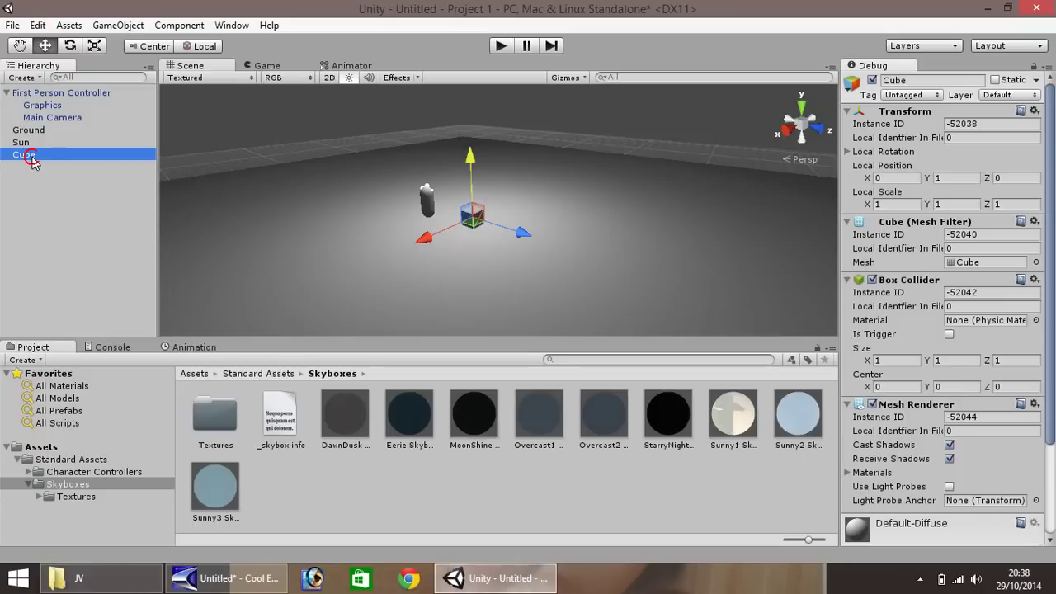
right_click(31, 157)
left_click(87, 206)
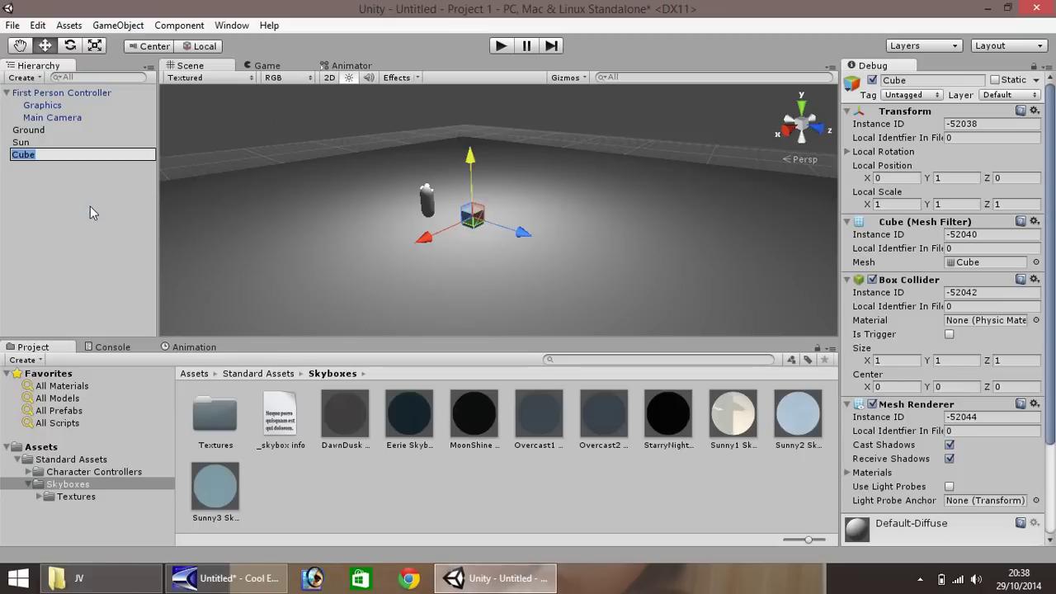
type("Wall1")
key("Return")
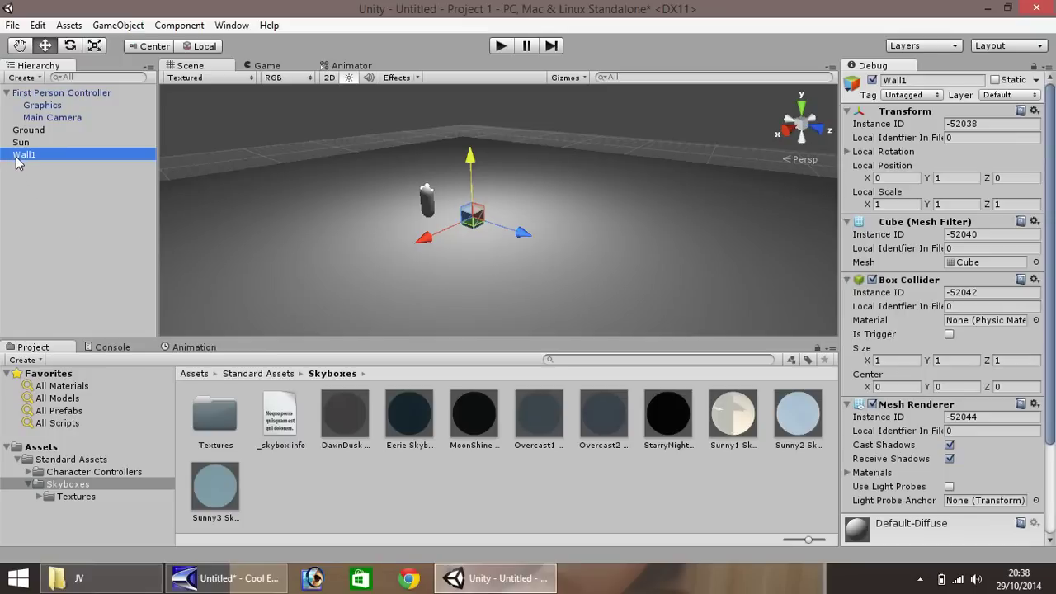
Step: Set Wall1's local scale to X 10 and Y 5, and raise the wall to about Y 2.88 above the ground
left_click(892, 205)
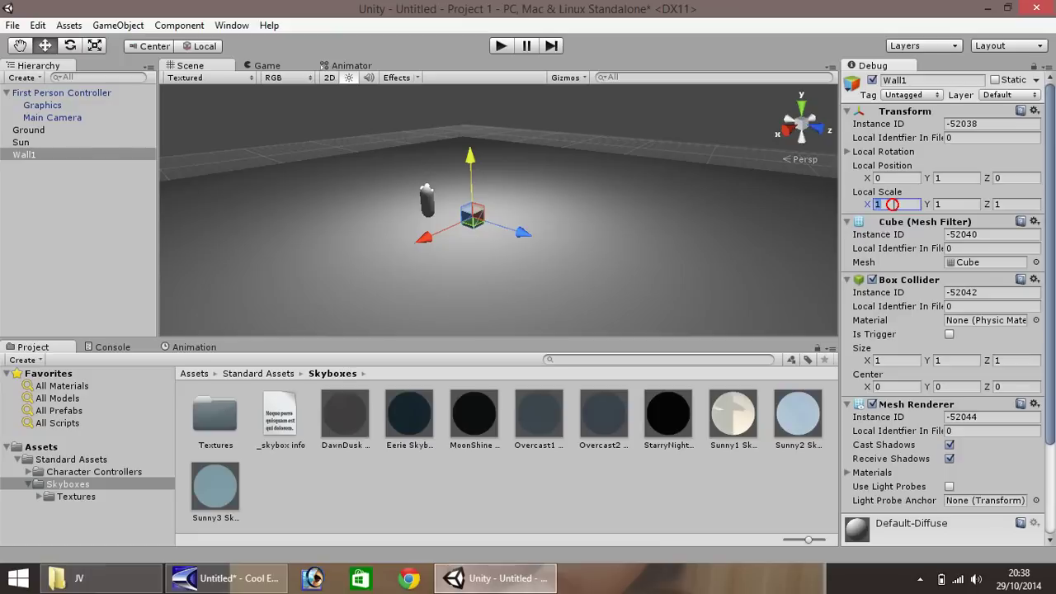
type("20")
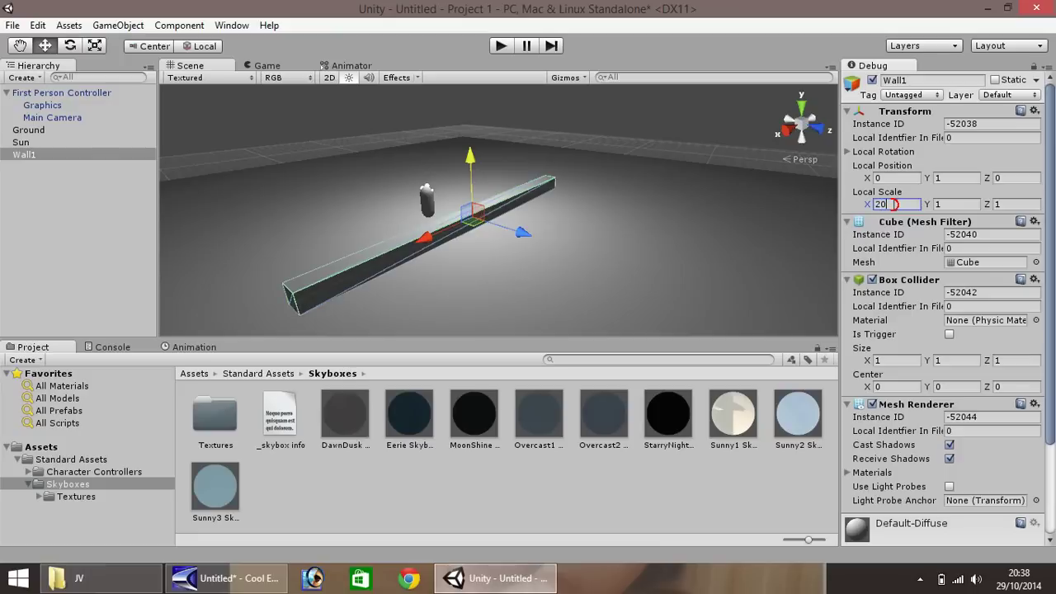
key("BackSpace")
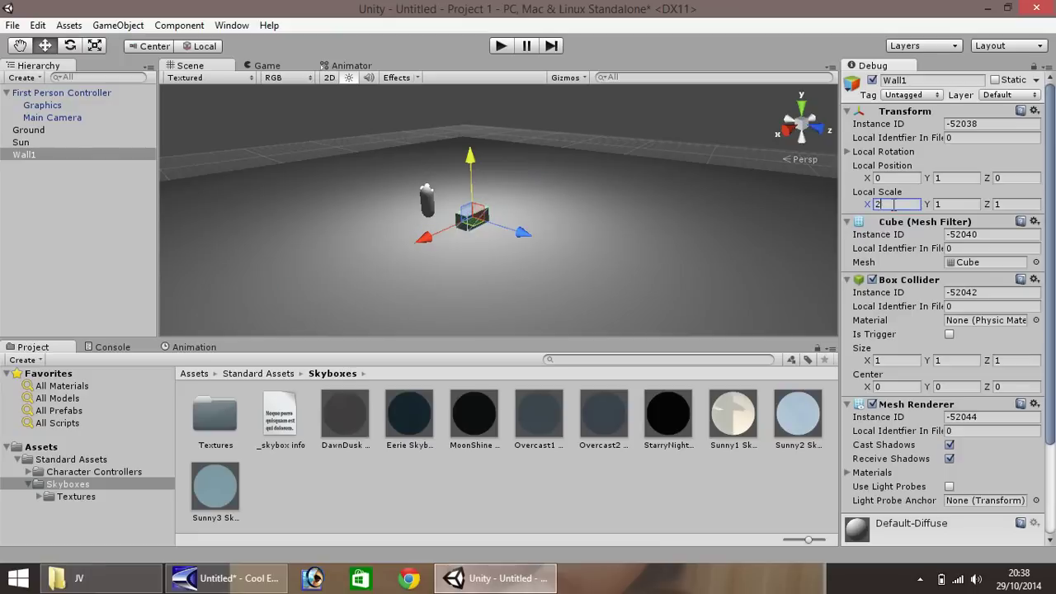
key("BackSpace")
type("10")
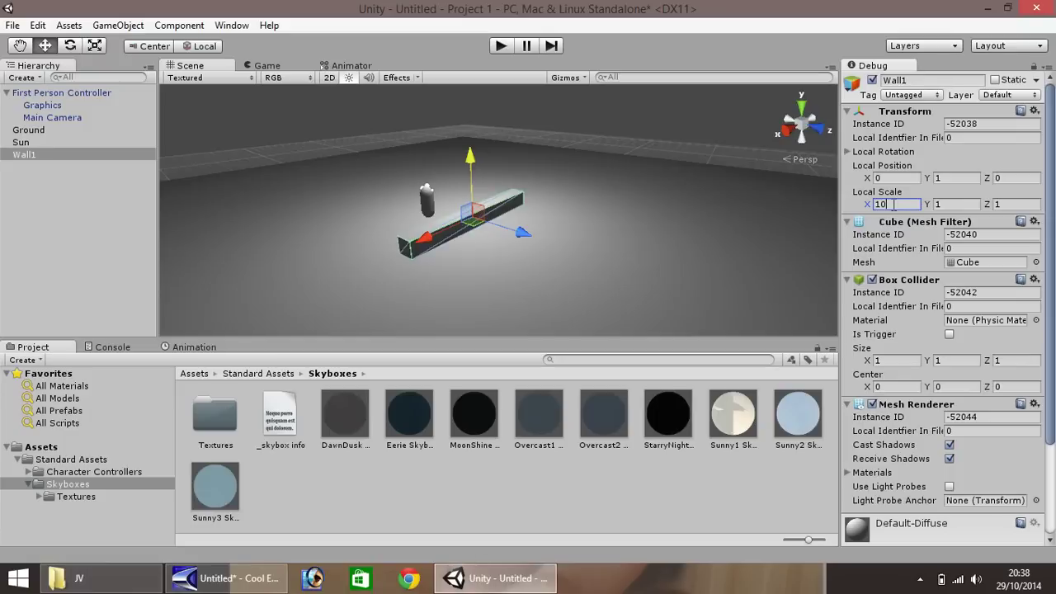
left_click(956, 205)
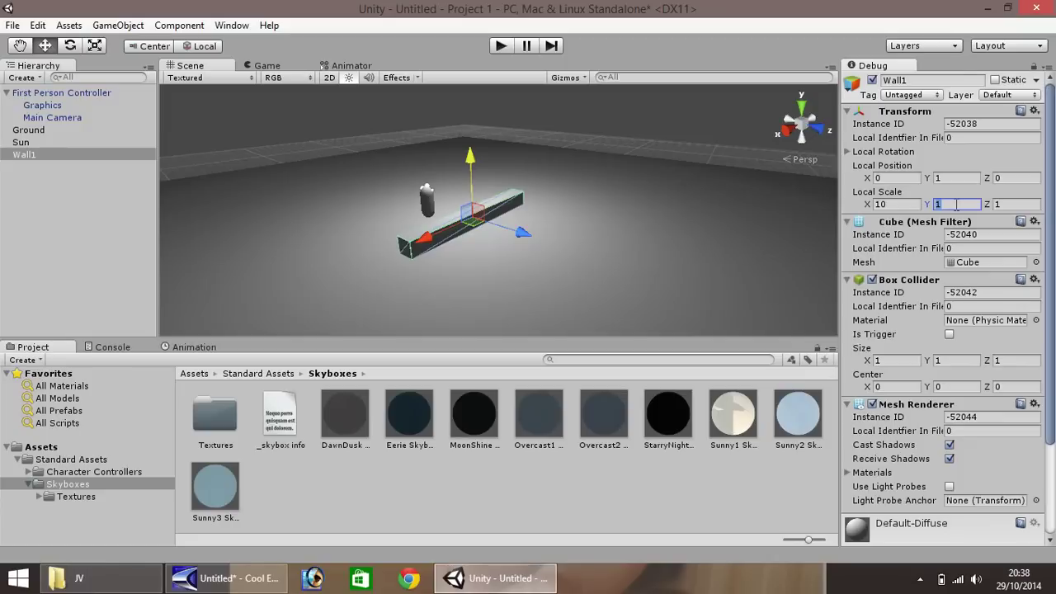
type("5")
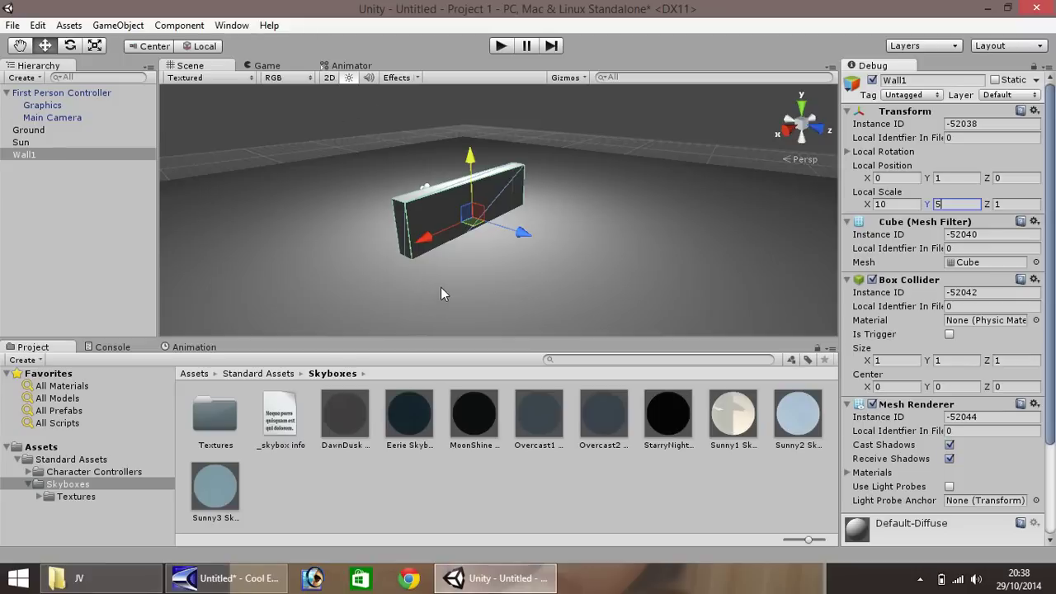
left_click_drag(472, 176, 468, 148)
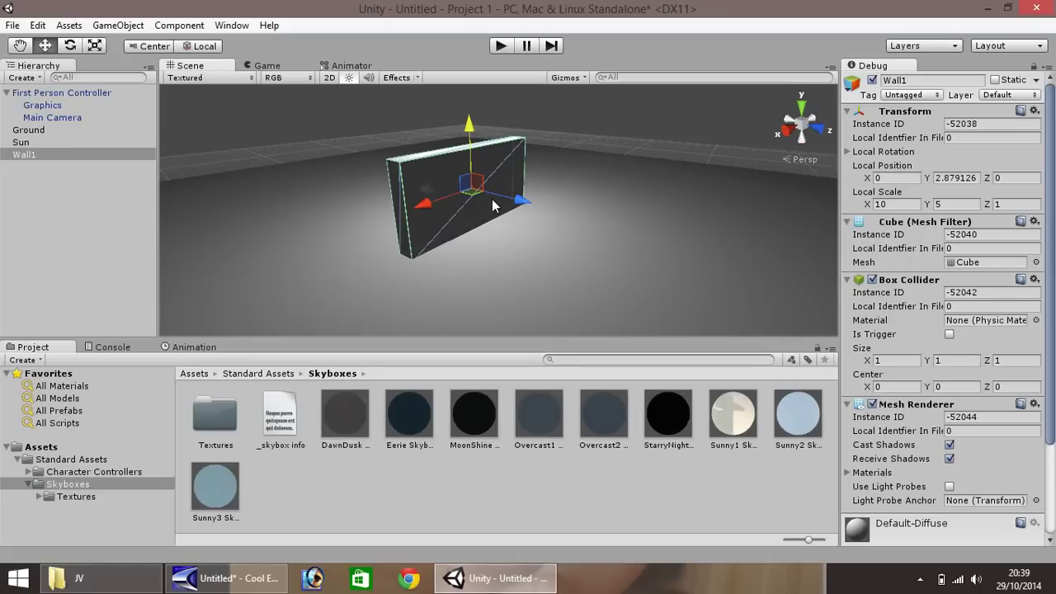
Step: Duplicate Wall1 twice, moving the first copy along Z to about 8.59 and the second to about 4.73
key("ctrl+d")
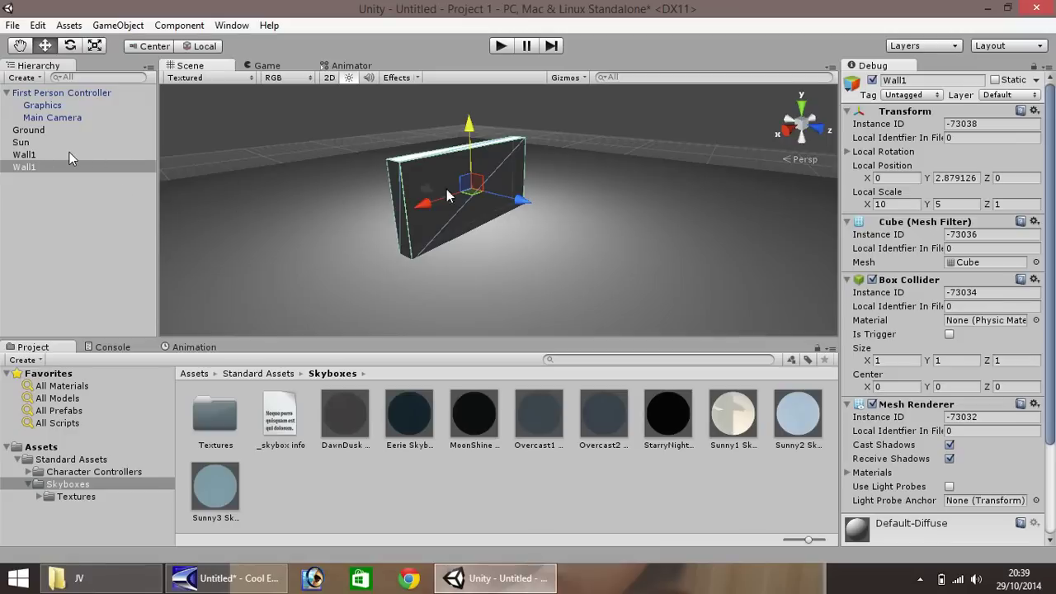
left_click_drag(505, 202, 600, 247)
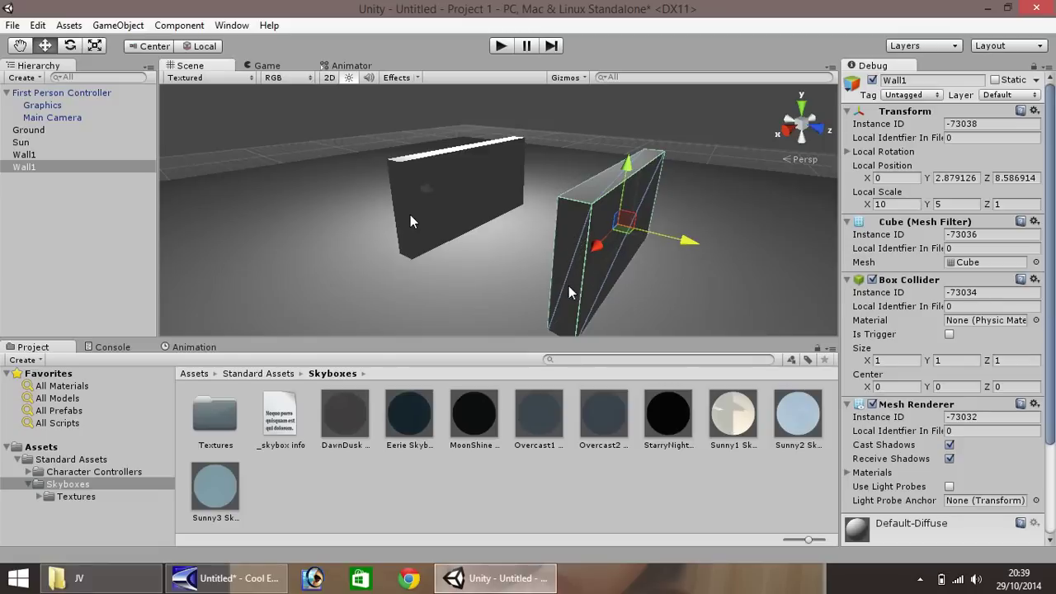
left_click(465, 216)
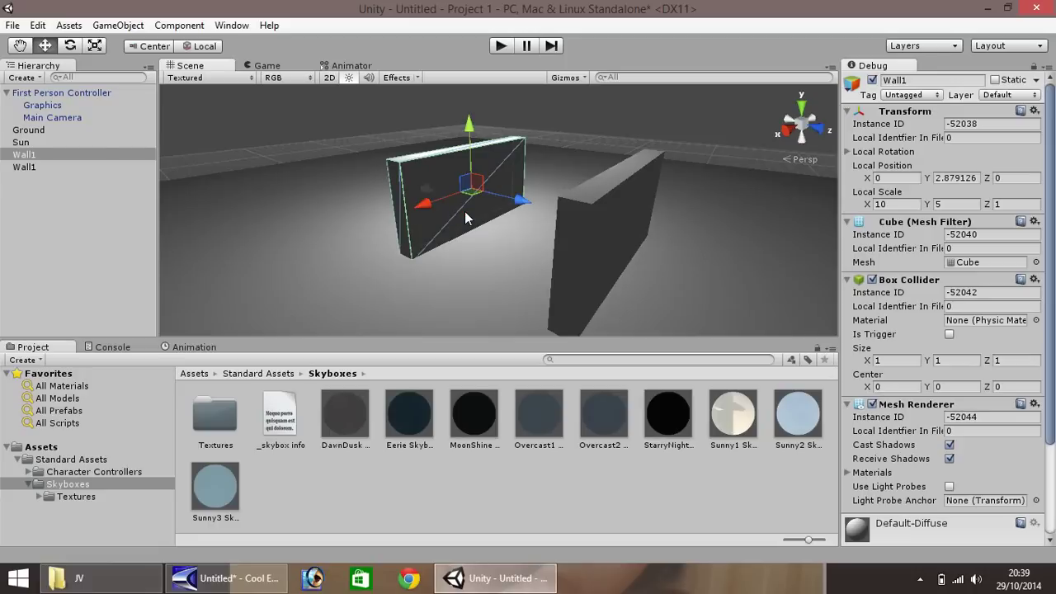
key("ctrl+d")
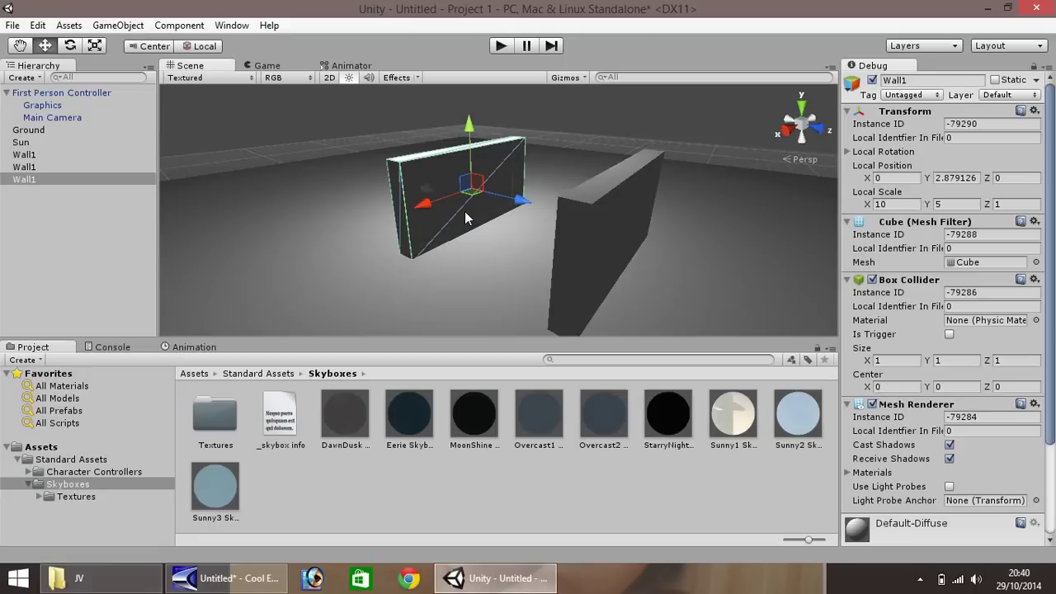
left_click_drag(491, 194, 542, 226)
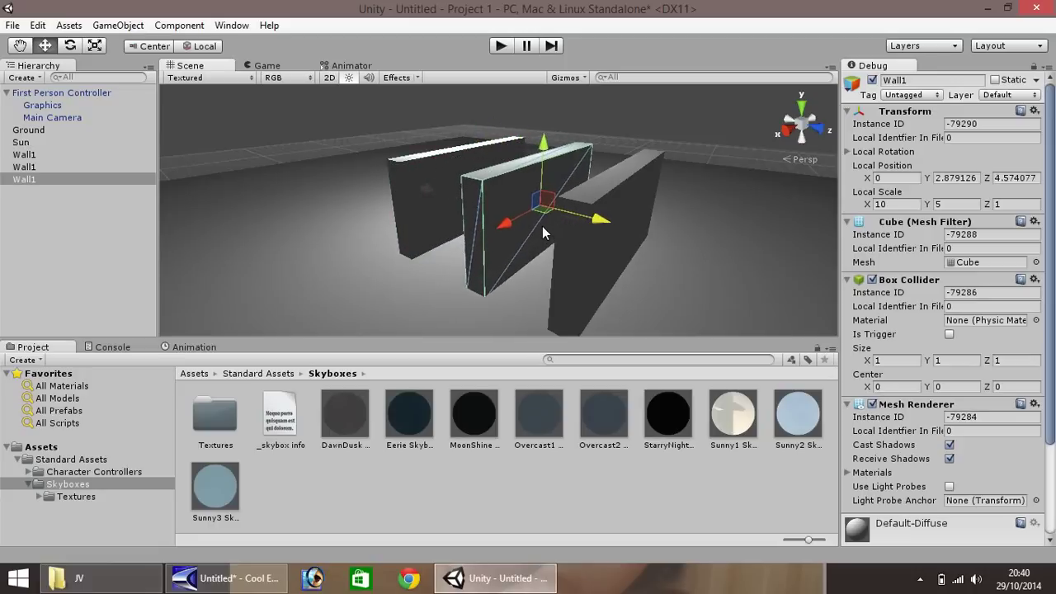
Step: Rename the wall copy farthest from the original along Z as Wall2
left_click(592, 275)
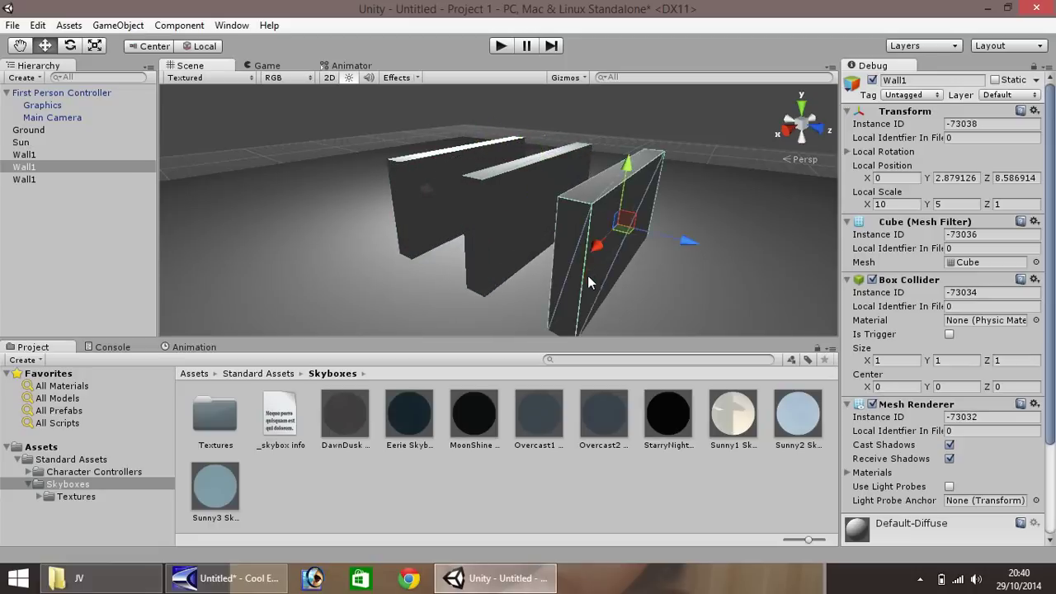
right_click(26, 168)
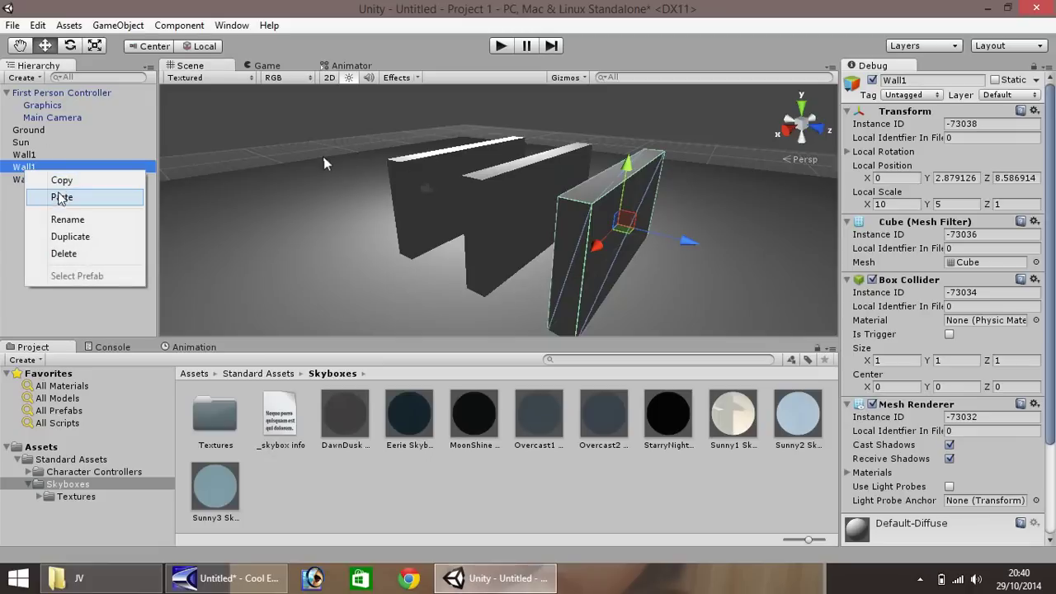
left_click(73, 218)
left_click(56, 167)
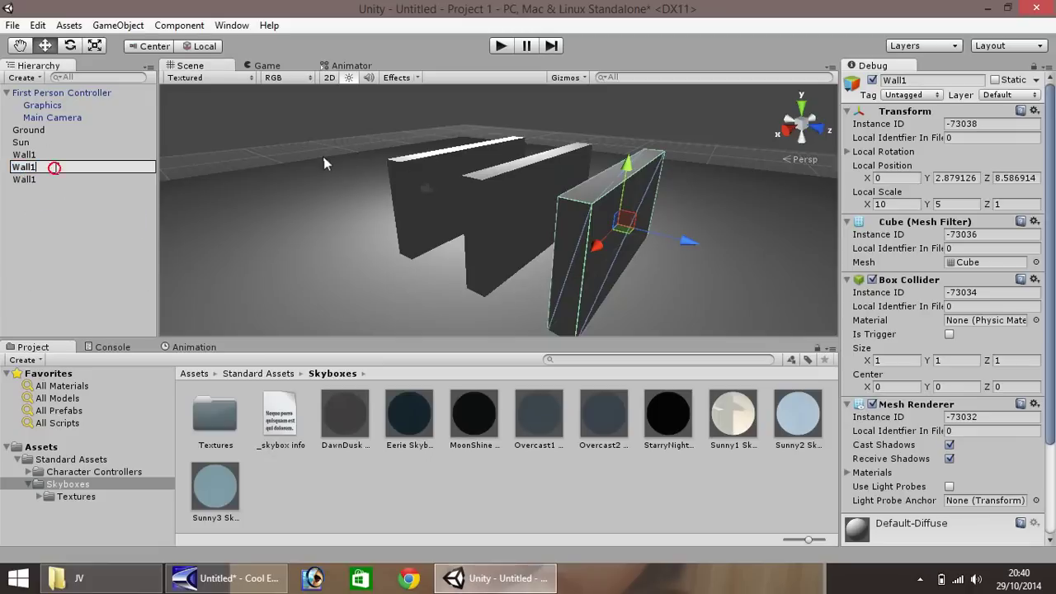
key("BackSpace")
type("2")
key("Return")
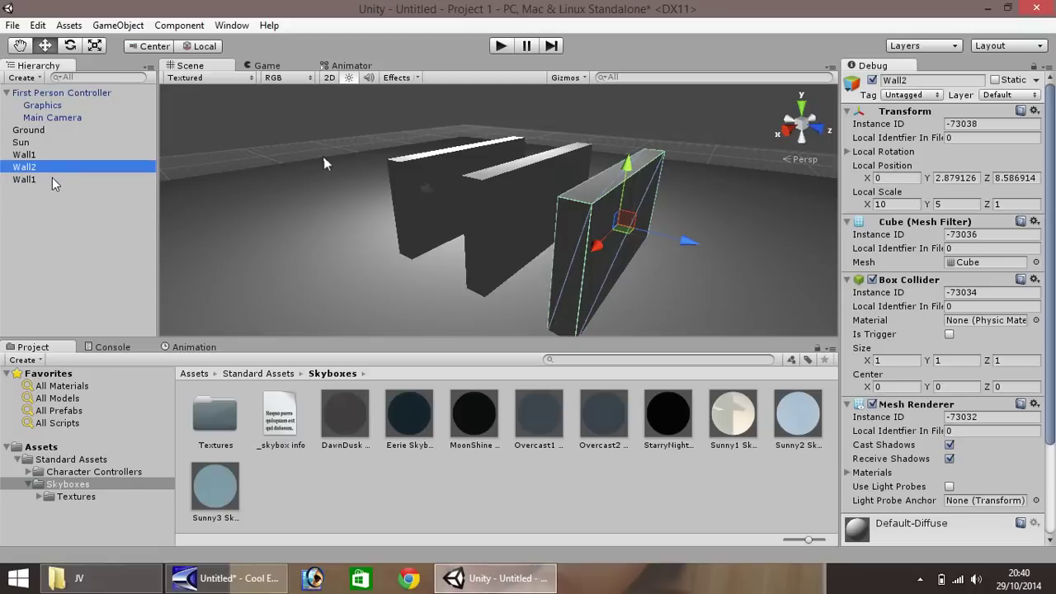
Step: Rename the middle wall copy as Wall3
left_click(52, 179)
right_click(52, 179)
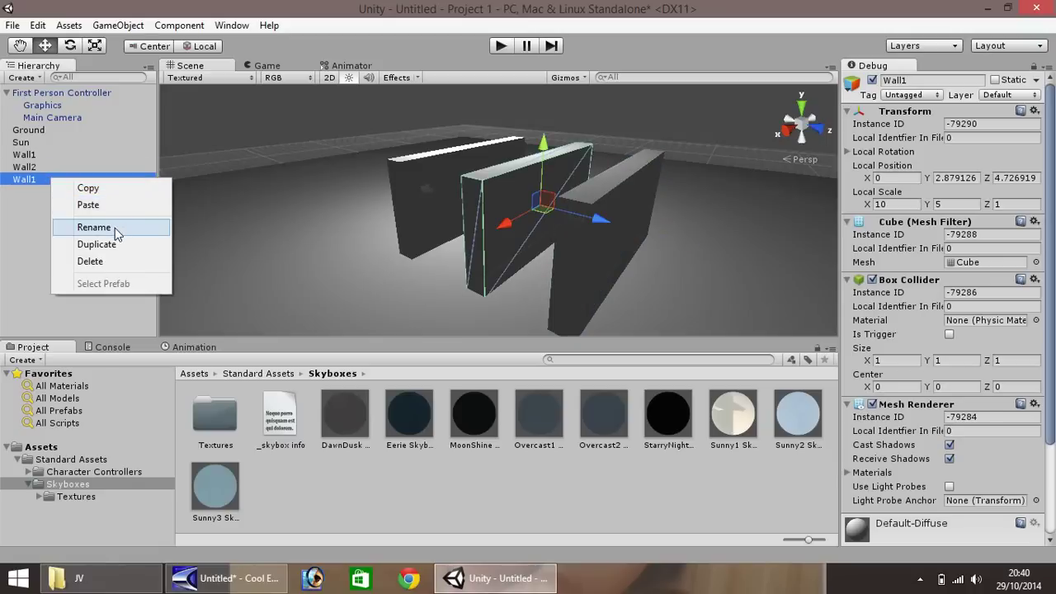
left_click(115, 227)
left_click(58, 180)
key("shift+Left")
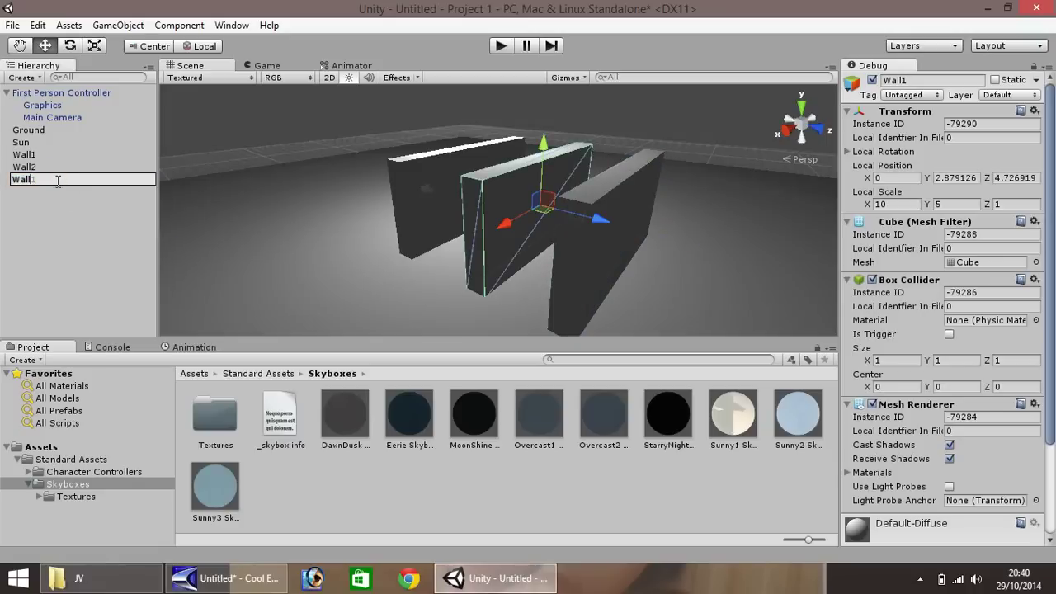
type("3")
key("Return")
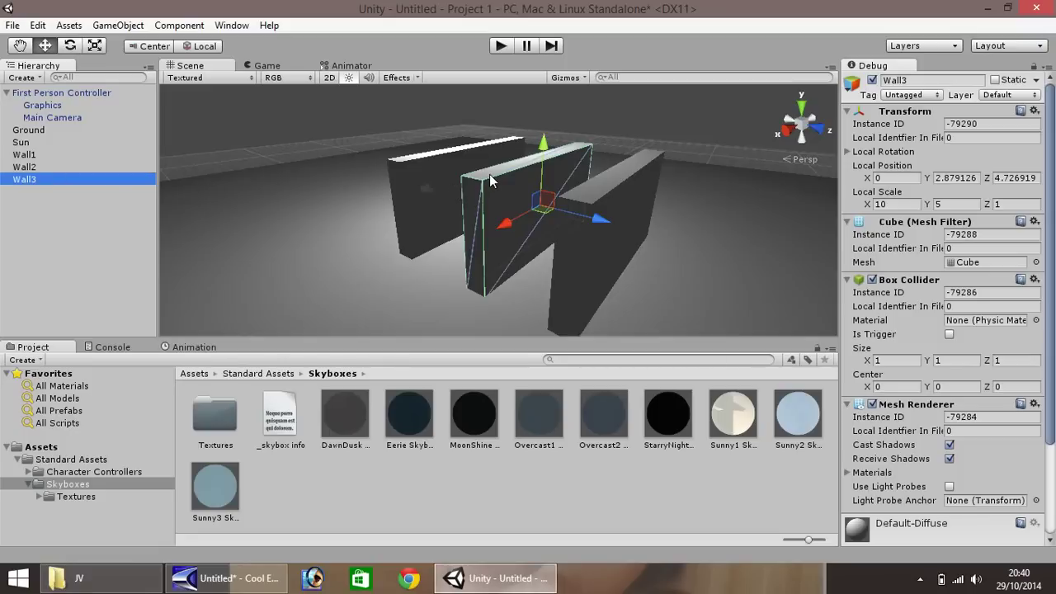
Step: Try a value of 3 on Wall3's local rotation X, Y and Z in turn, resetting each to 0
left_click(847, 152)
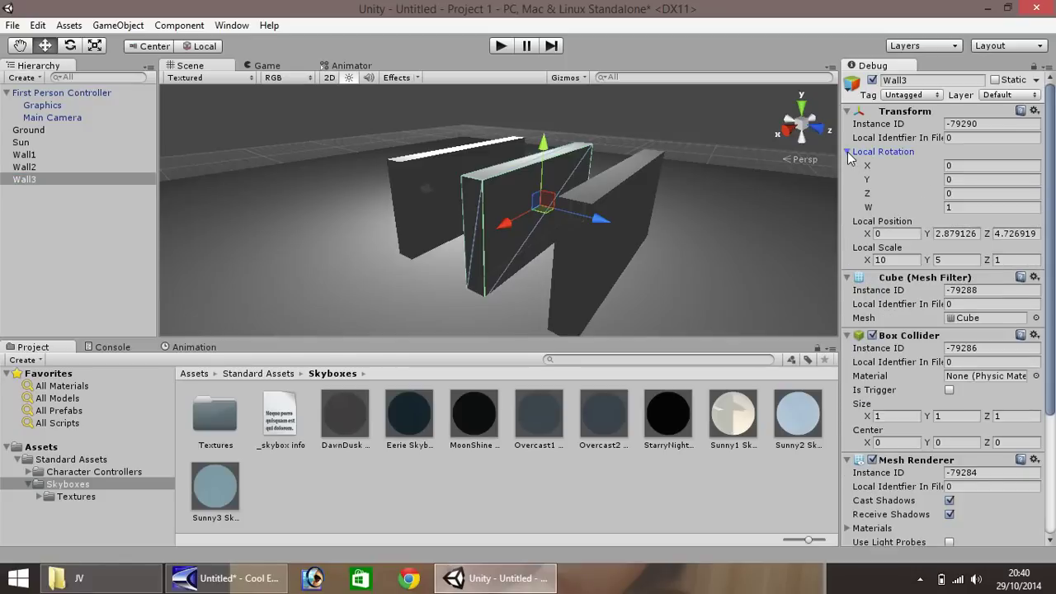
left_click(970, 165)
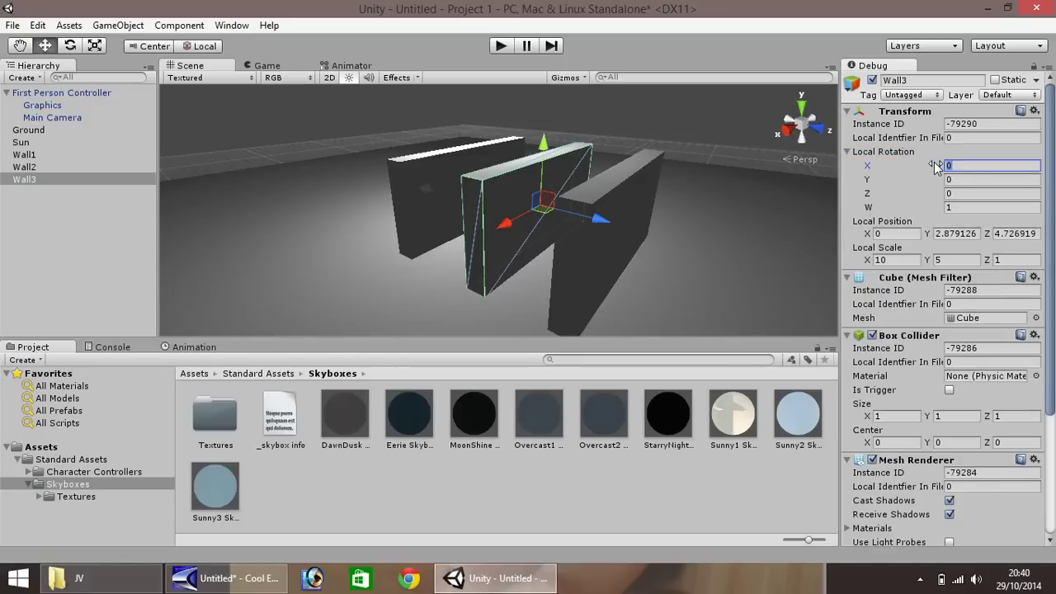
type("3")
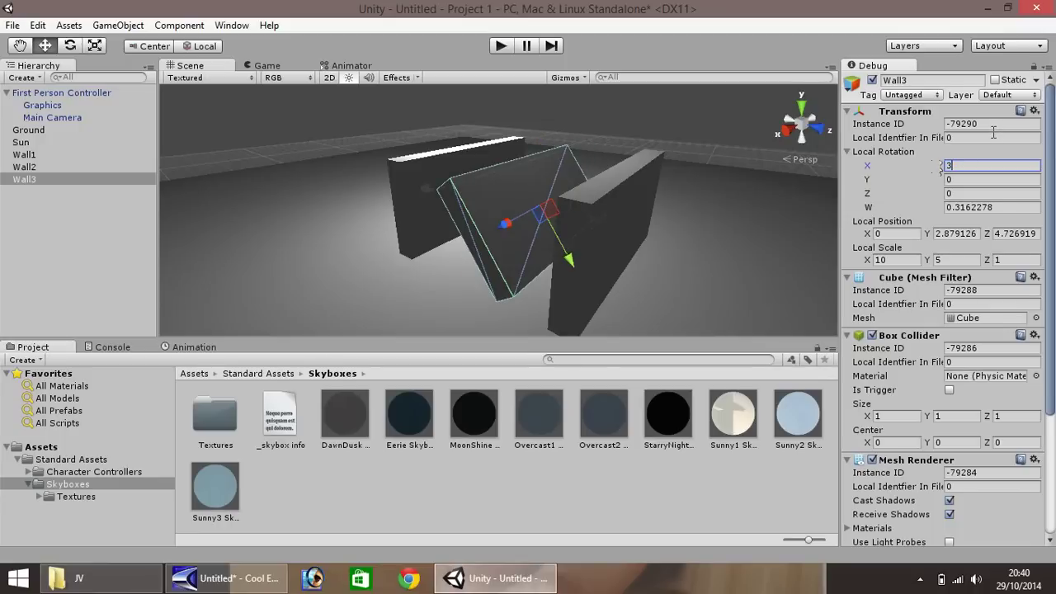
key("BackSpace")
left_click(981, 181)
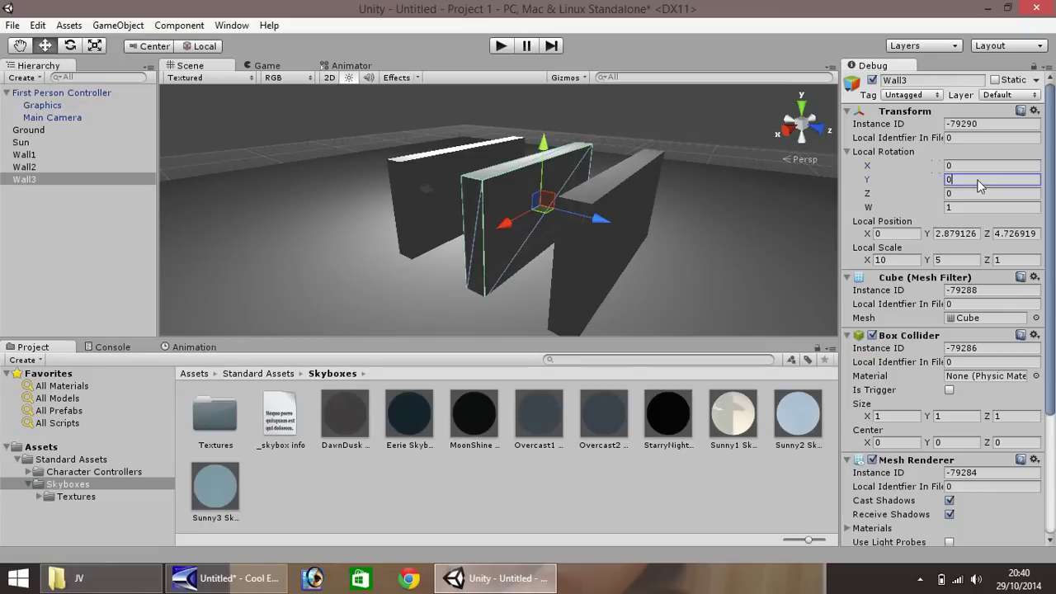
type("3")
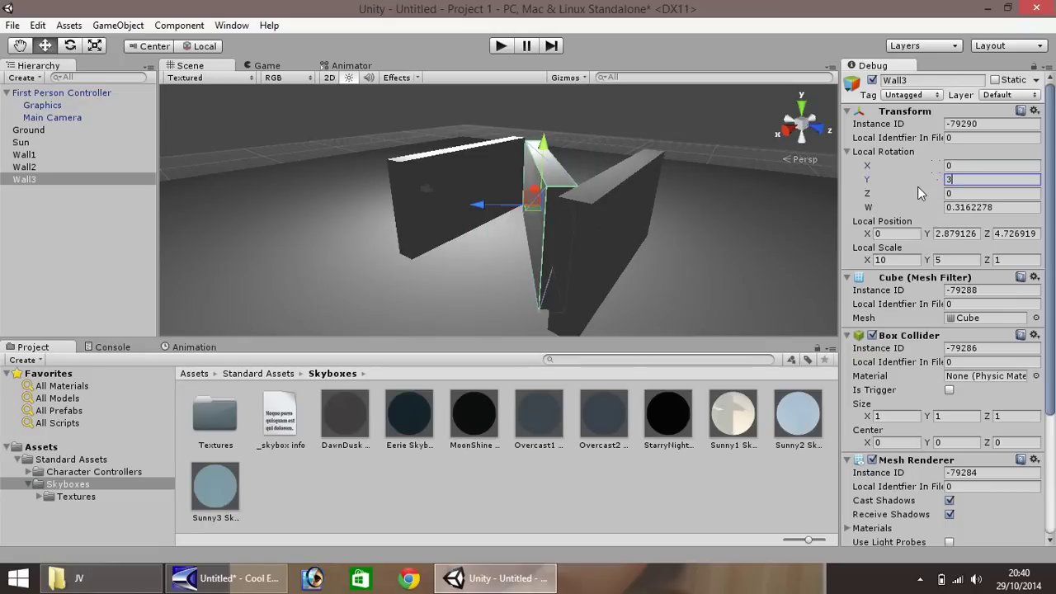
key("BackSpace")
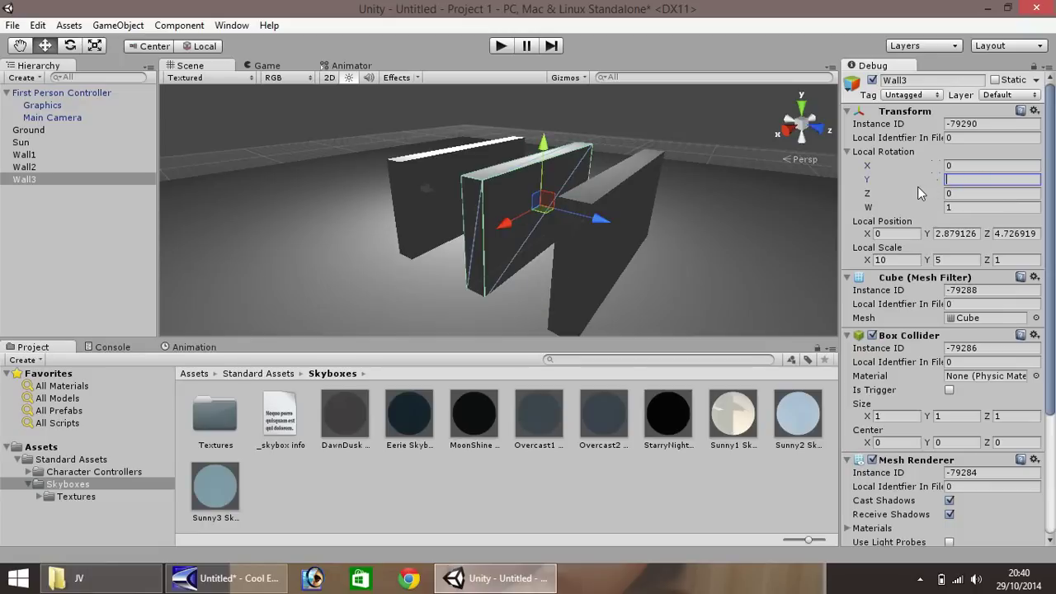
left_click(961, 195)
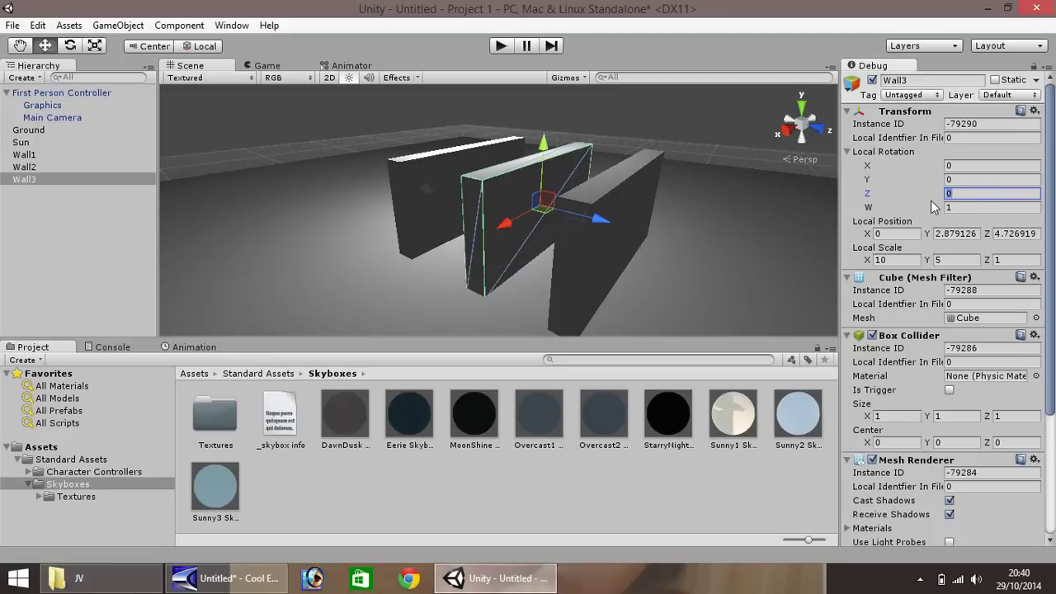
type("3")
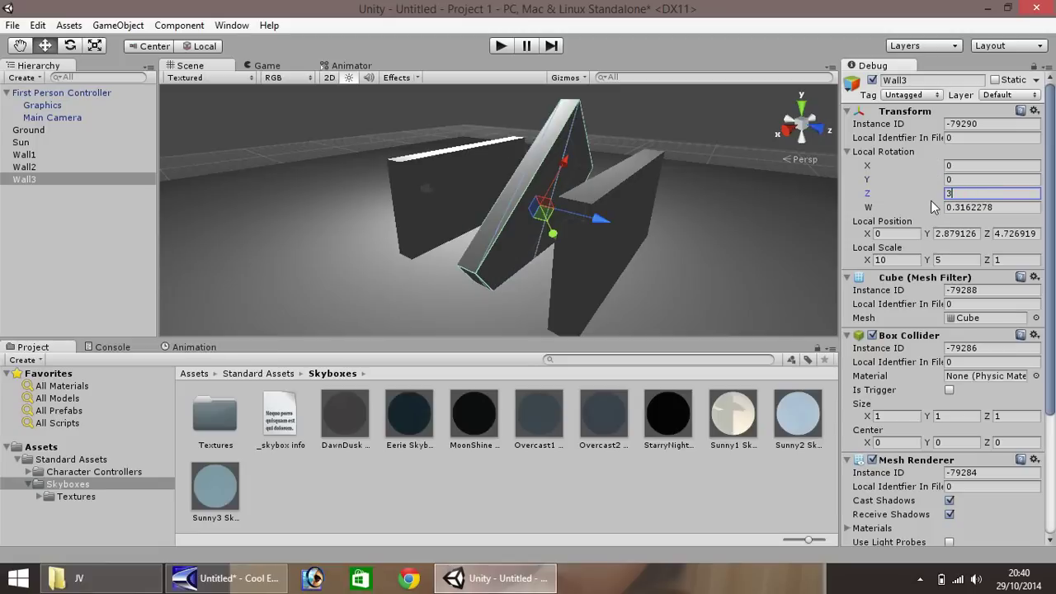
key("BackSpace")
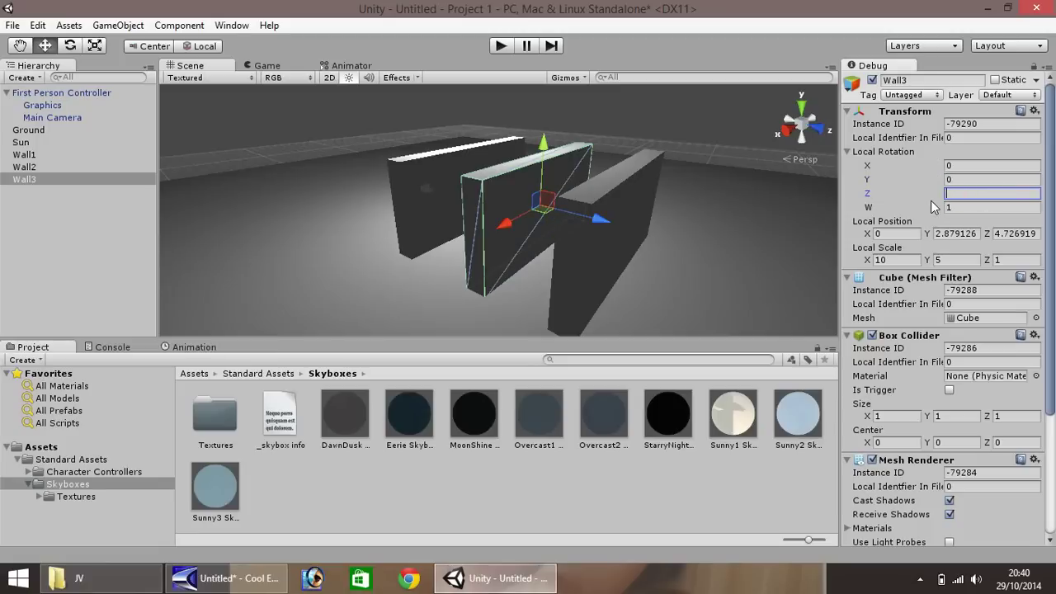
type("0")
Step: Set Wall3's local rotation Y to 1 so the wall stands perpendicular to Wall1 and Wall2
left_click(970, 179)
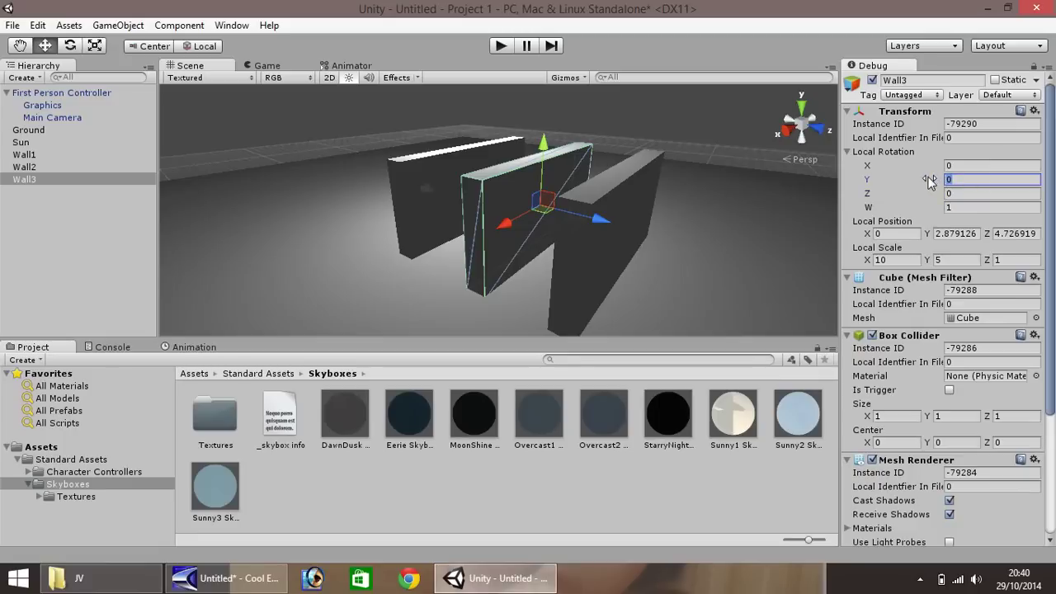
type("10")
key("BackSpace")
key("BackSpace")
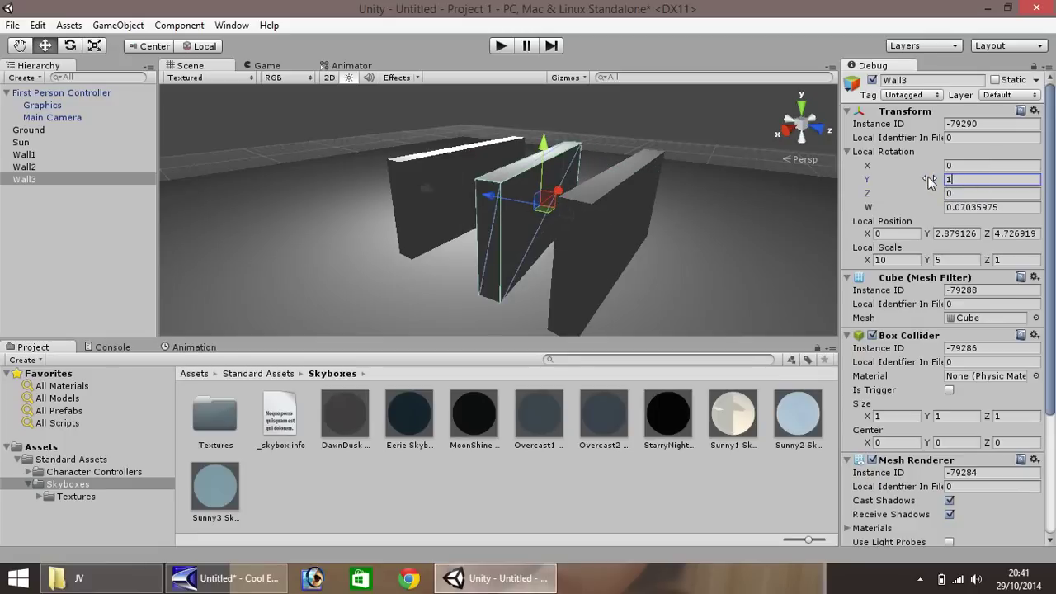
type("5")
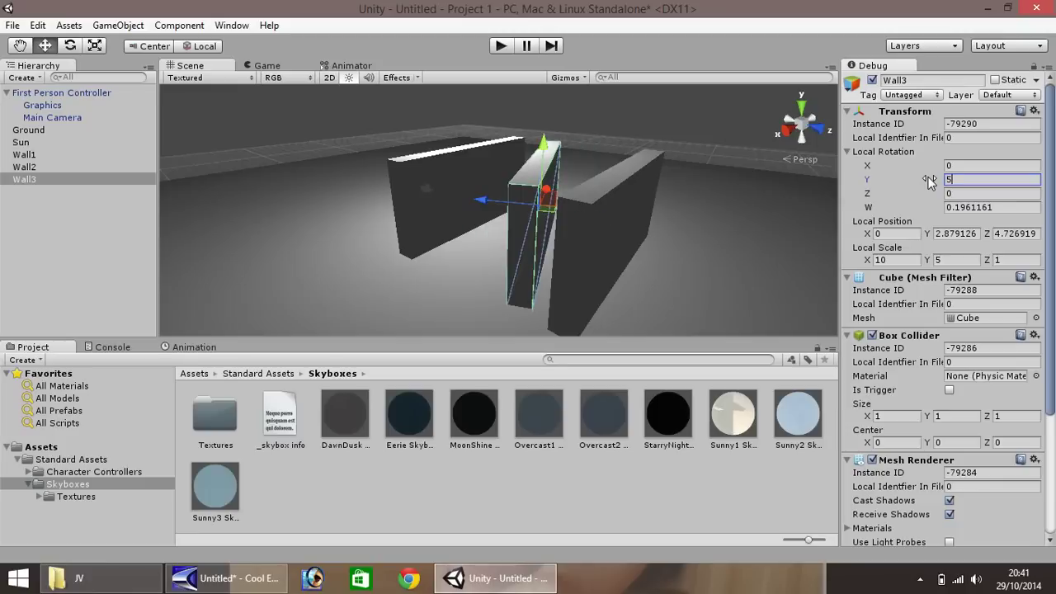
key("BackSpace")
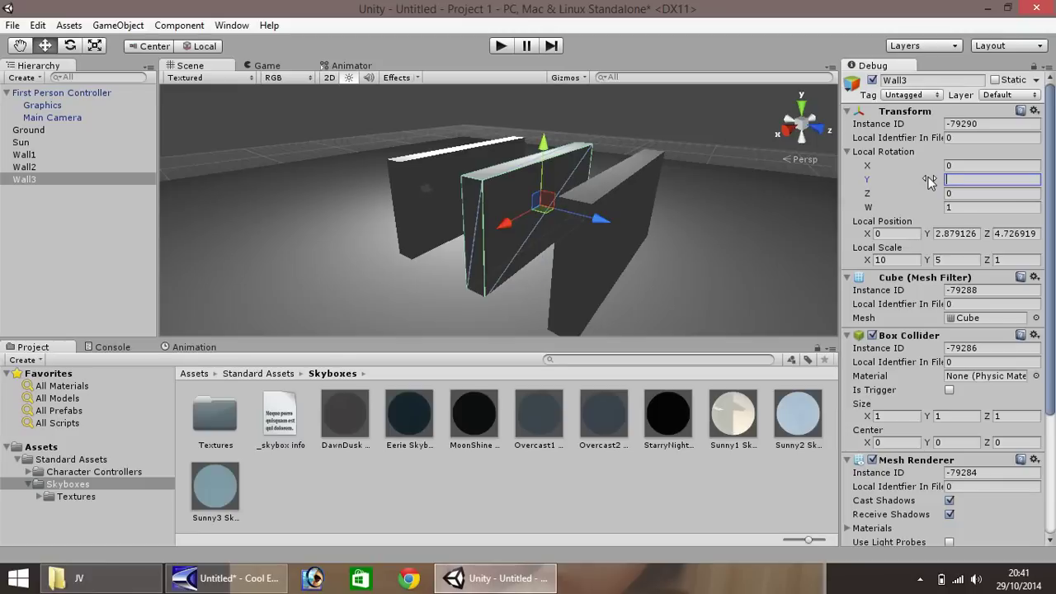
type("10")
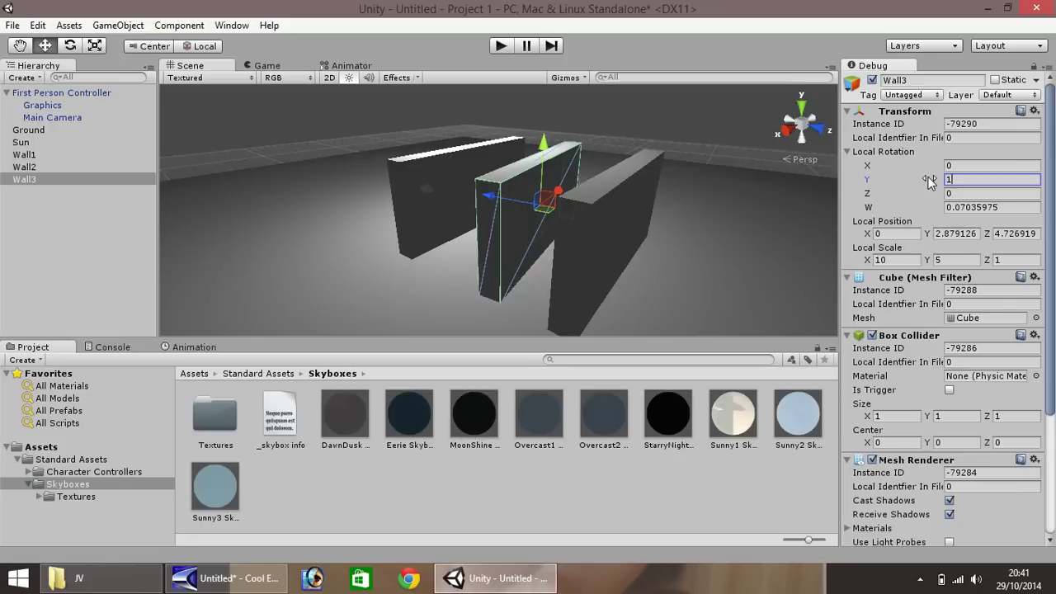
key("BackSpace")
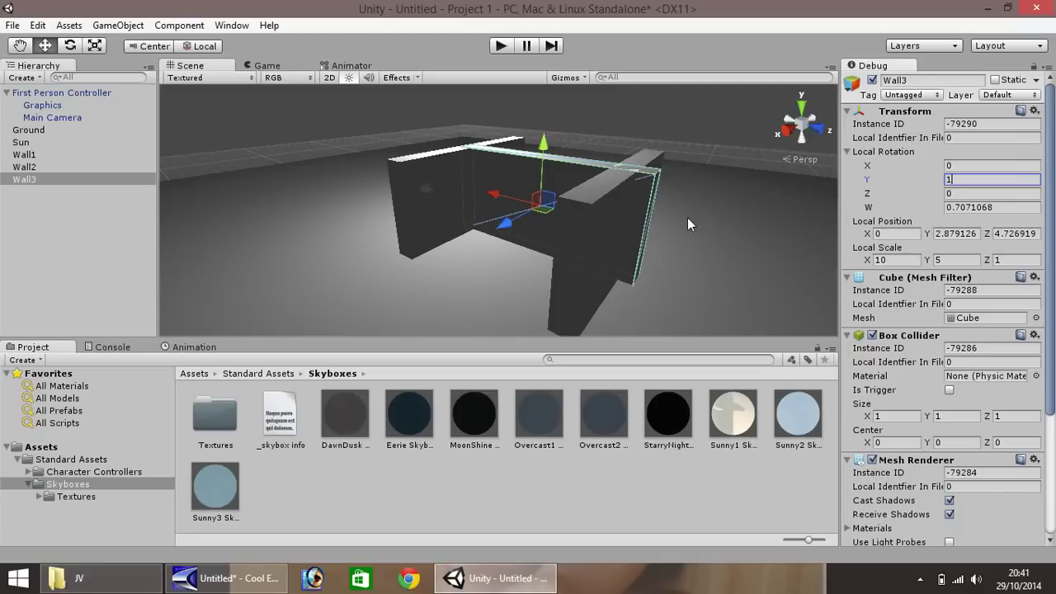
Step: Move Wall3 along X to about -5.5 so it spans the gap between the ends of Wall1 and Wall2
right_click_drag(707, 217, 477, 221)
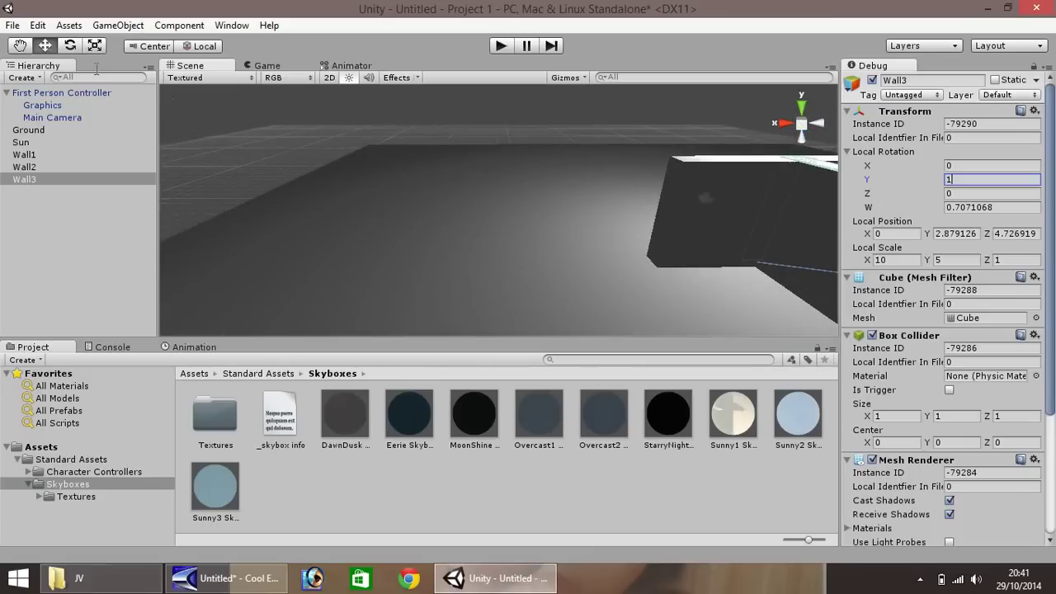
left_click(20, 46)
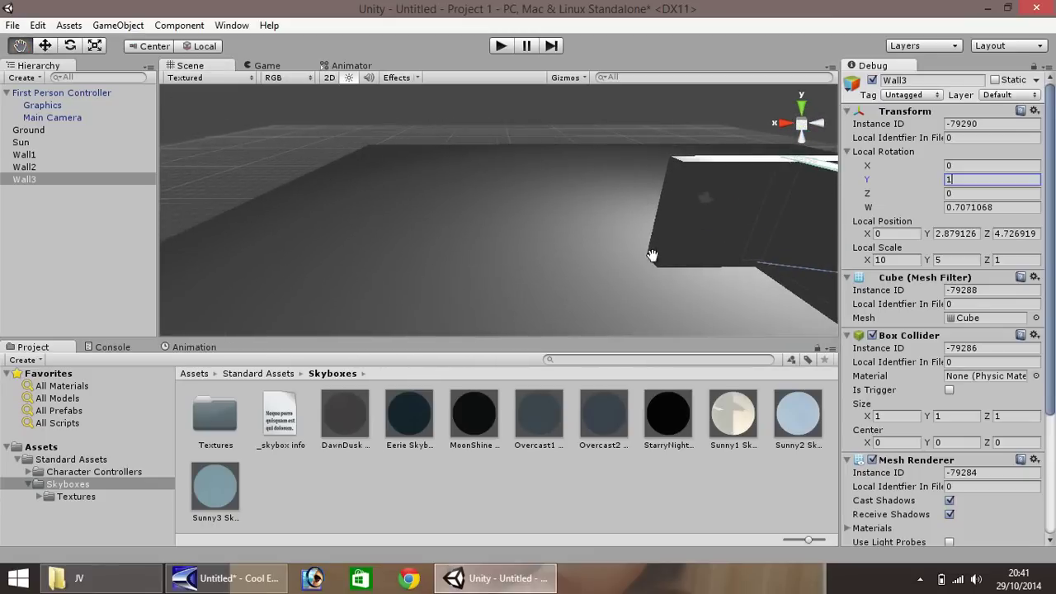
left_click_drag(739, 284, 455, 302)
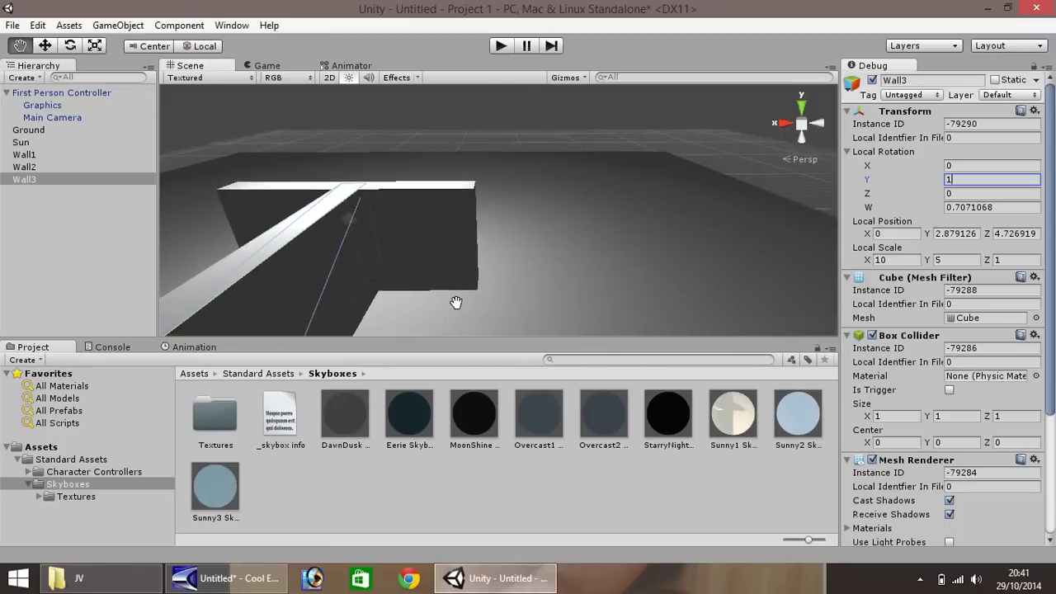
left_click_drag(636, 184, 266, 228, "alt")
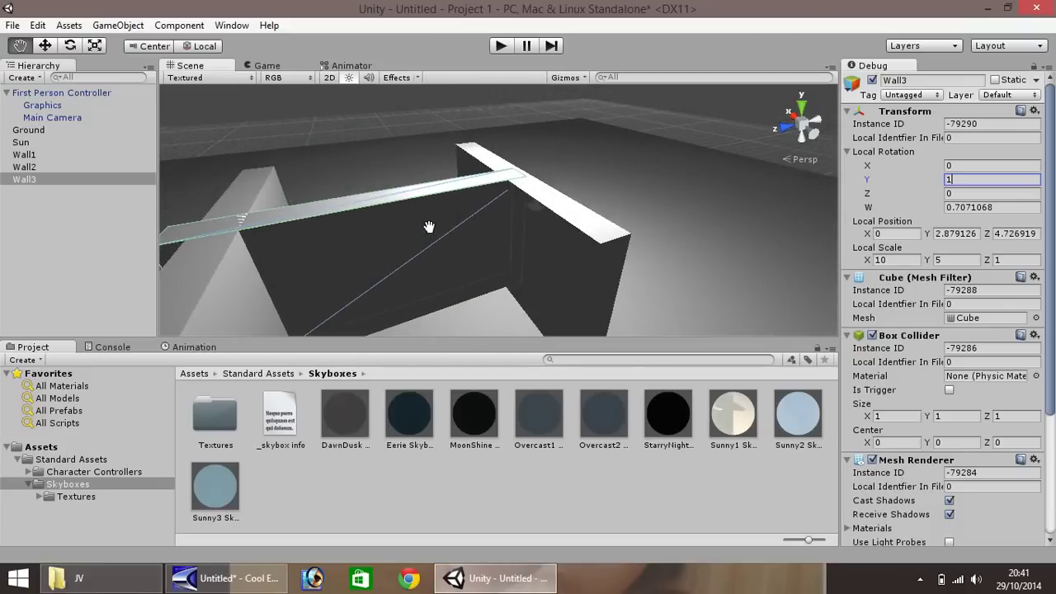
scroll(428, 226, "down", 5)
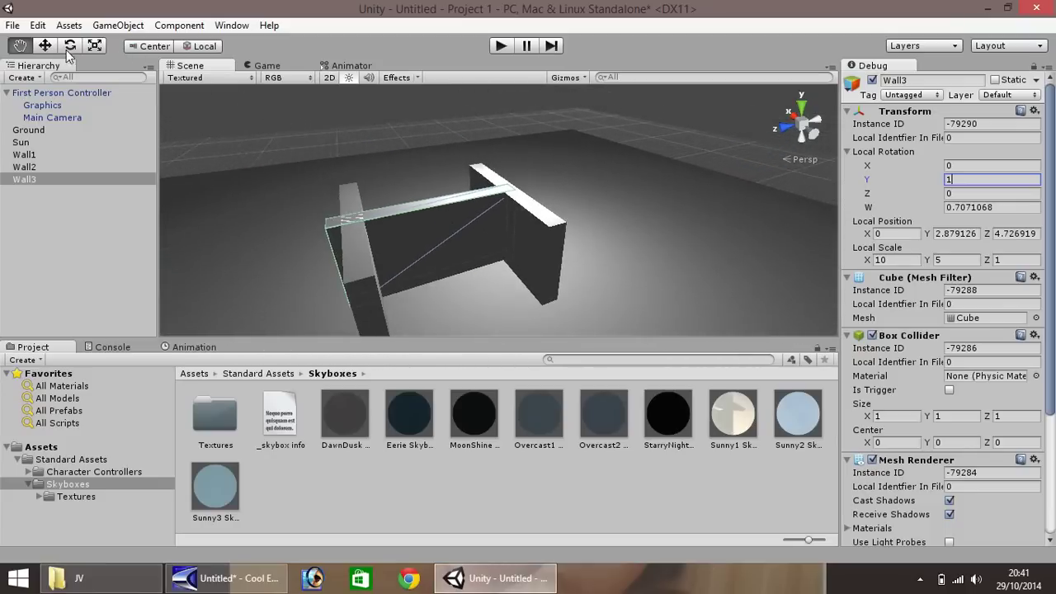
left_click_drag(302, 227, 328, 212)
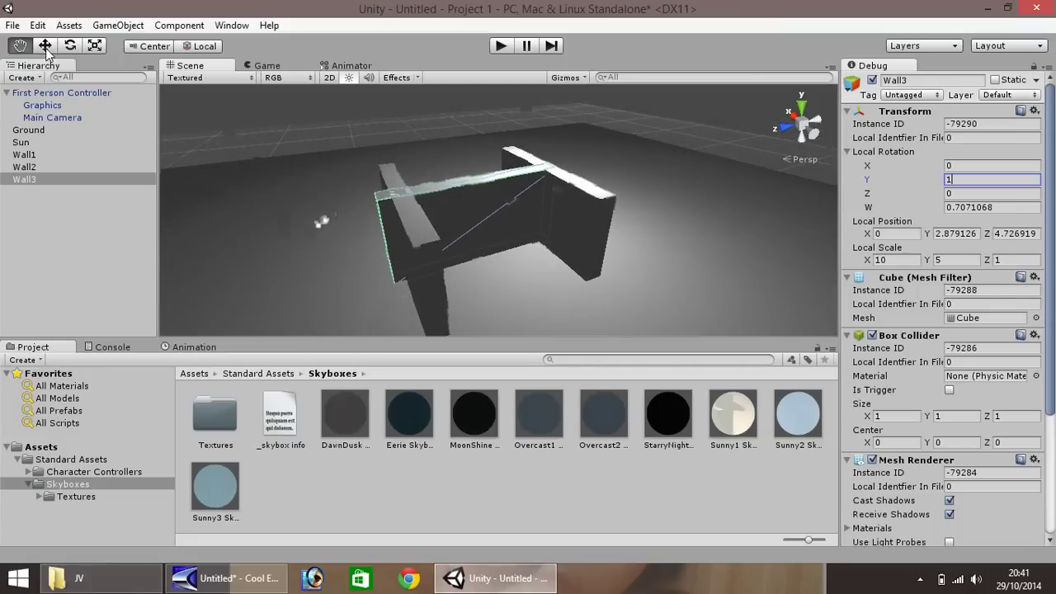
left_click(45, 47)
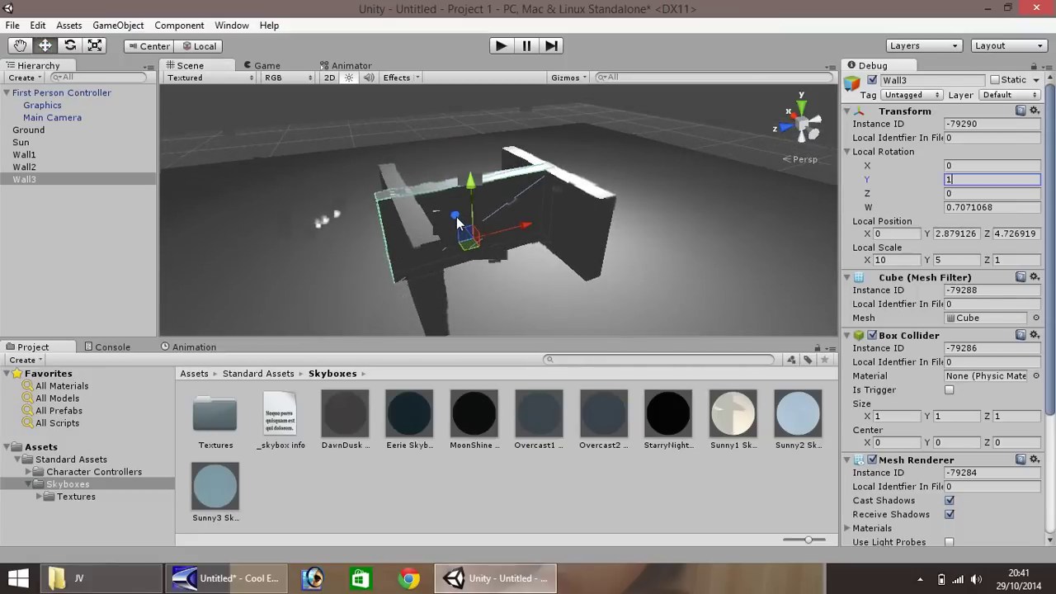
left_click_drag(463, 233, 492, 271)
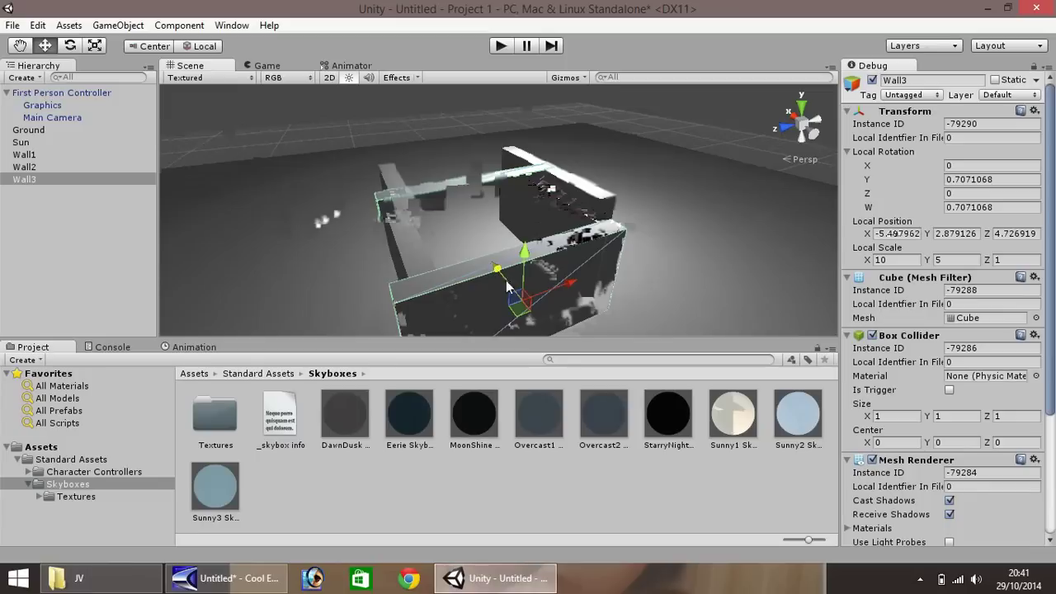
Step: Align the side walls with Wall3's ends by moving Wall2 to about Z 9.21 and Wall1 to about Z 0.18
left_click_drag(675, 249, 528, 194, "alt")
left_click(502, 183)
left_click_drag(461, 196, 450, 205)
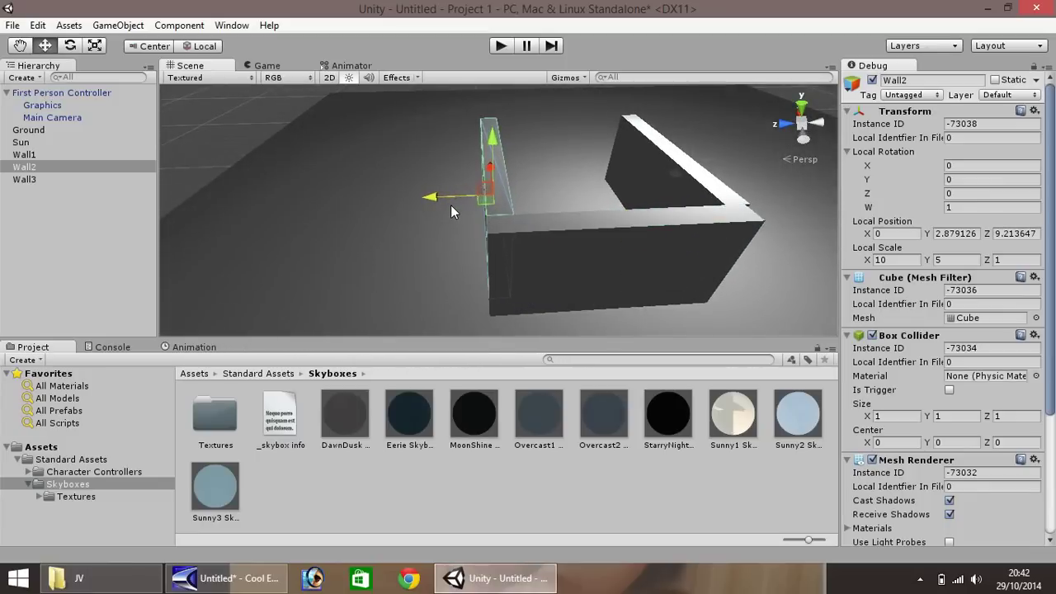
left_click(696, 186)
left_click_drag(614, 195, 611, 196)
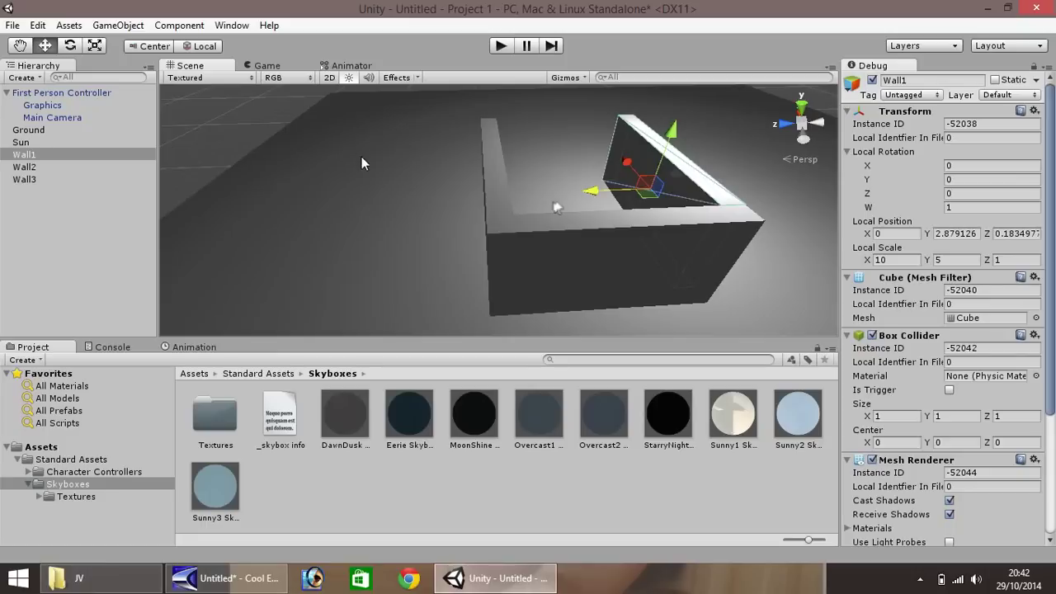
Step: Duplicate Wall3 and rename the copy as Roof1
right_click_drag(358, 137, 613, 193)
key("q")
left_click_drag(213, 124, 533, 195)
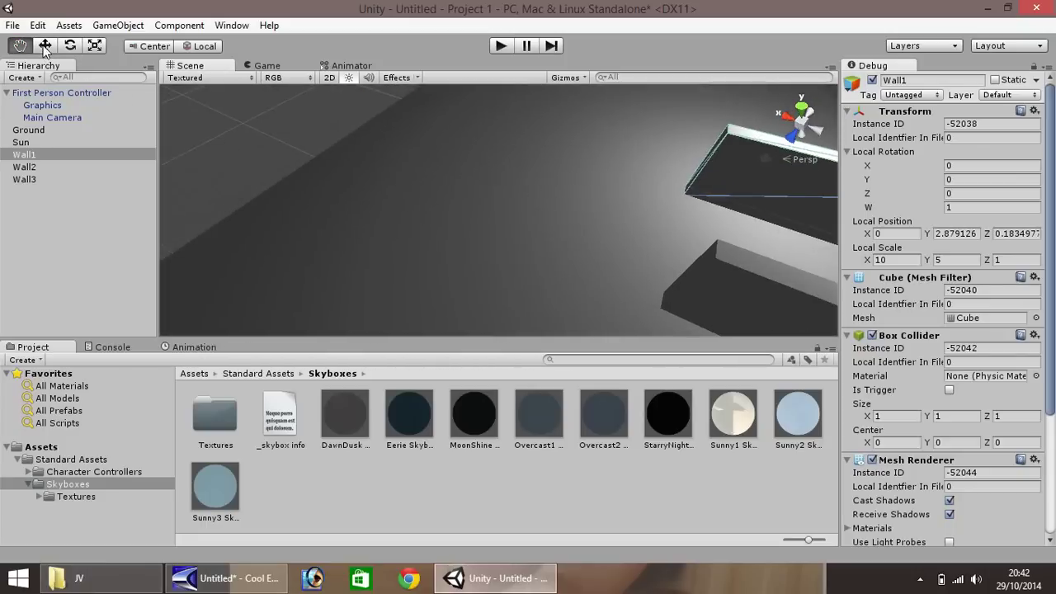
key("w")
right_click_drag(621, 164, 828, 169)
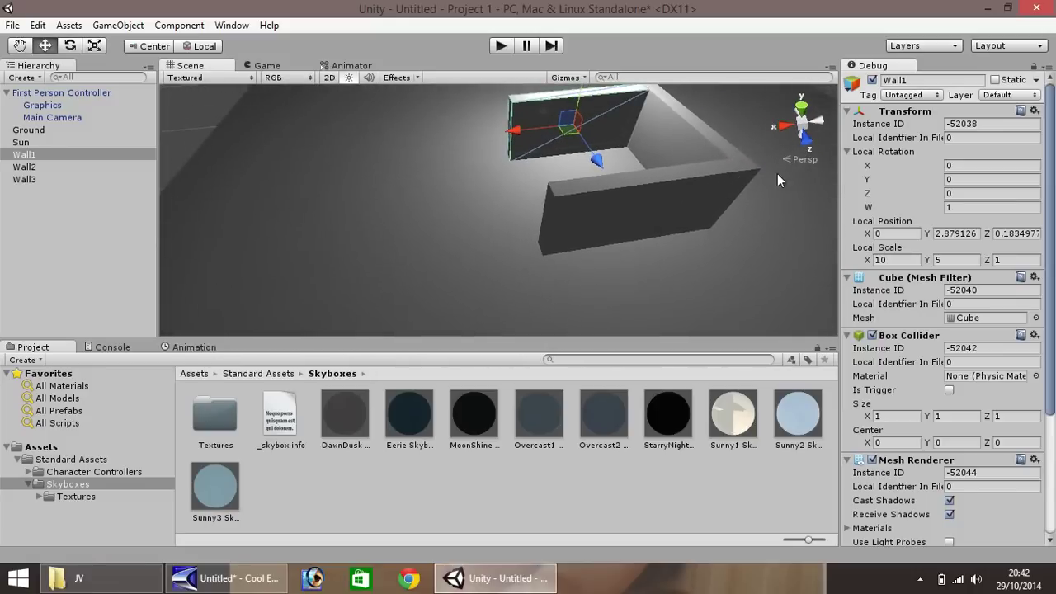
right_click_drag(531, 192, 590, 127)
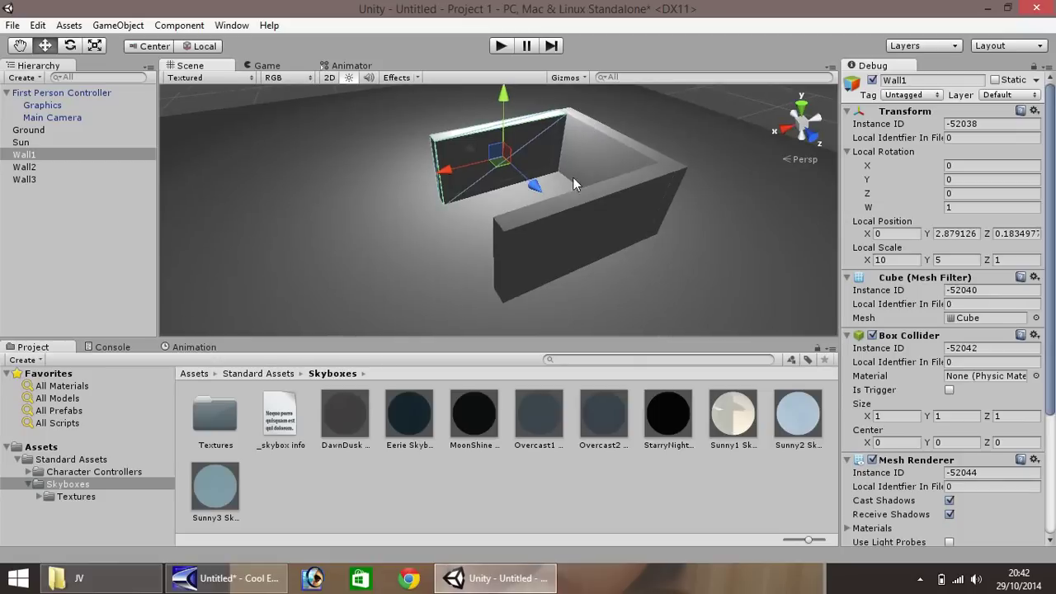
left_click(596, 151)
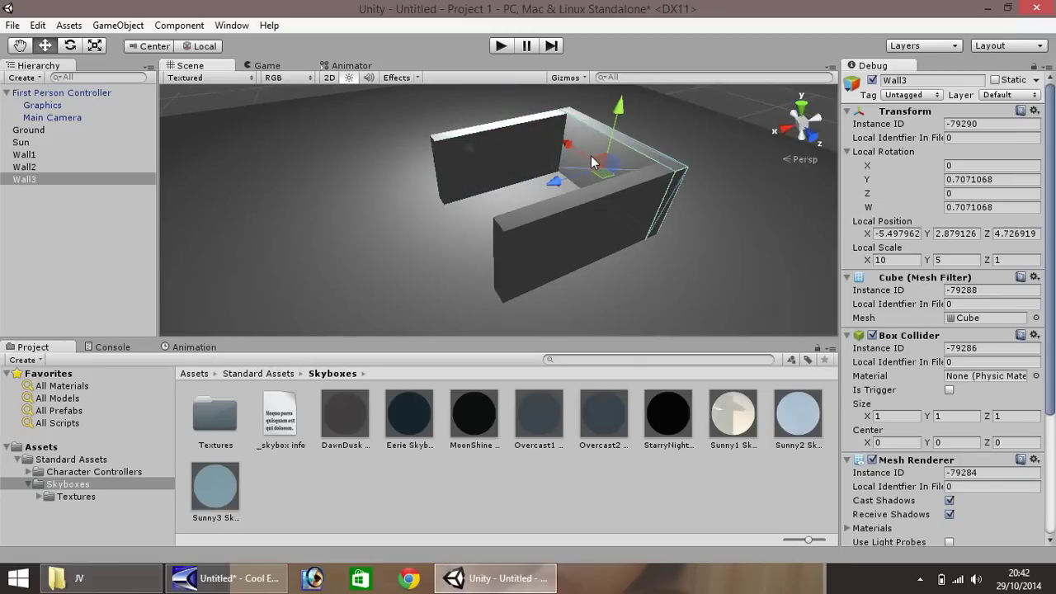
key("ctrl+d")
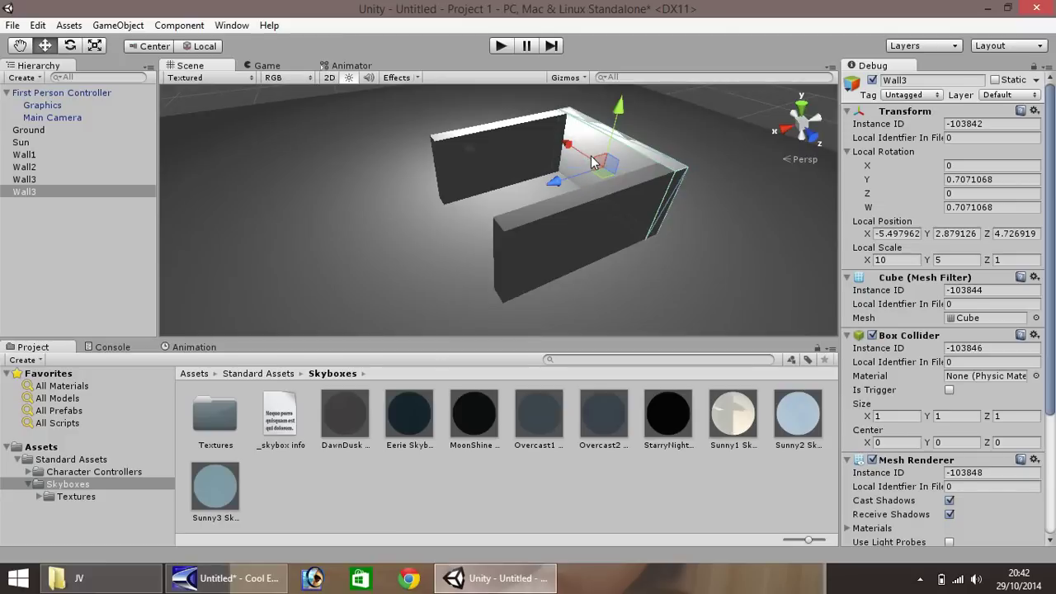
right_click(22, 192)
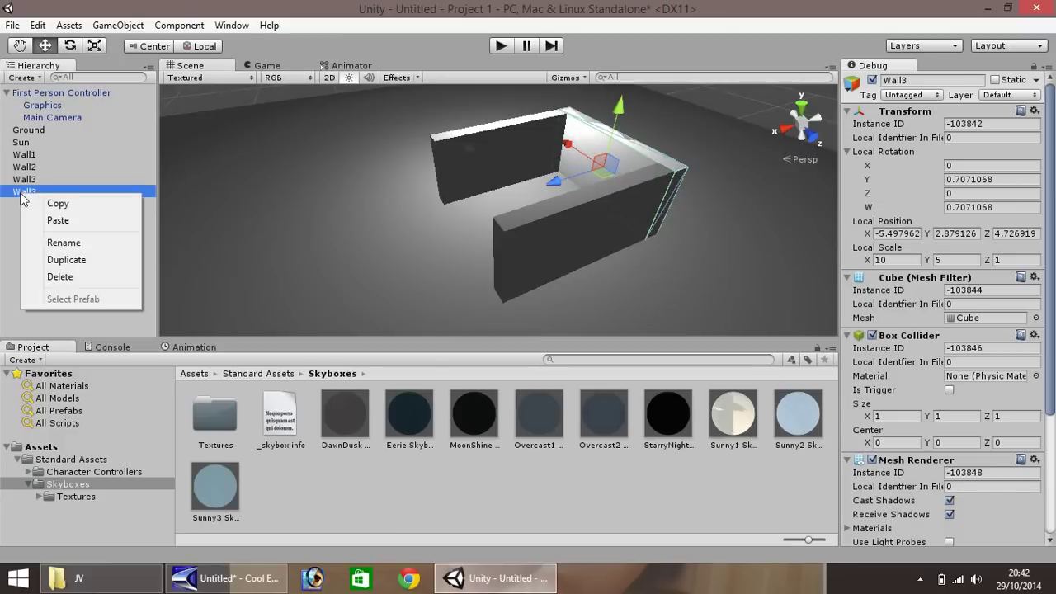
left_click(72, 244)
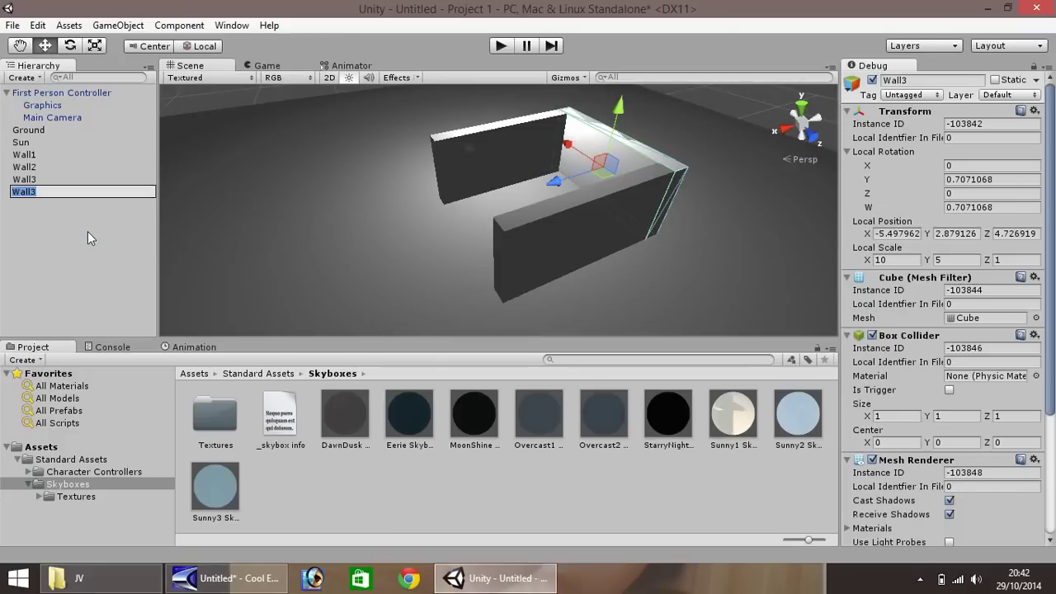
type("Roof1")
key("Return")
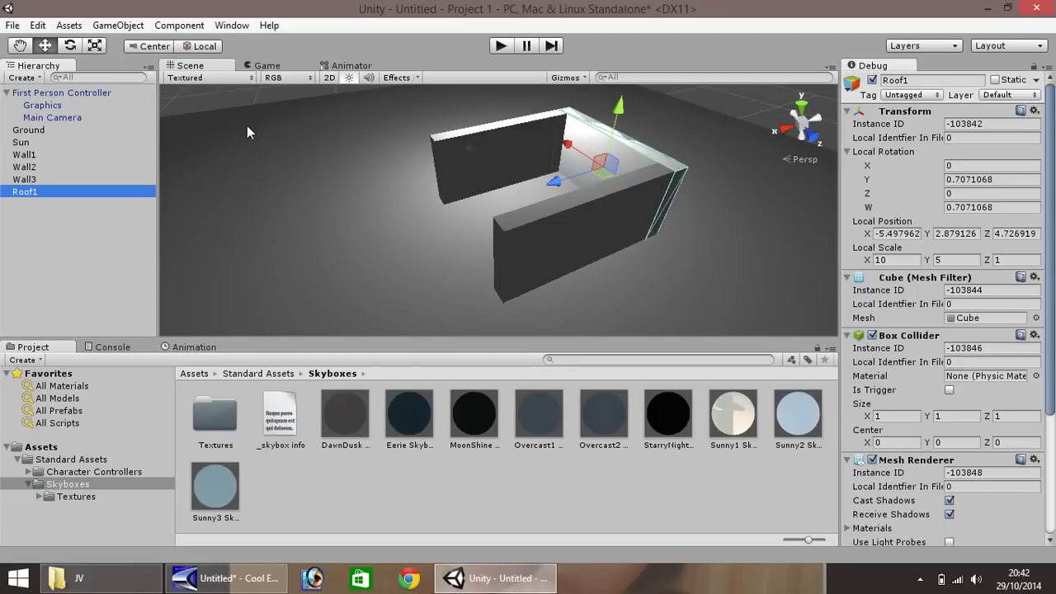
Step: Raise Roof1 to about Y 7.9 and lay it flat with local rotation Y 0 and X 1
left_click_drag(617, 128, 616, 56)
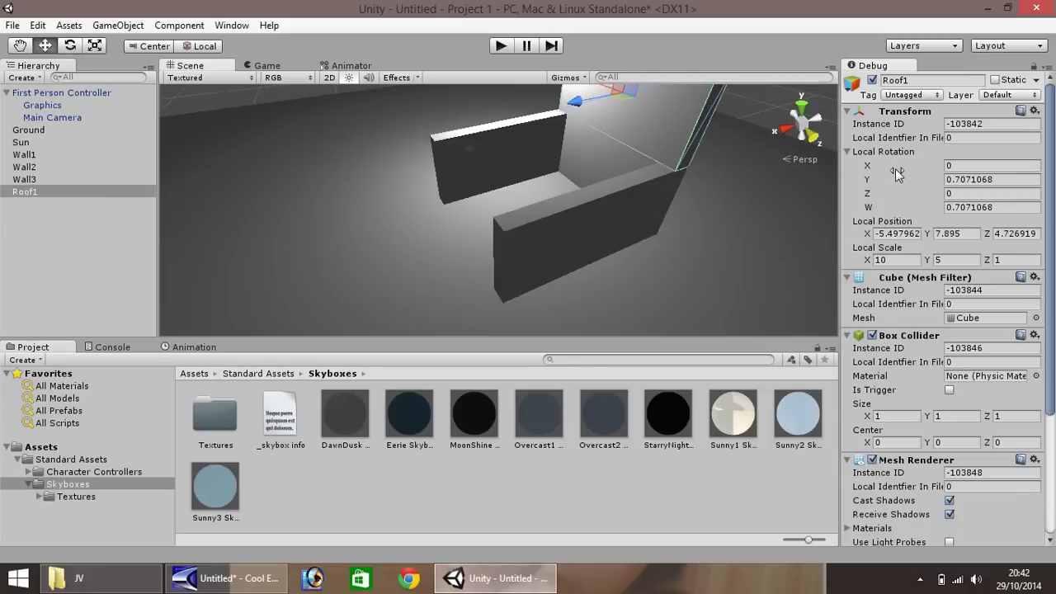
left_click(1007, 177)
key("ctrl+c")
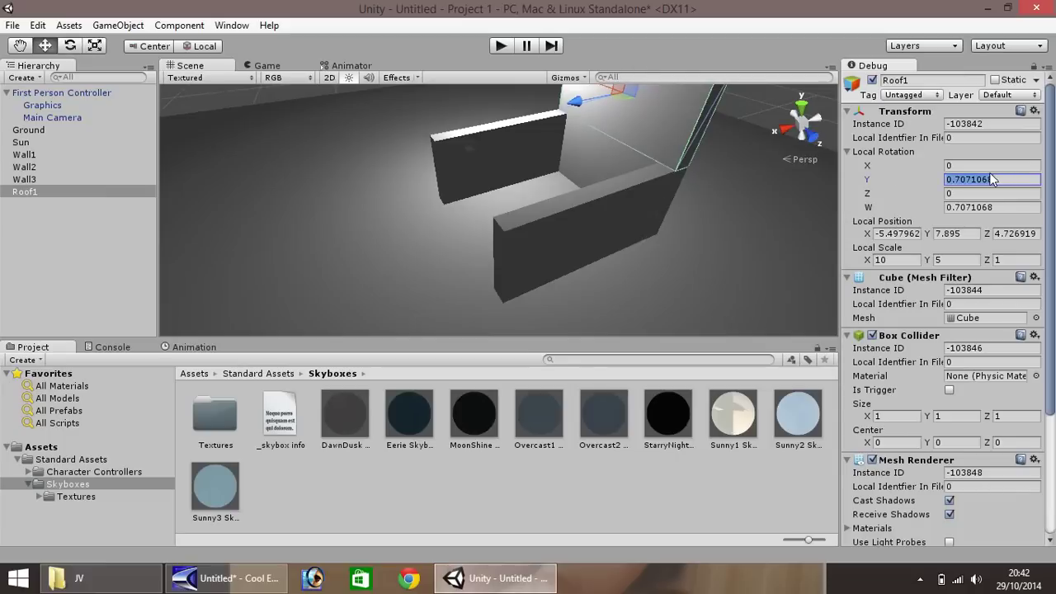
type("0")
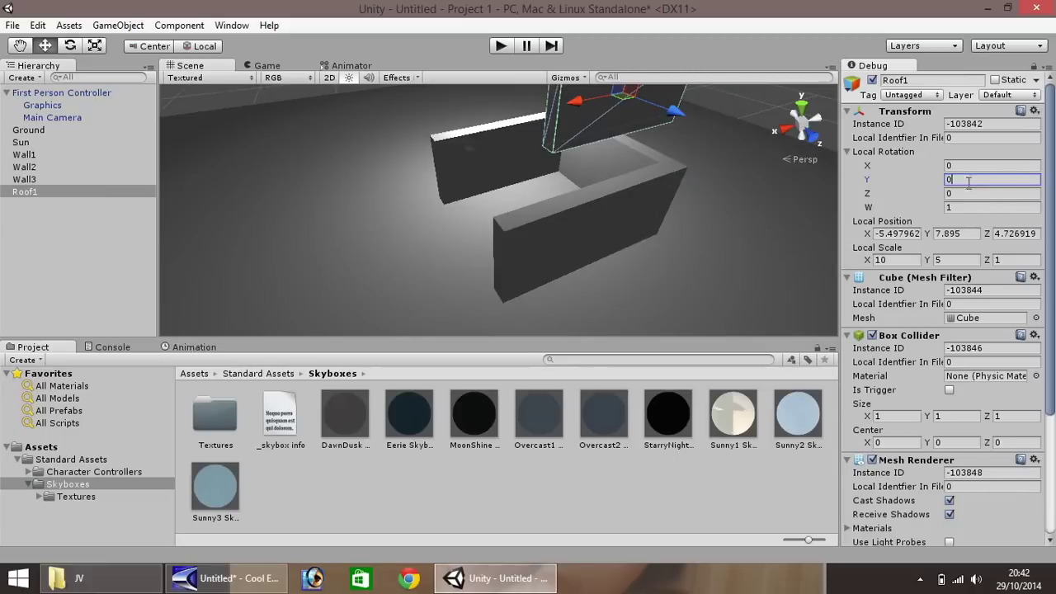
left_click(966, 165)
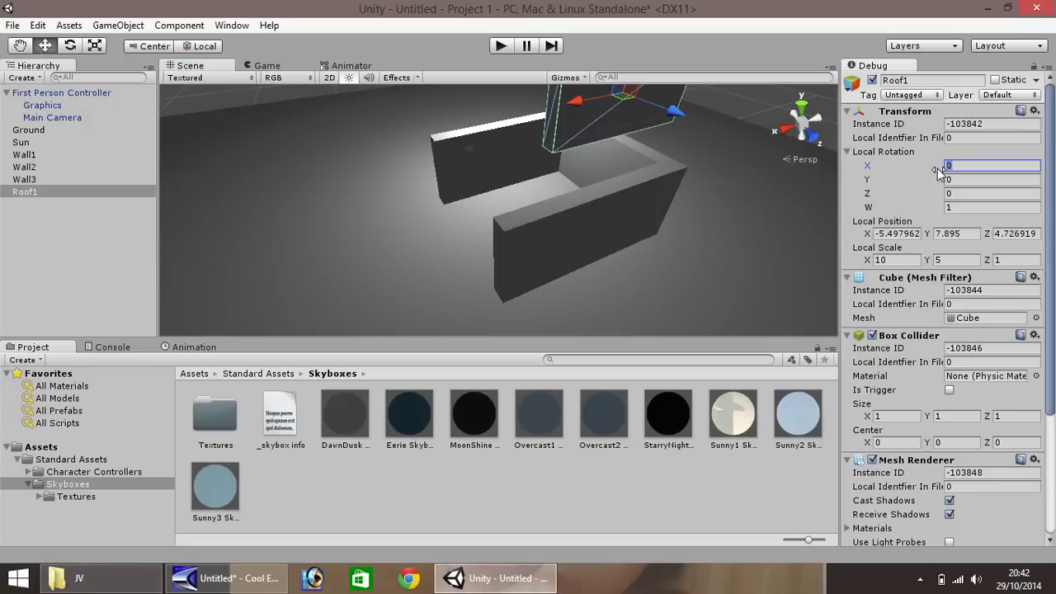
key("ctrl+v")
key("Return")
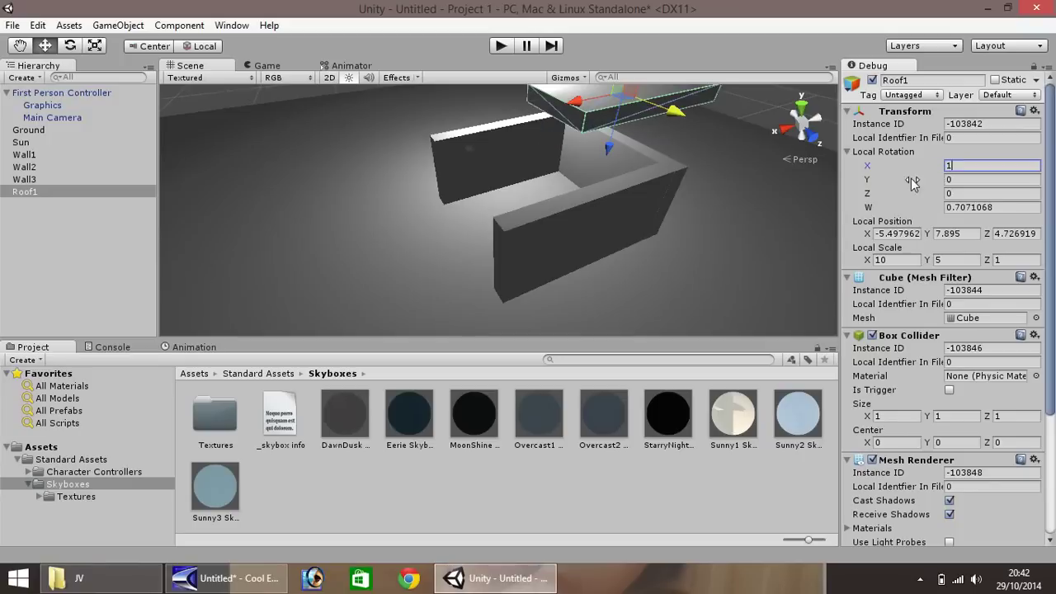
Step: Try turning the flat Roof1 towards the walls with local rotation Y values of 1 and .5
left_click(958, 179)
type("1")
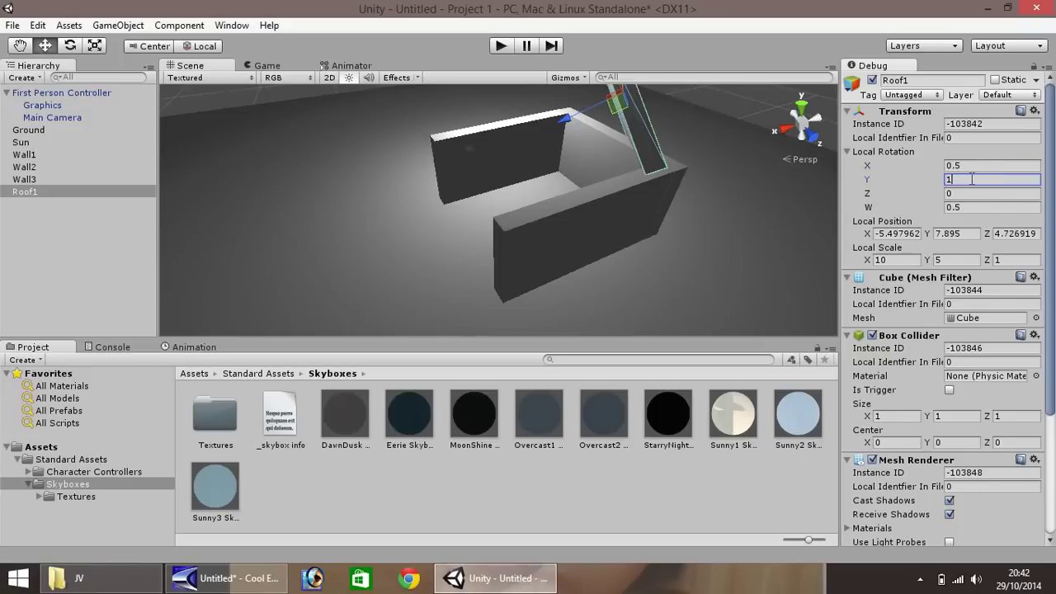
key("BackSpace")
type(".5")
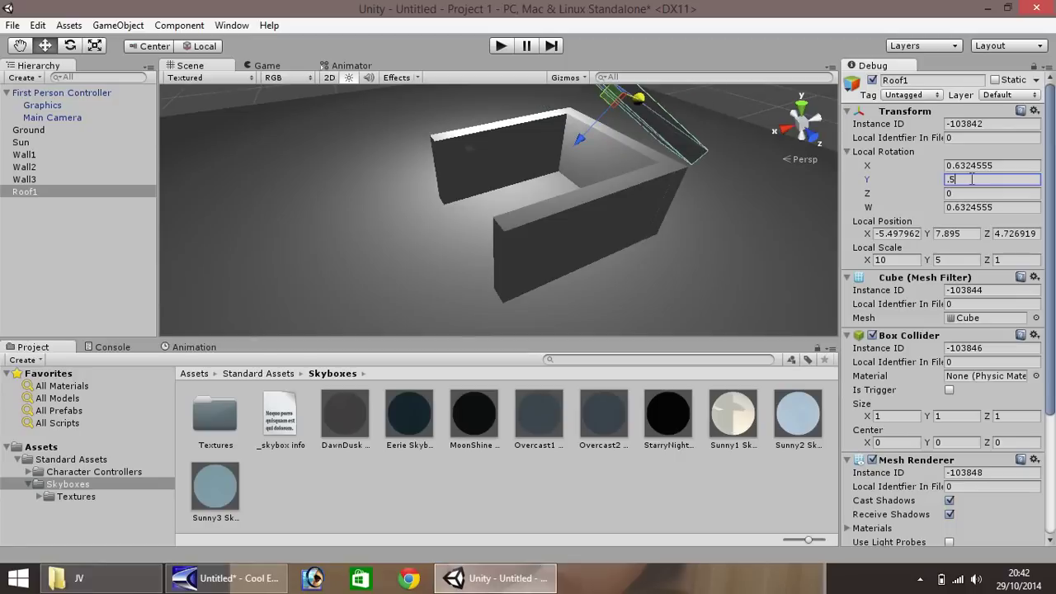
left_click_drag(687, 215, 753, 229)
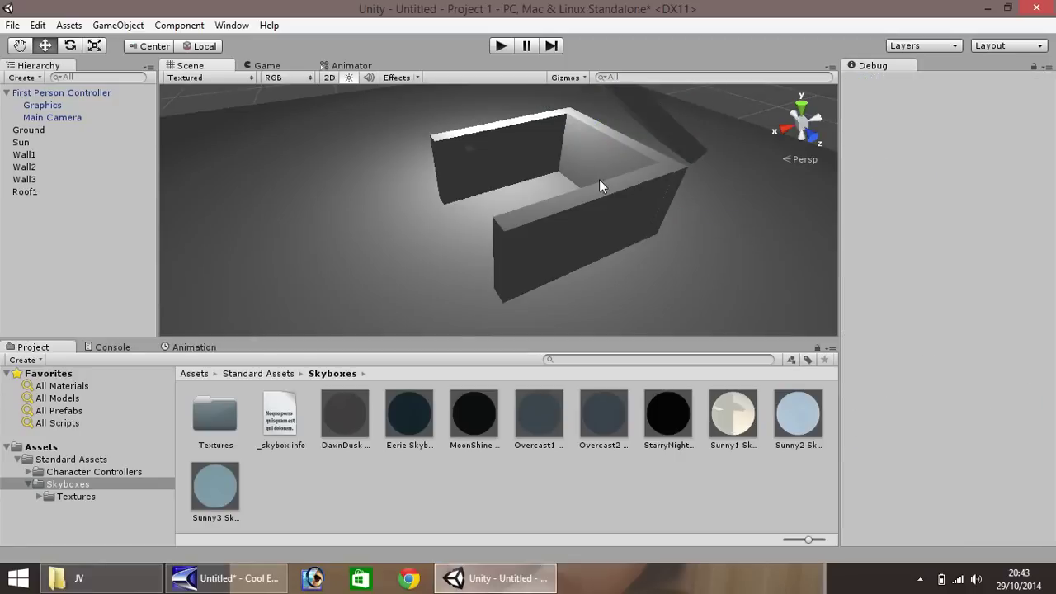
left_click_drag(518, 163, 458, 234, "alt")
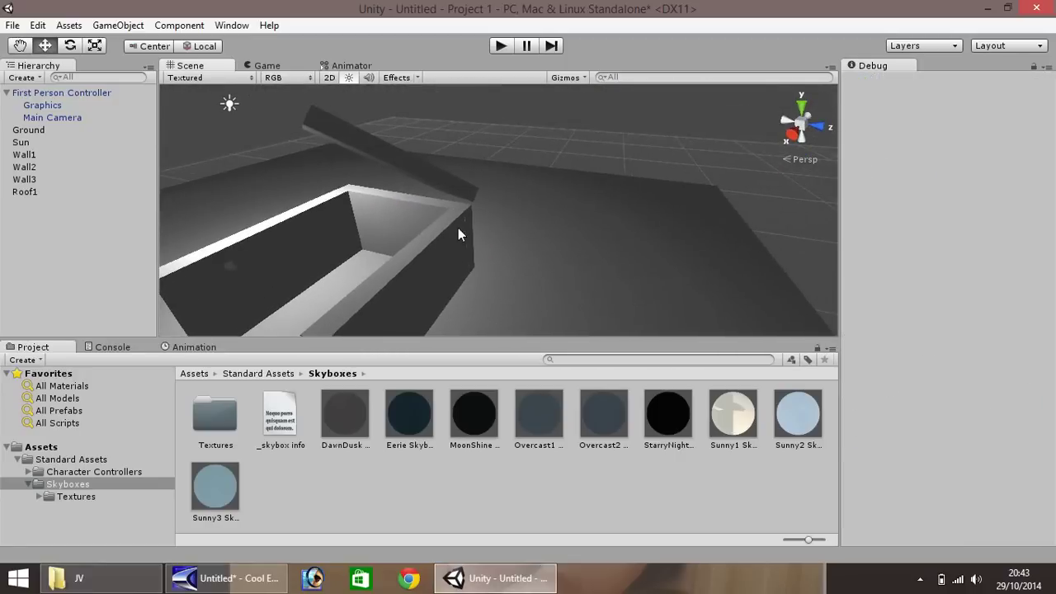
Step: Reset Roof1's local rotation X and Y to 0
left_click(407, 160)
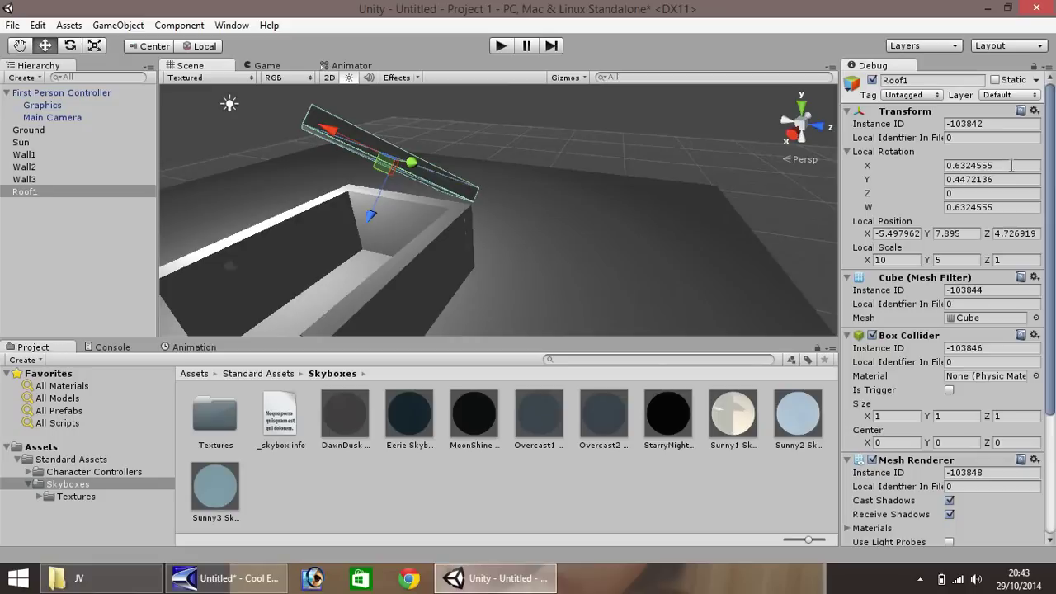
left_click(1008, 165)
key("BackSpace")
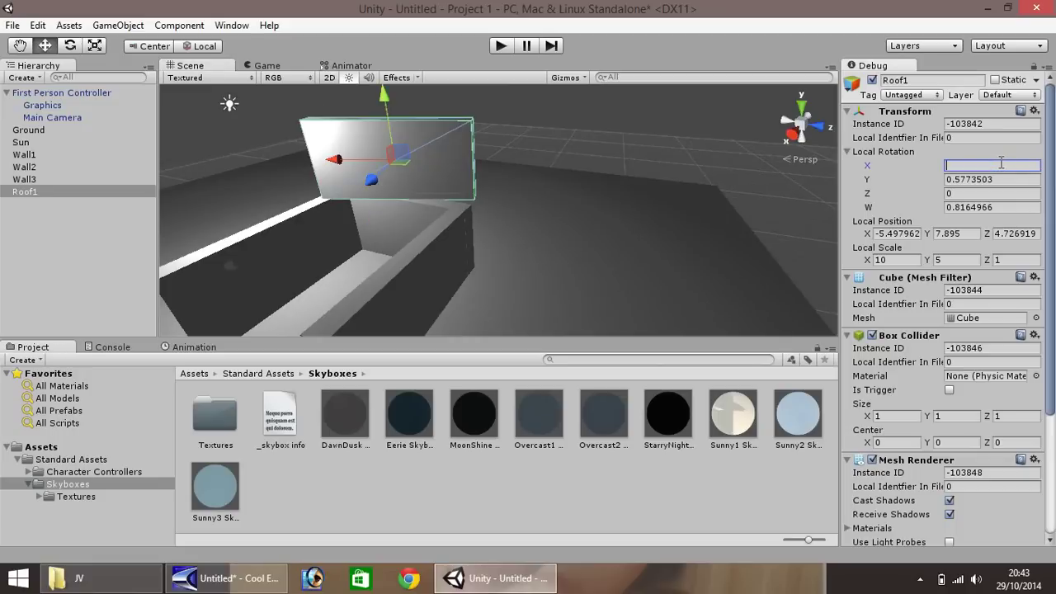
left_click(994, 178)
type("0")
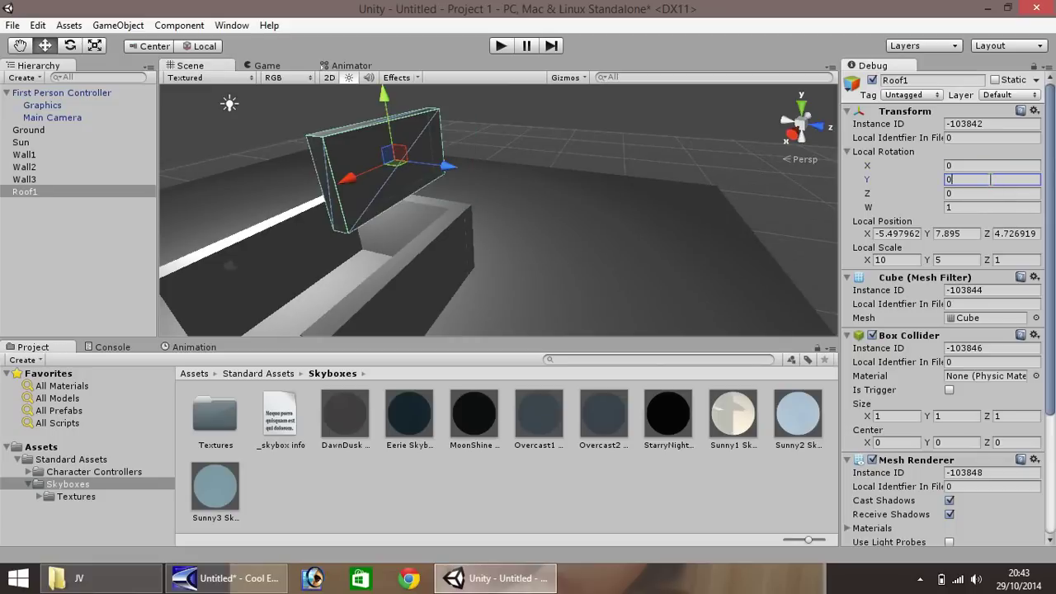
left_click(961, 165)
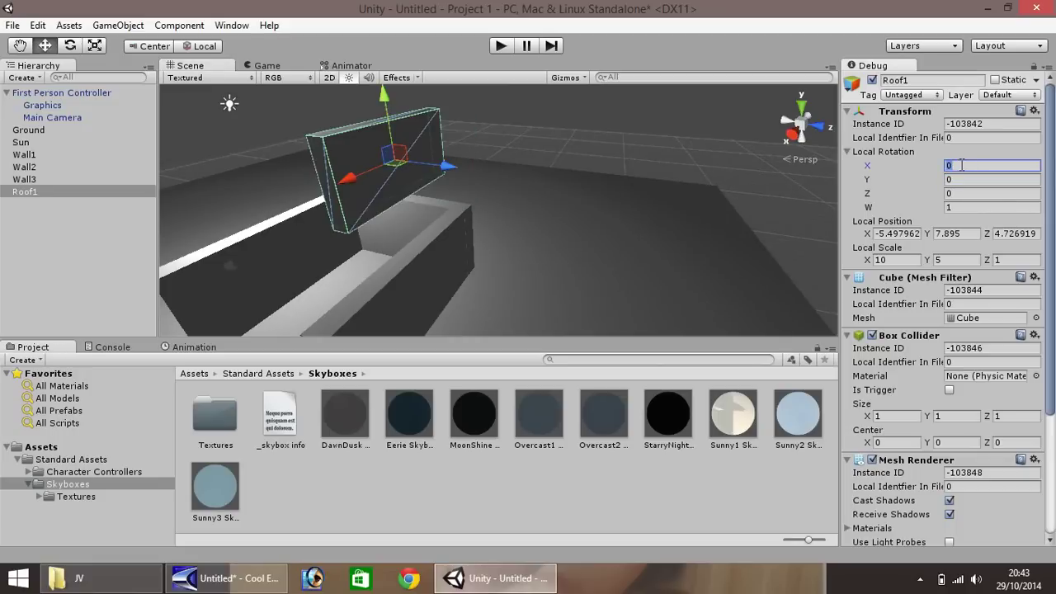
Step: Try to lay Roof1 flat across the walls with local rotation Y 1 and X values such as 1 and 0.7
left_click(962, 179)
type("1")
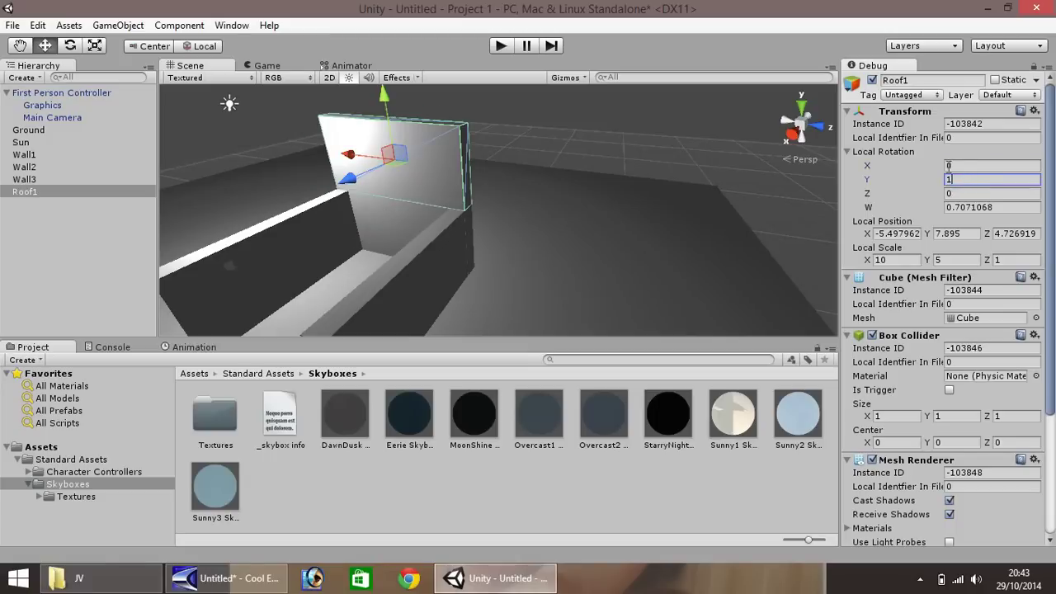
left_click(960, 166)
type("1")
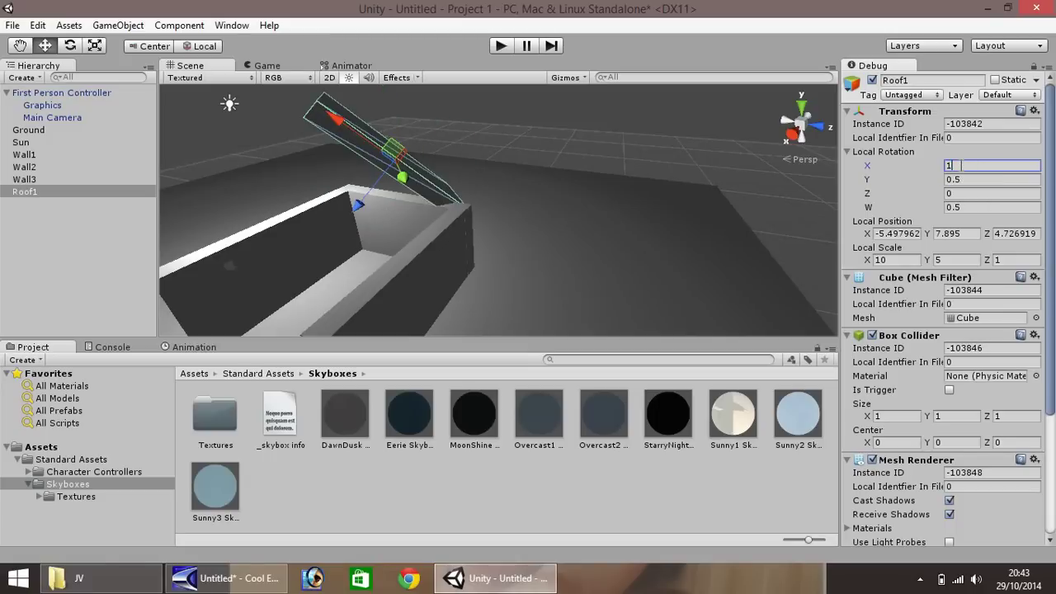
key("BackSpace")
type("0.7")
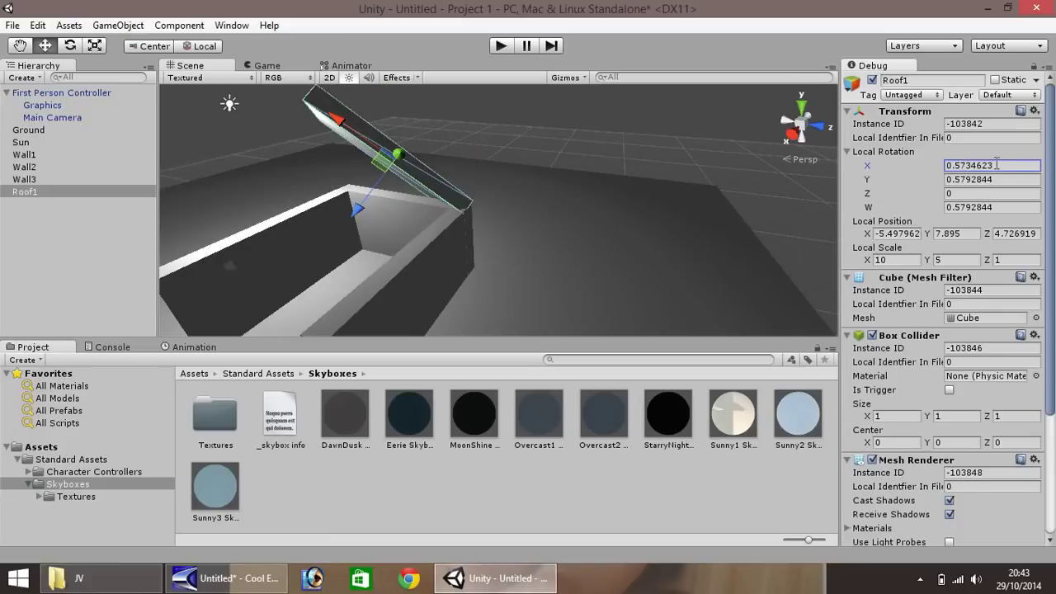
left_click(995, 165)
type("253766")
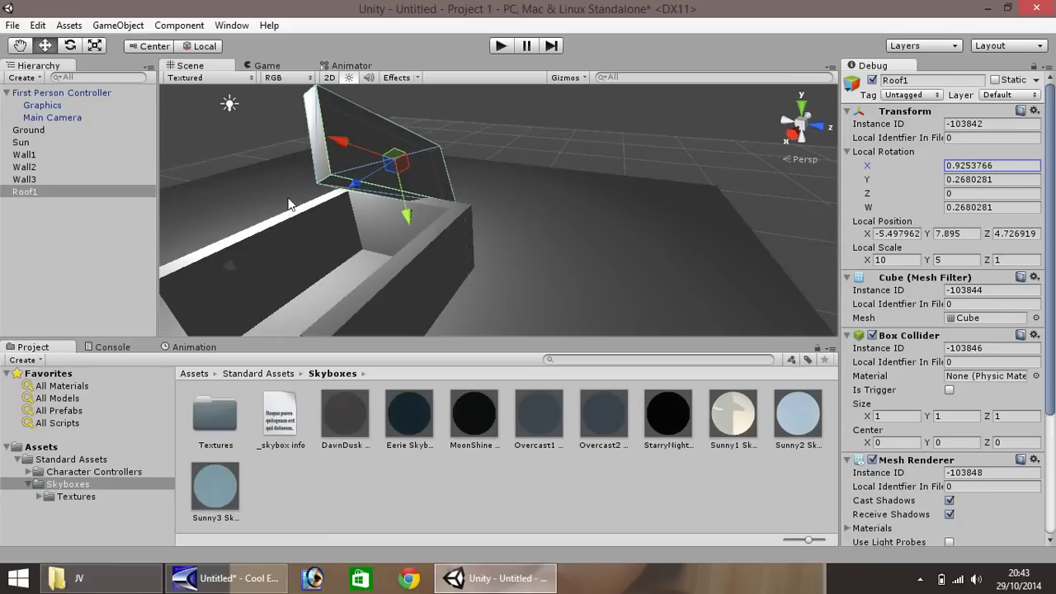
Step: Delete Roof1 and replace it with a duplicate of Wall2 renamed Roof1
right_click(33, 191)
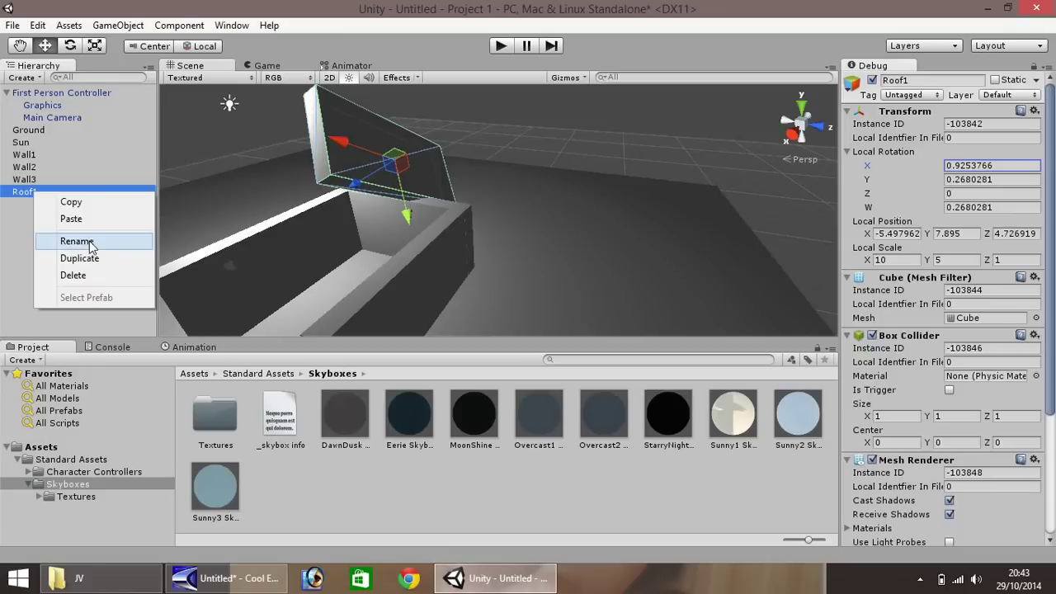
left_click(91, 276)
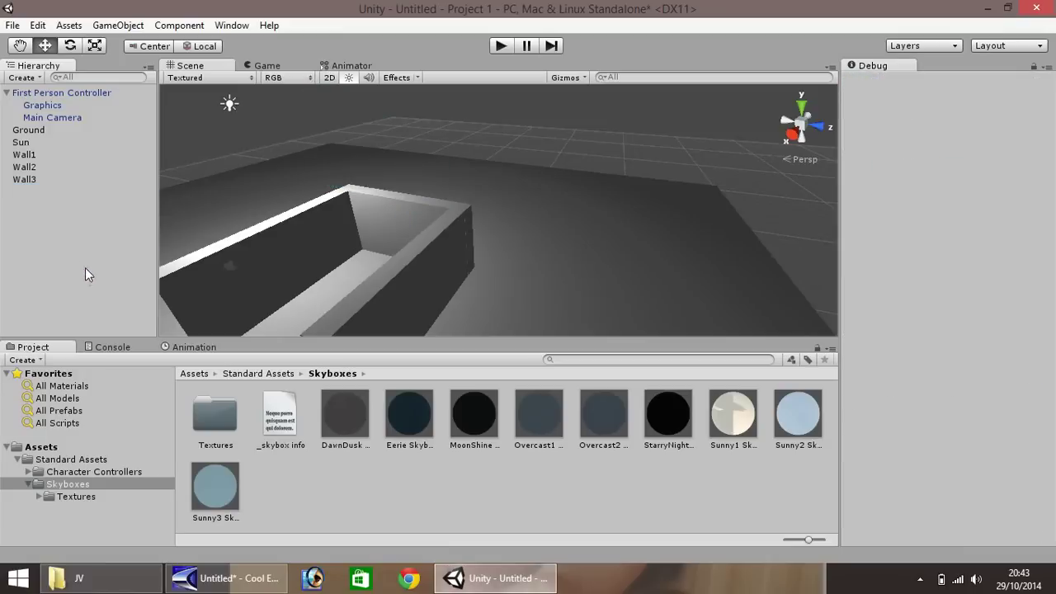
left_click(422, 288)
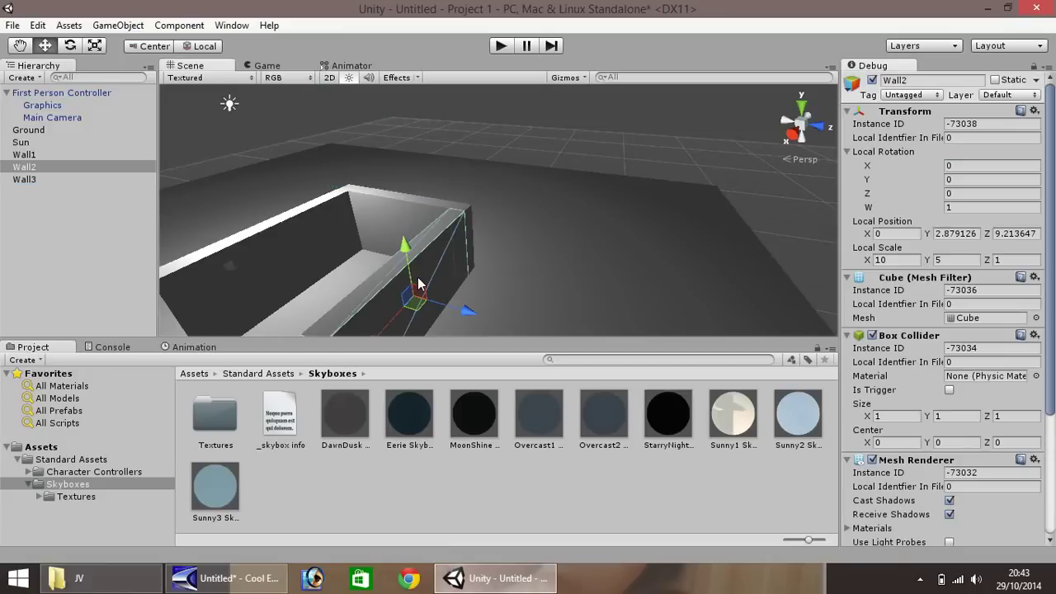
key("ctrl+d")
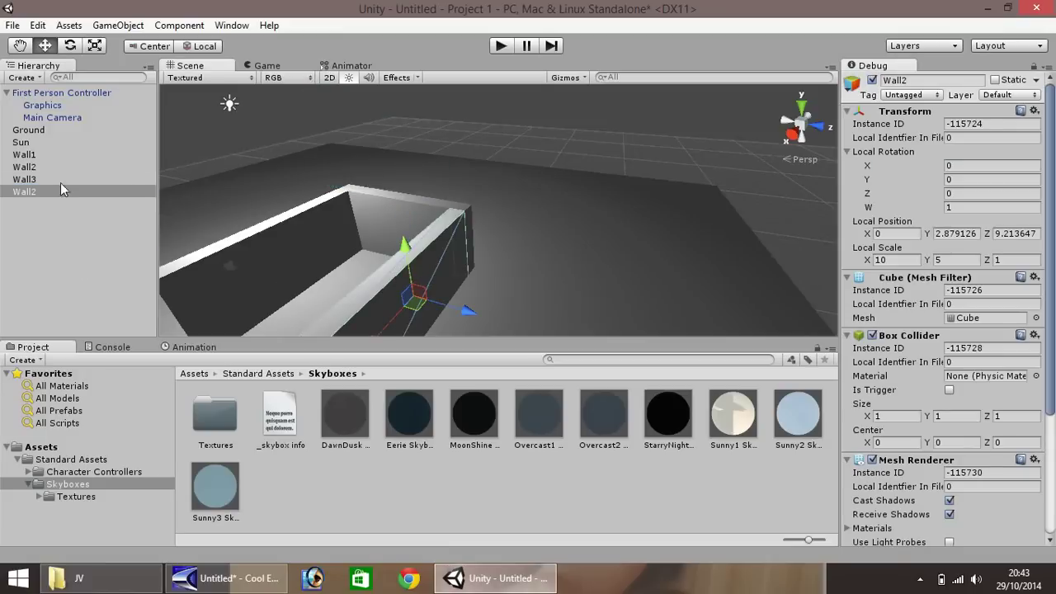
right_click(27, 192)
left_click(82, 241)
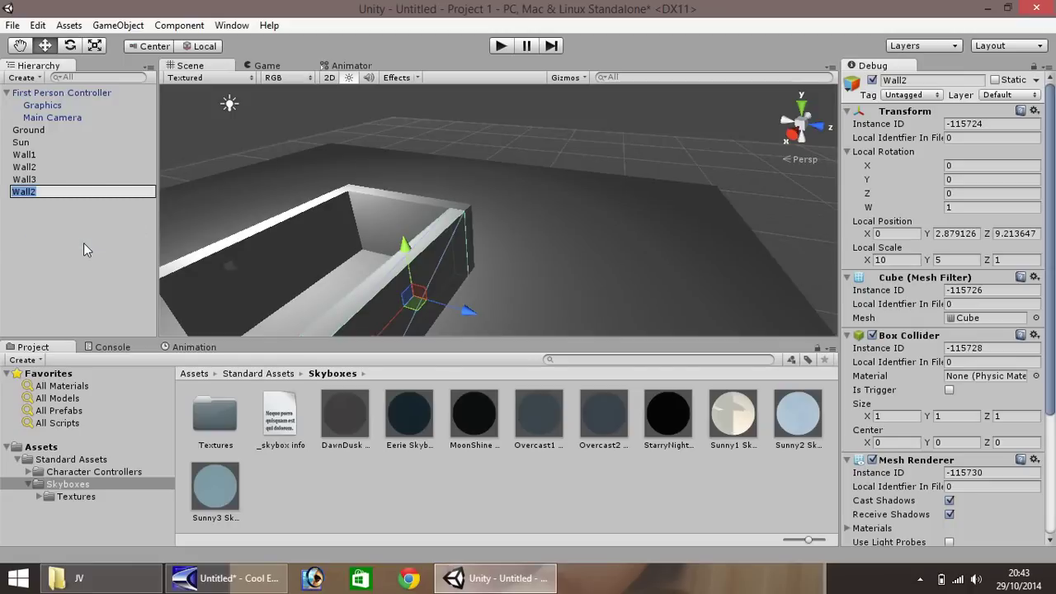
type("Roof1")
key("Return")
Step: Raise the new Roof1 to about Y 8.02 and lay it flat by setting its local rotation X to 1
left_click_drag(404, 253, 373, 177)
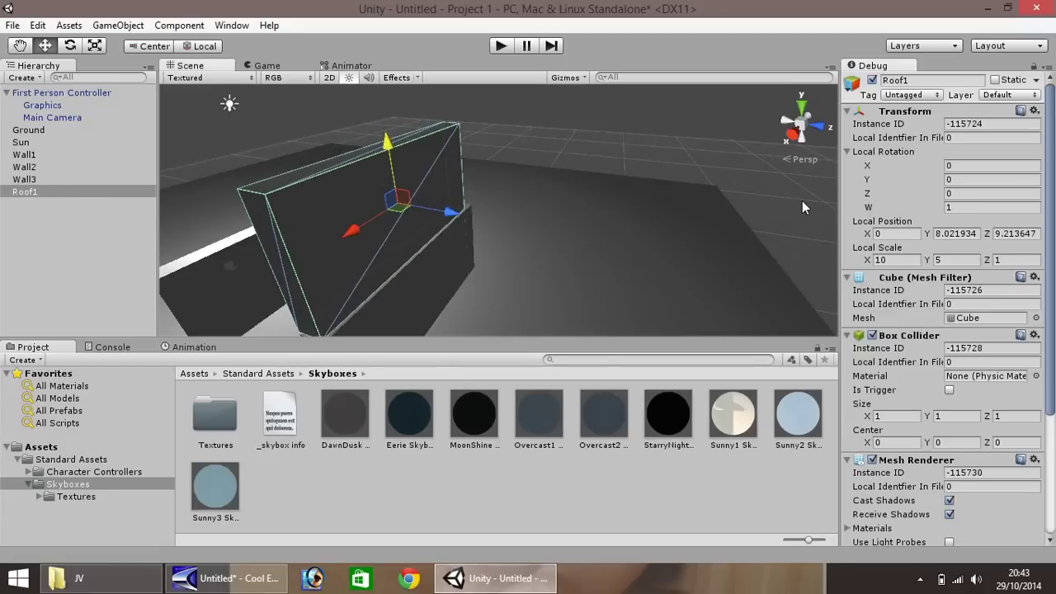
left_click(969, 179)
type("1")
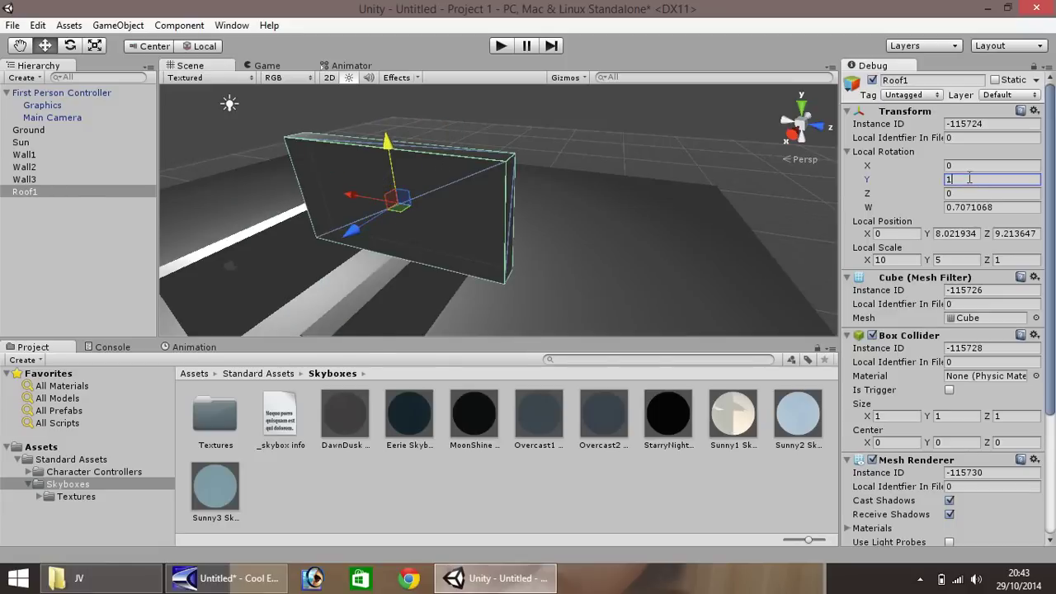
key("BackSpace")
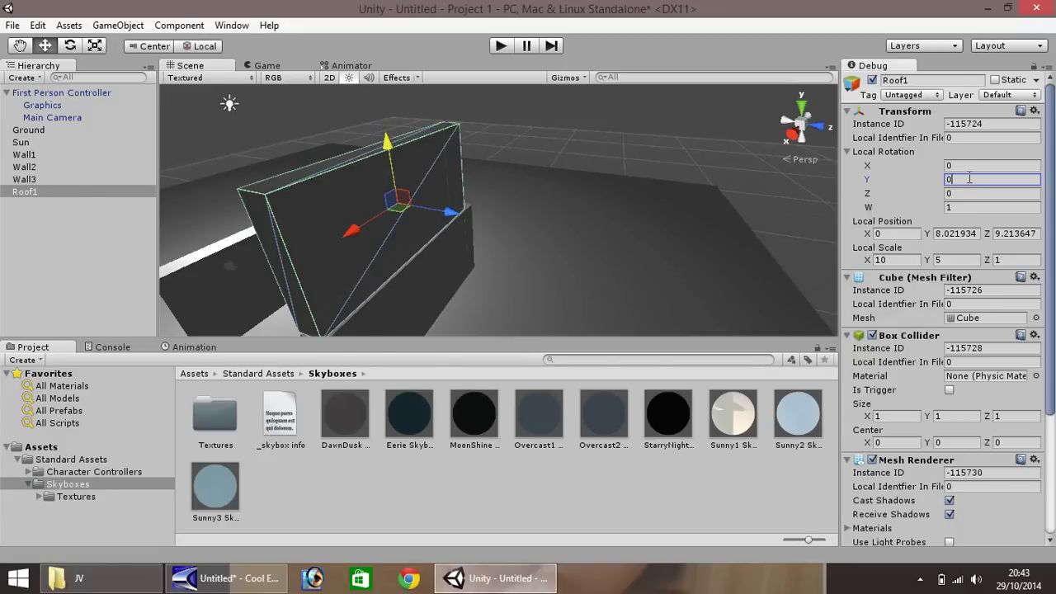
left_click(961, 165)
type("1")
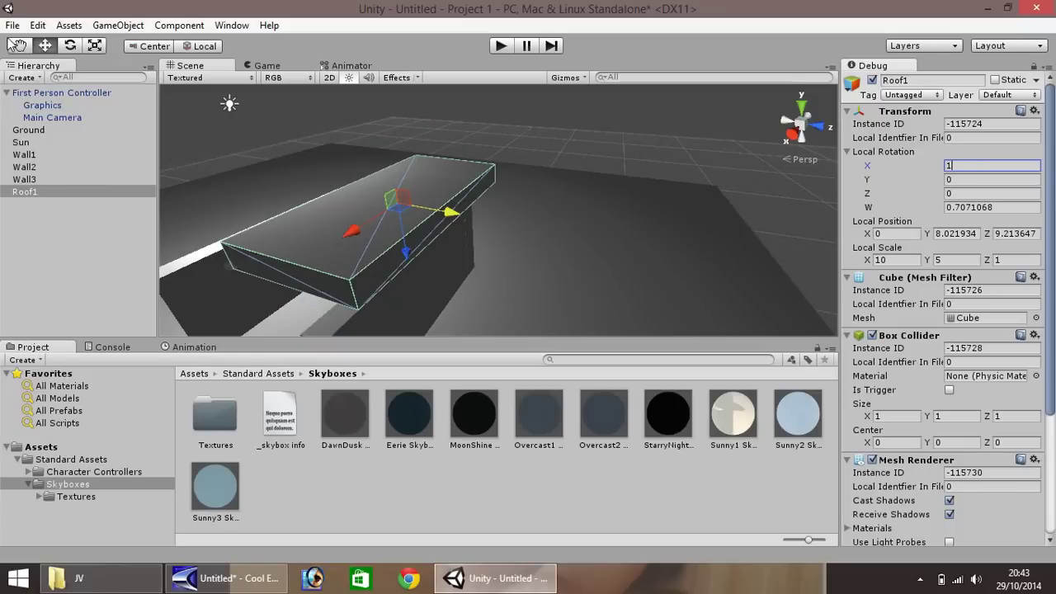
Step: Lower Roof1 onto the wall tops at about Y 4.85 and move it between the side walls to about Z 3.18
left_click(20, 45)
left_click_drag(226, 187, 405, 184, "alt")
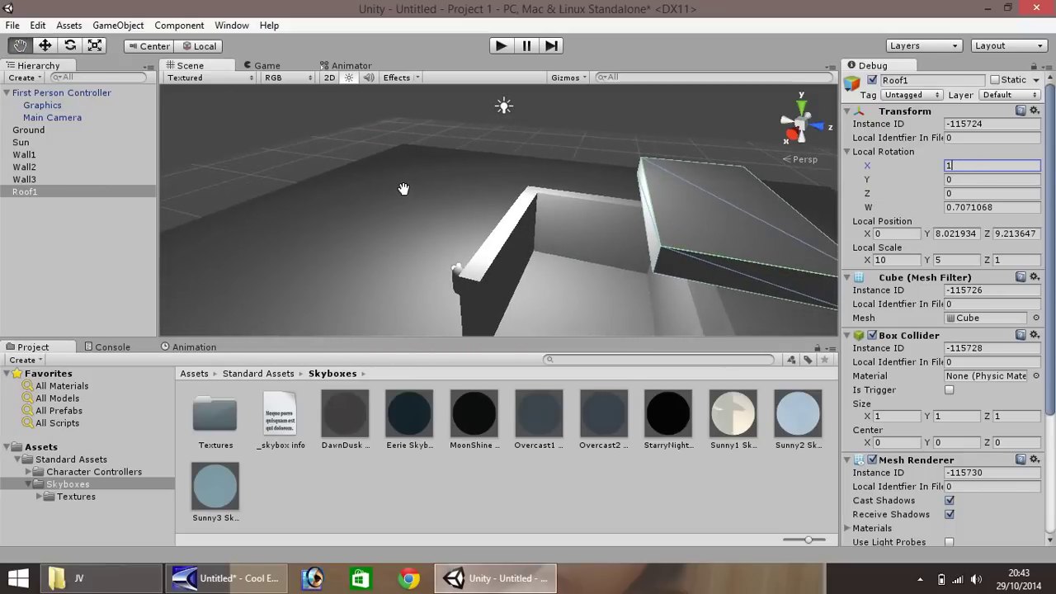
left_click(45, 45)
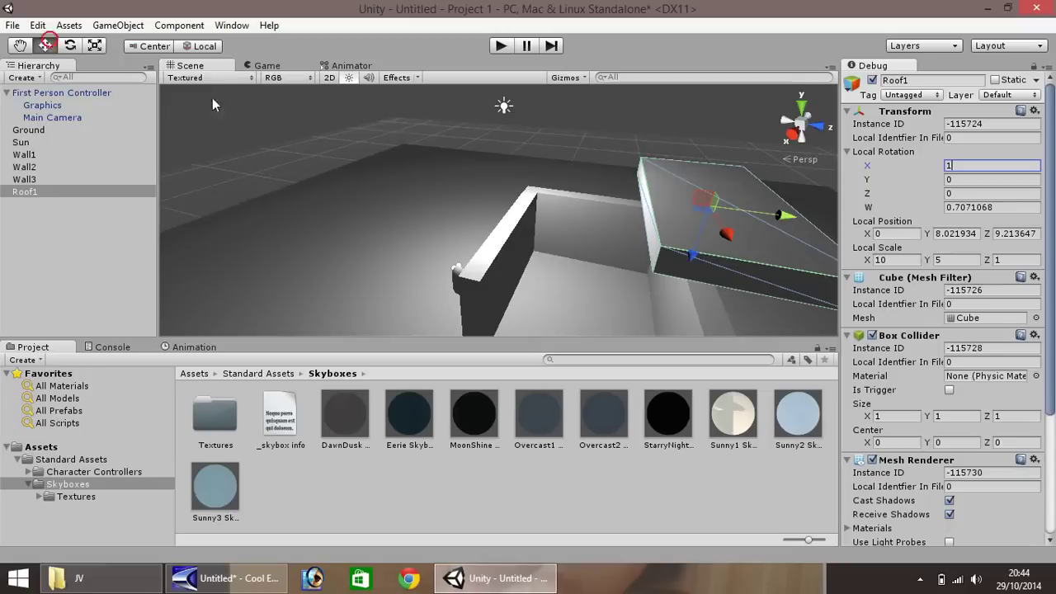
left_click_drag(706, 241, 697, 309)
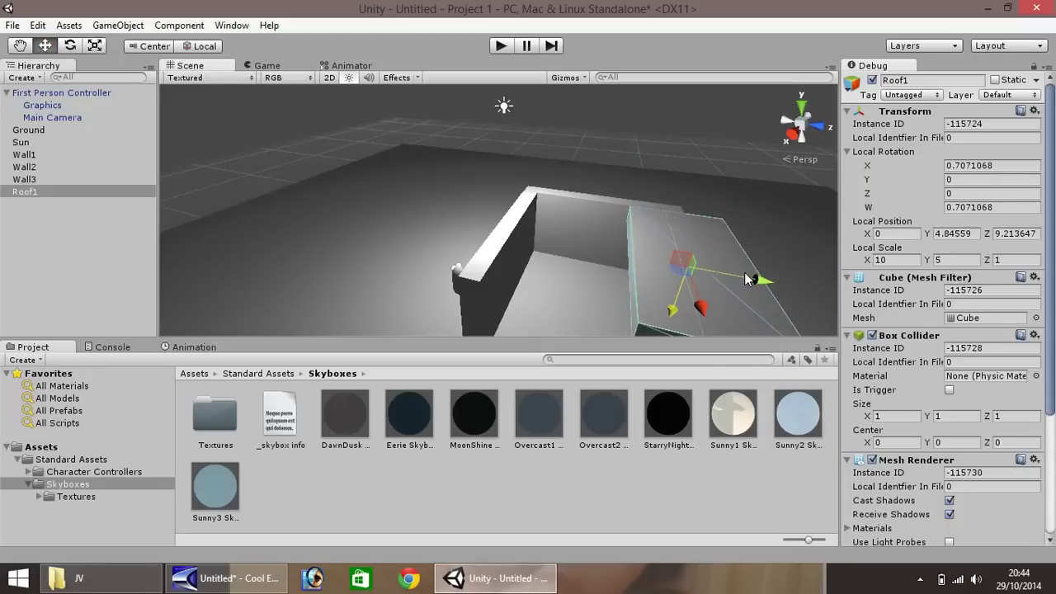
left_click_drag(742, 276, 591, 291)
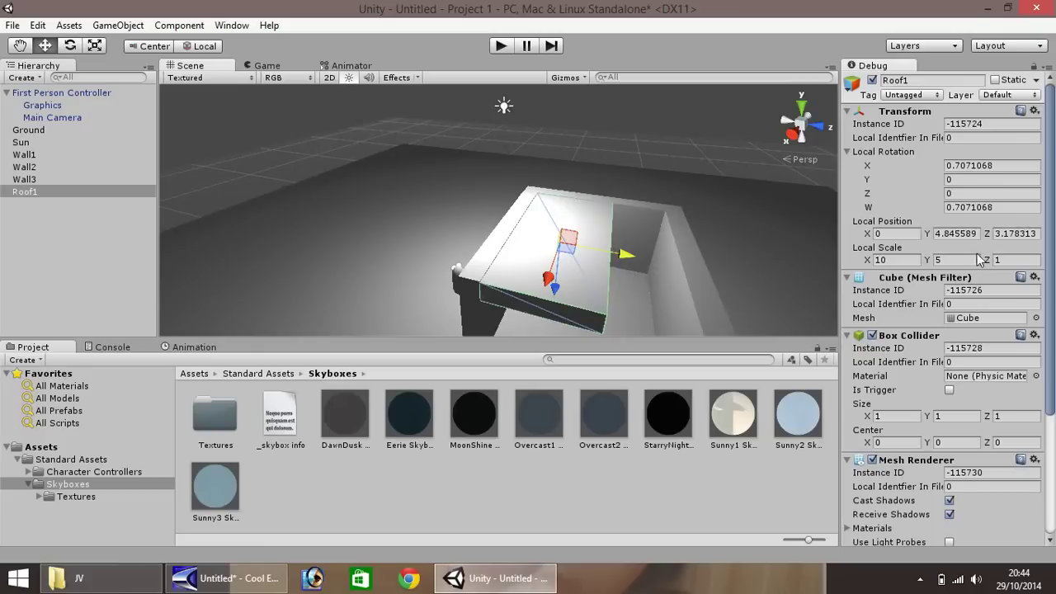
Step: Set Roof1's local scale Y to 9 and move it to about Z 4.69 to cover the gap between the side walls
left_click(893, 259)
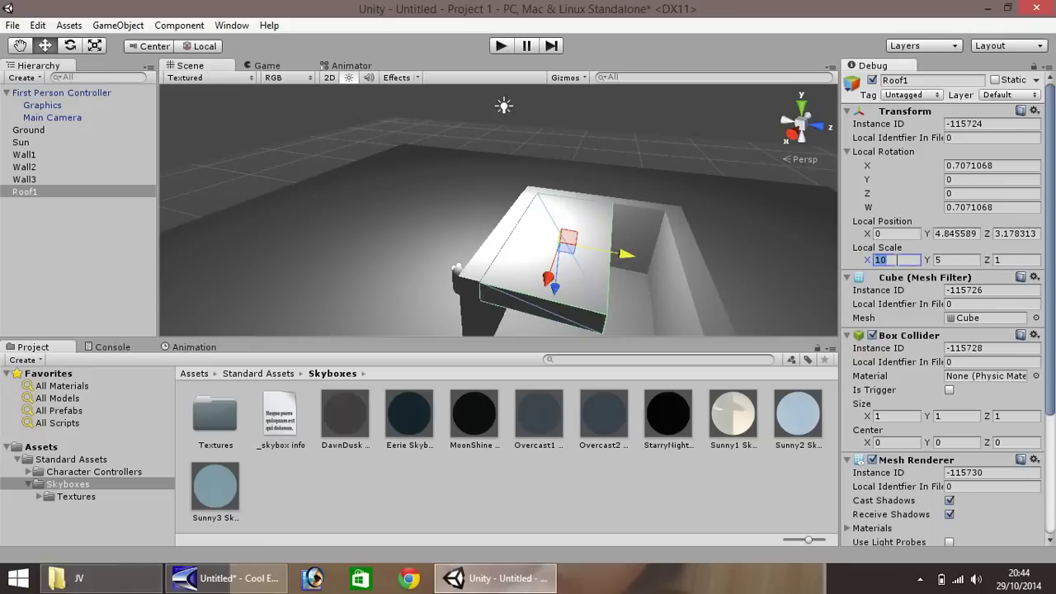
left_click(958, 260)
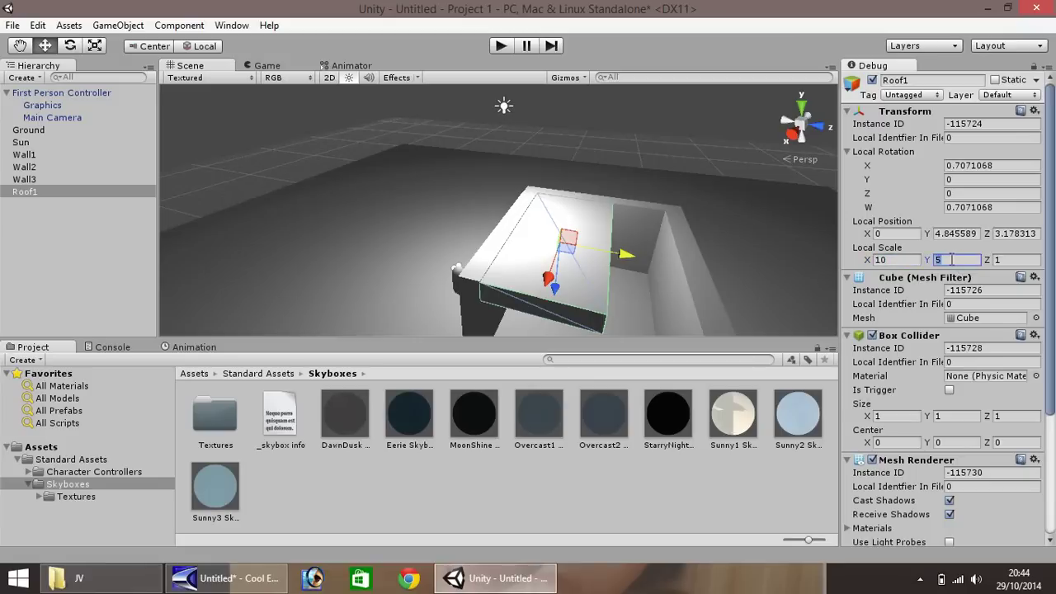
type("8")
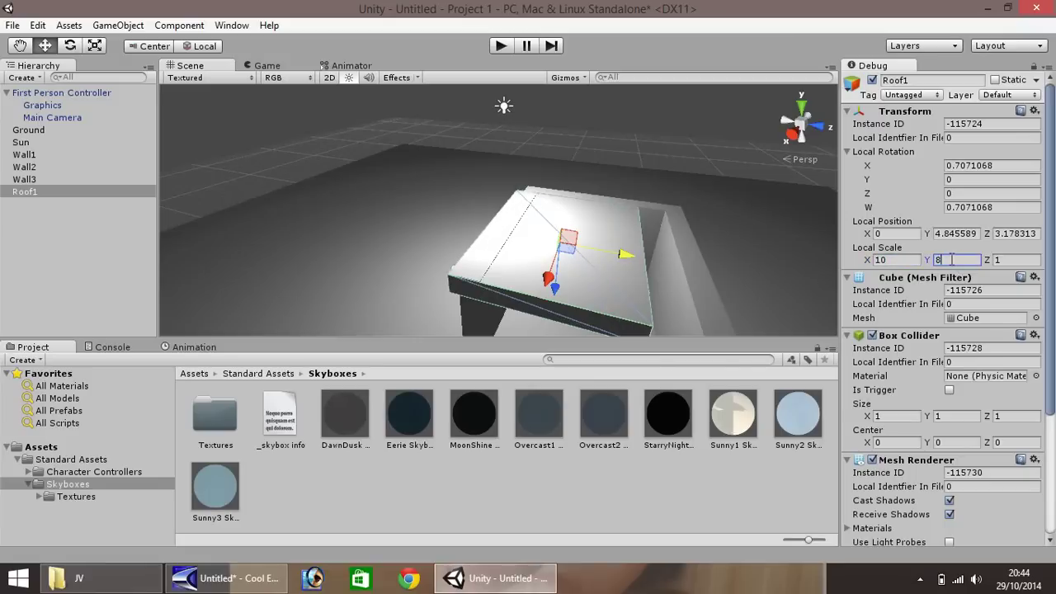
key("BackSpace")
type("9")
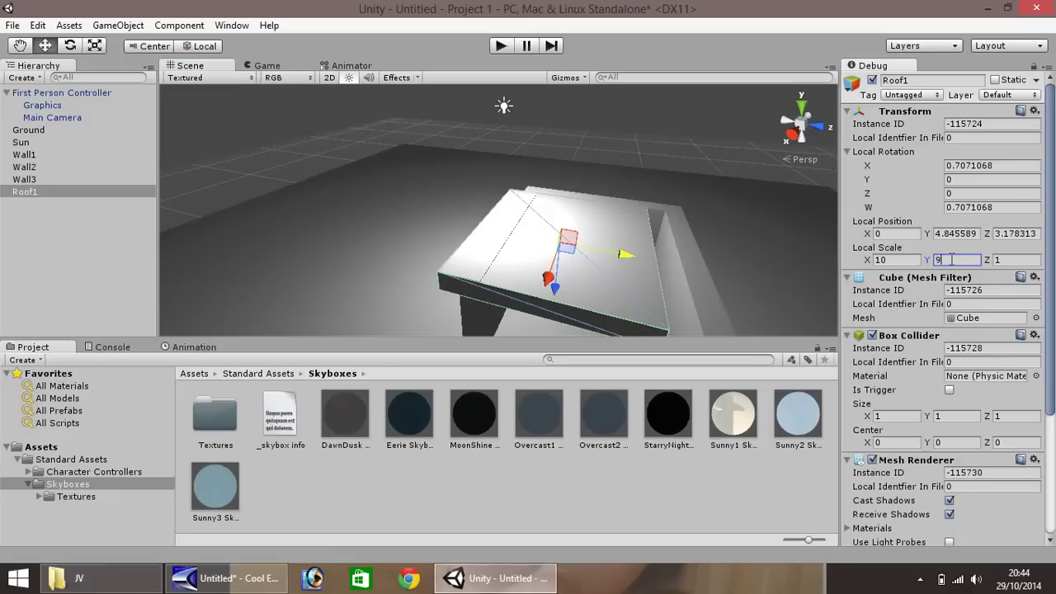
mouse_move(614, 258)
left_mouse_down()
mouse_move(648, 273)
mouse_move(636, 265)
mouse_move(623, 276)
left_mouse_up()
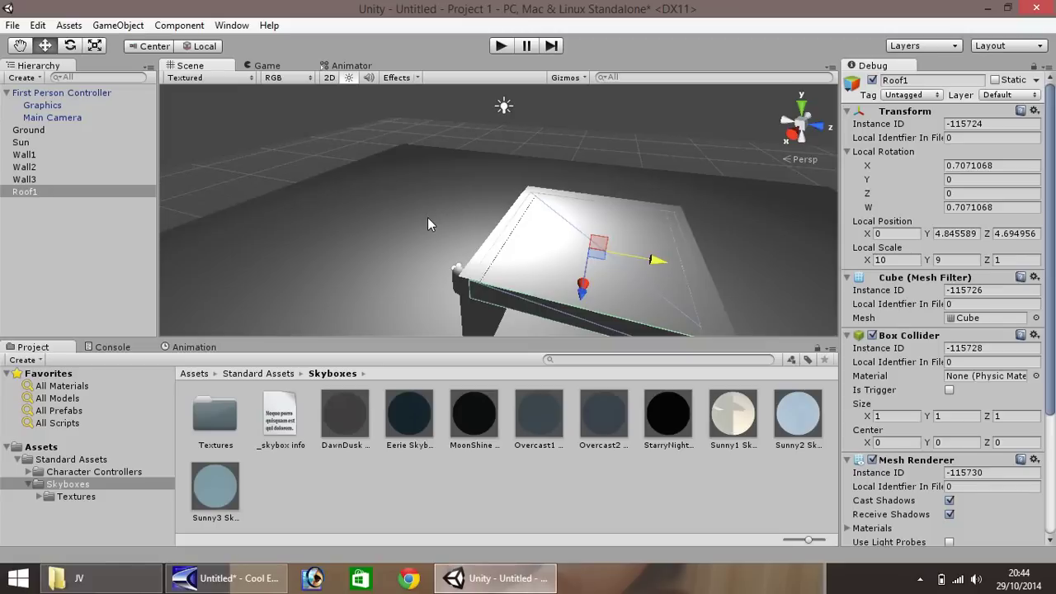
Step: Create a cube and place it beside the building at X 0, Y 1 and about Z 16.12
left_click(19, 47)
left_click_drag(364, 267, 276, 212)
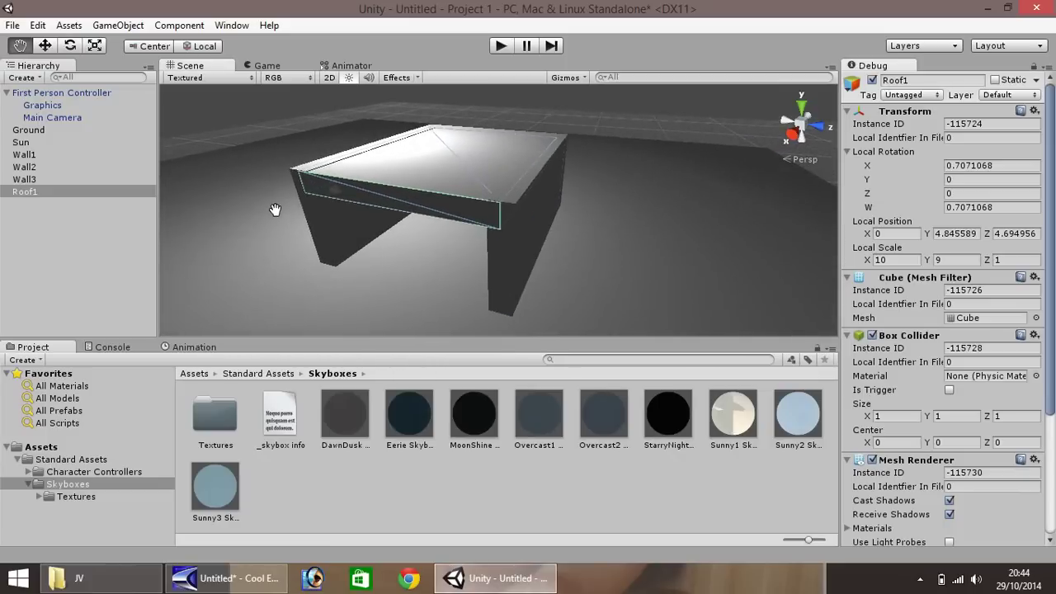
key("w")
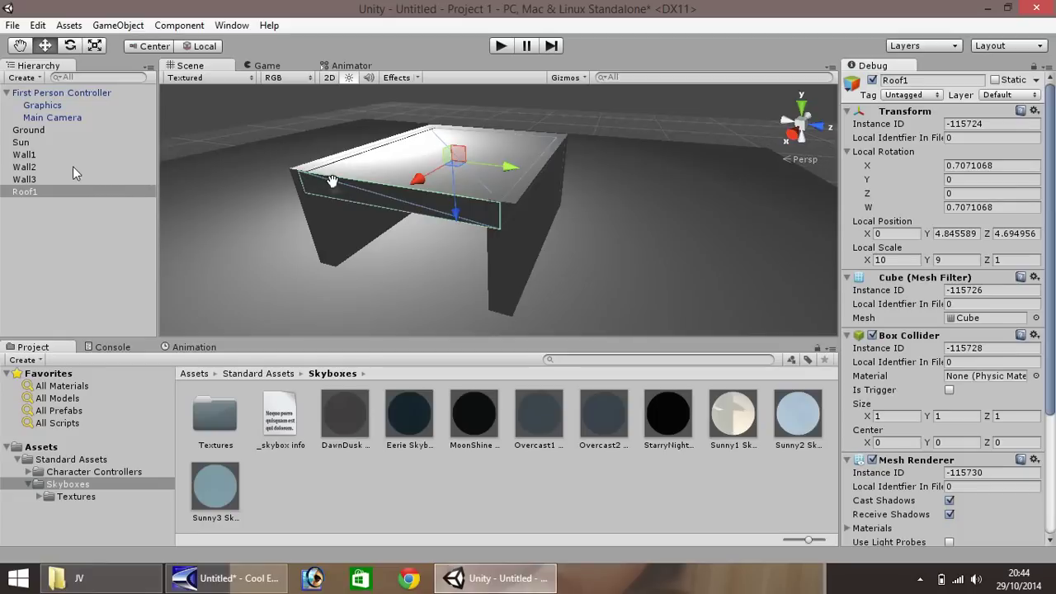
left_click(118, 25)
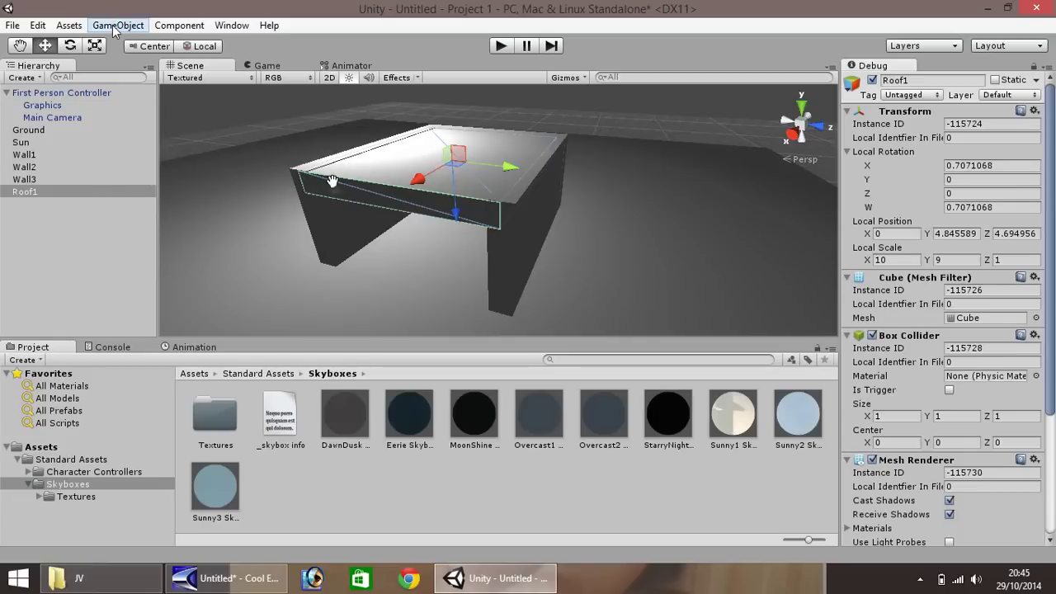
mouse_move(175, 79)
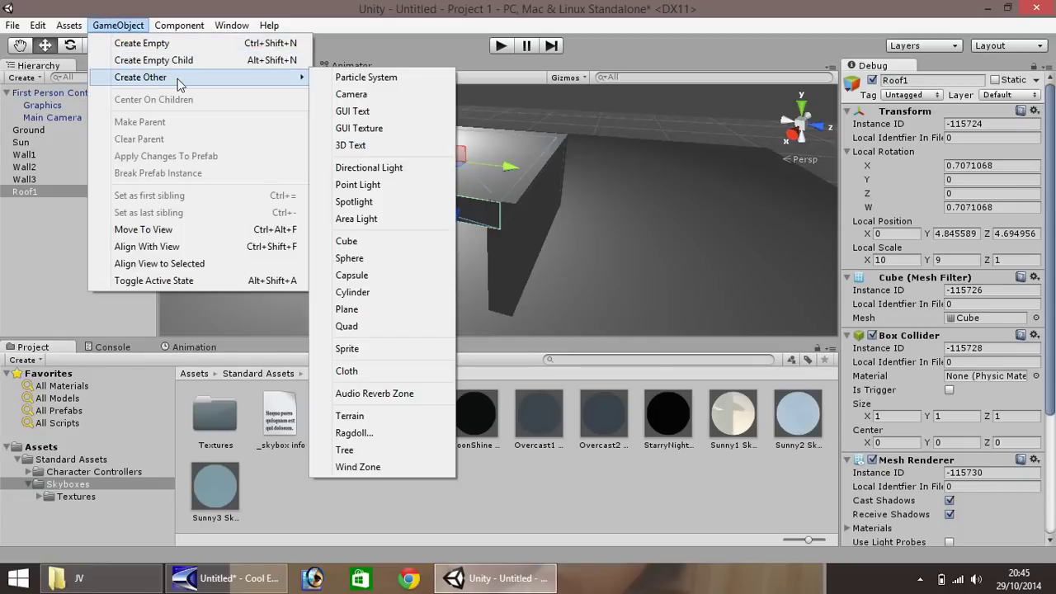
left_click(355, 243)
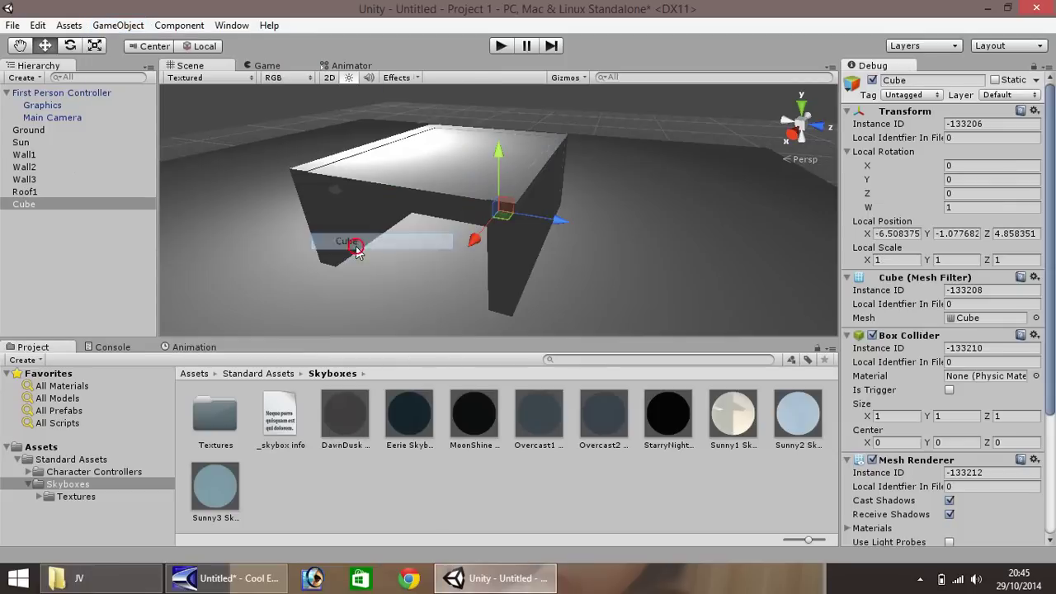
left_click_drag(538, 220, 664, 244)
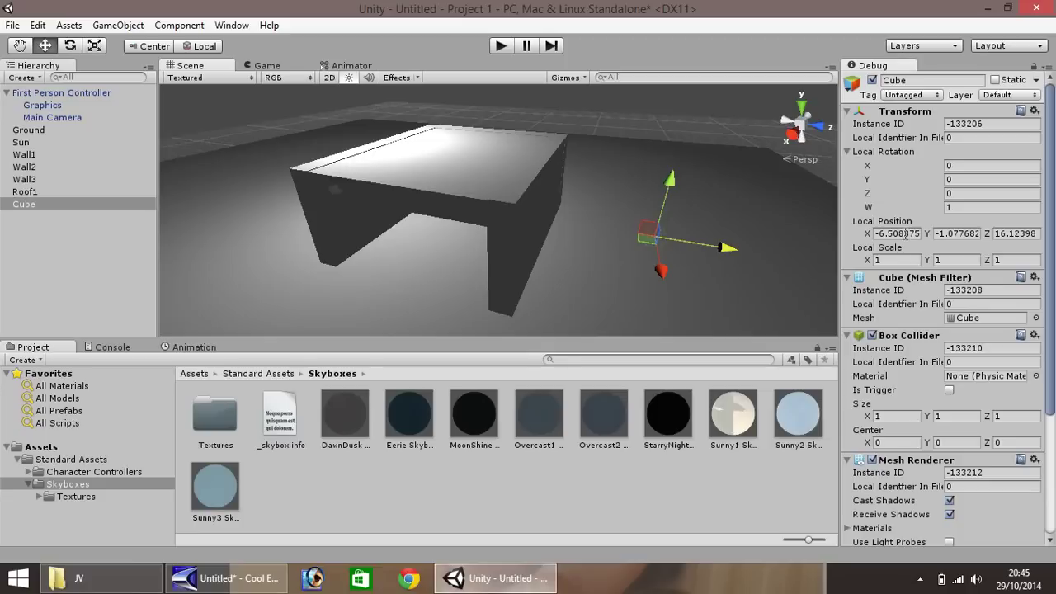
left_click(904, 234)
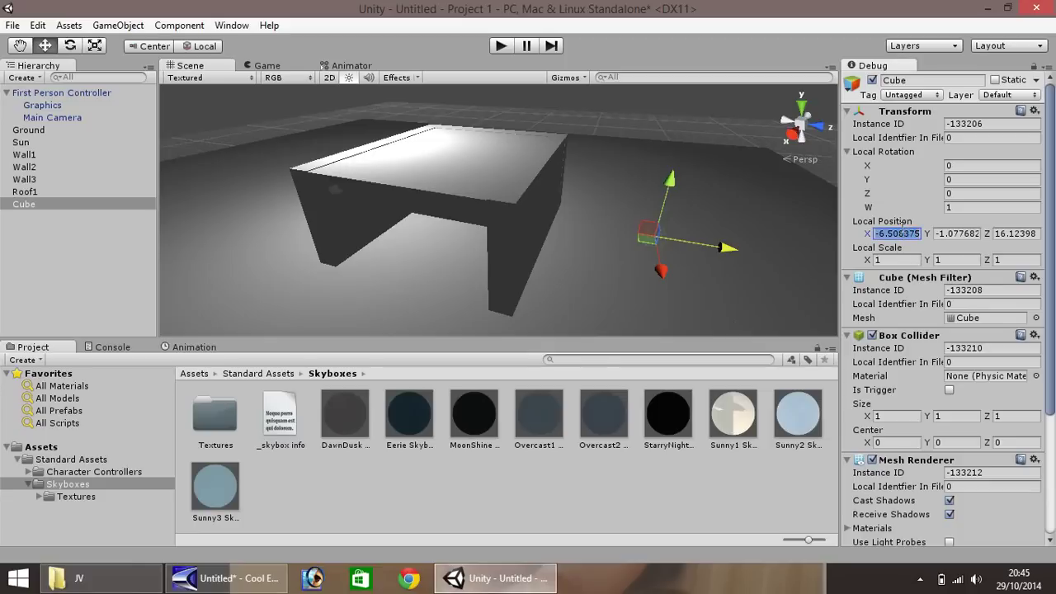
type("0")
left_click(957, 234)
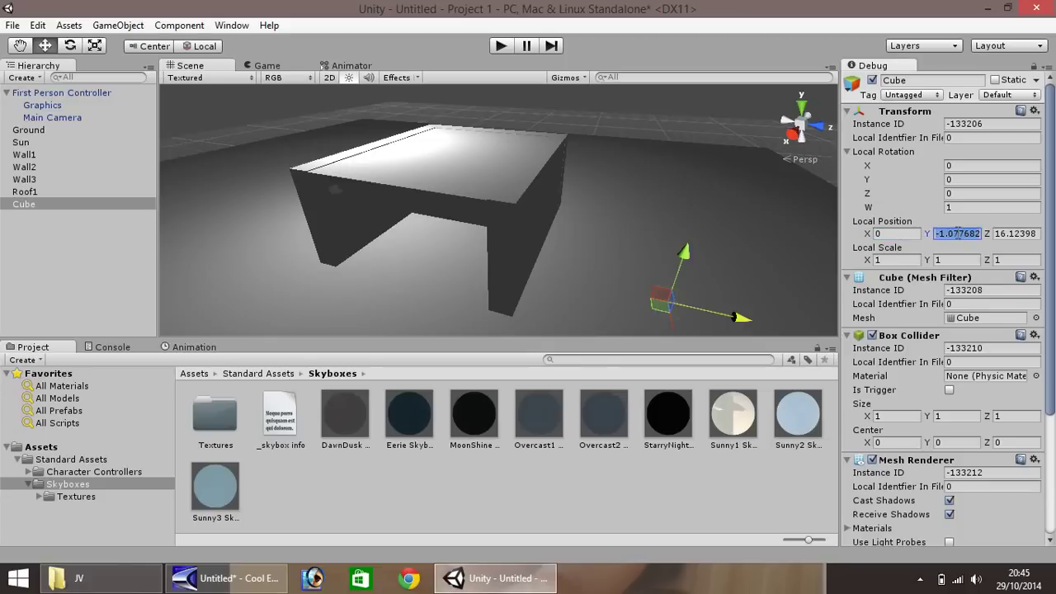
type("1")
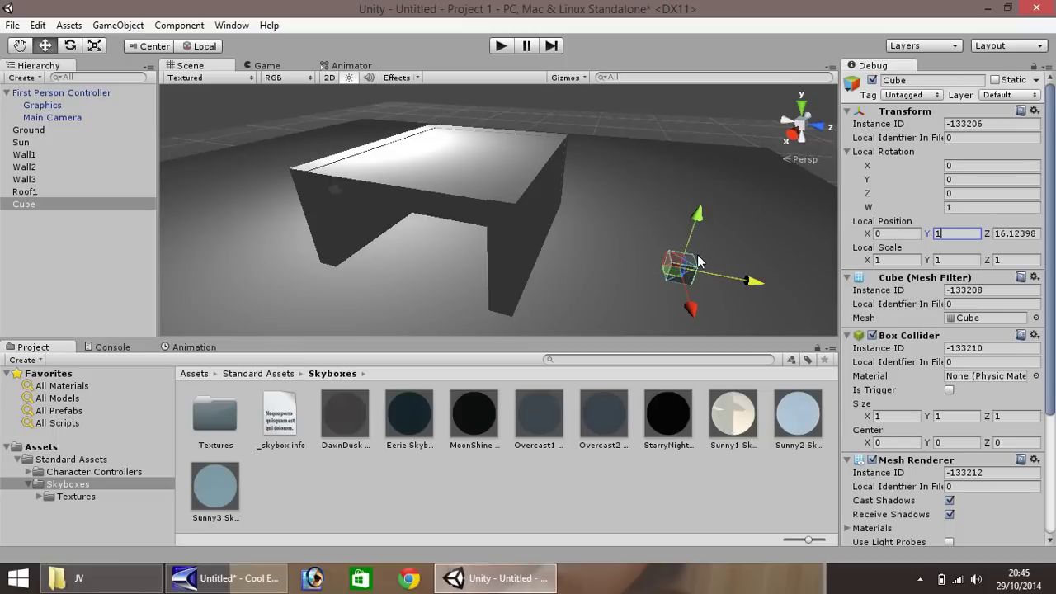
Step: Set the new cube's local scale to 2 in X and 4 in Z
left_click(899, 259)
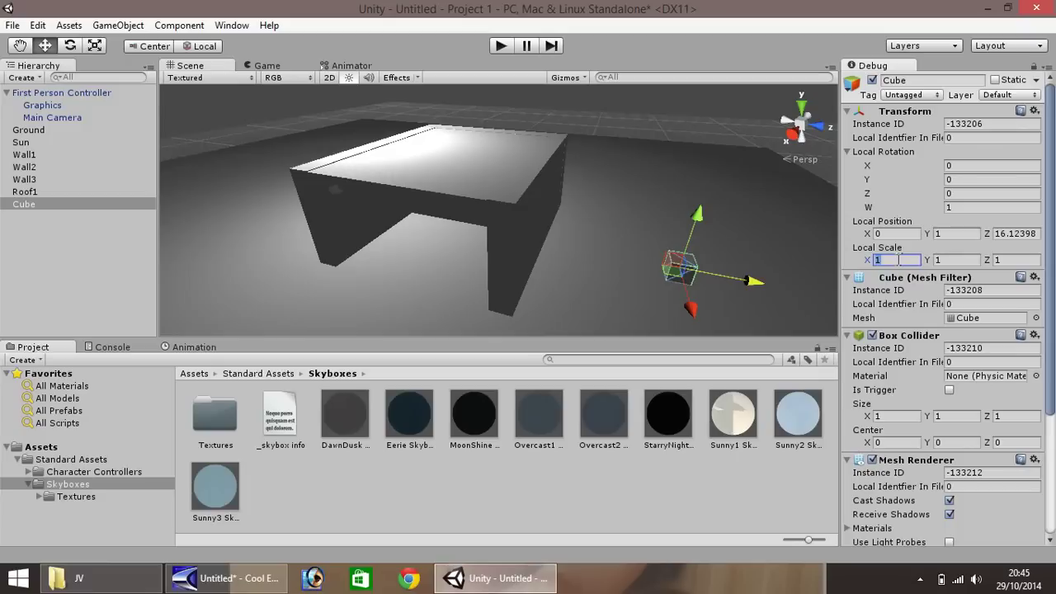
type("2")
left_click(990, 258)
type("2")
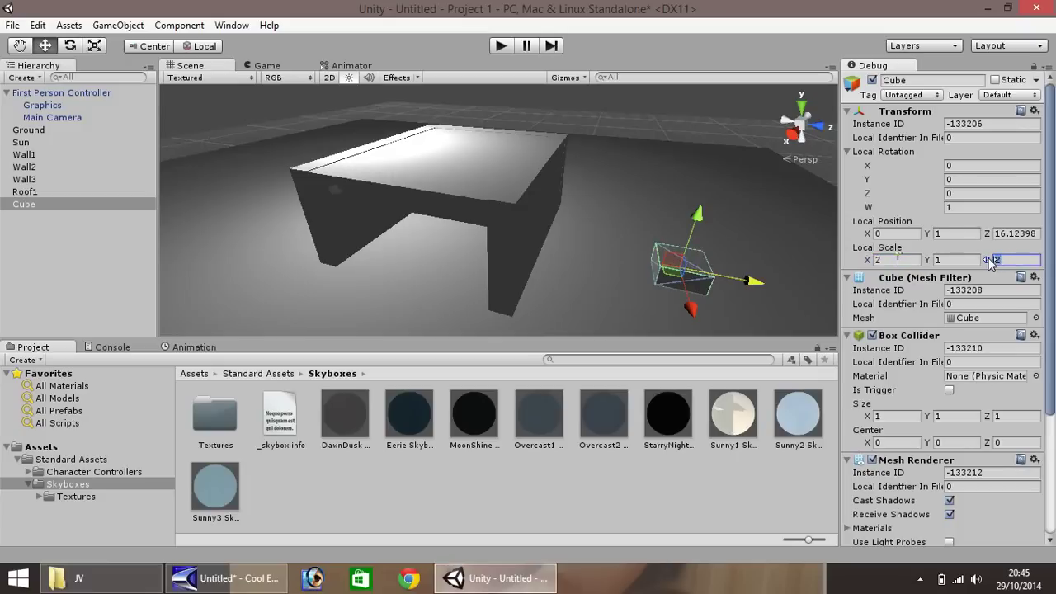
type("4")
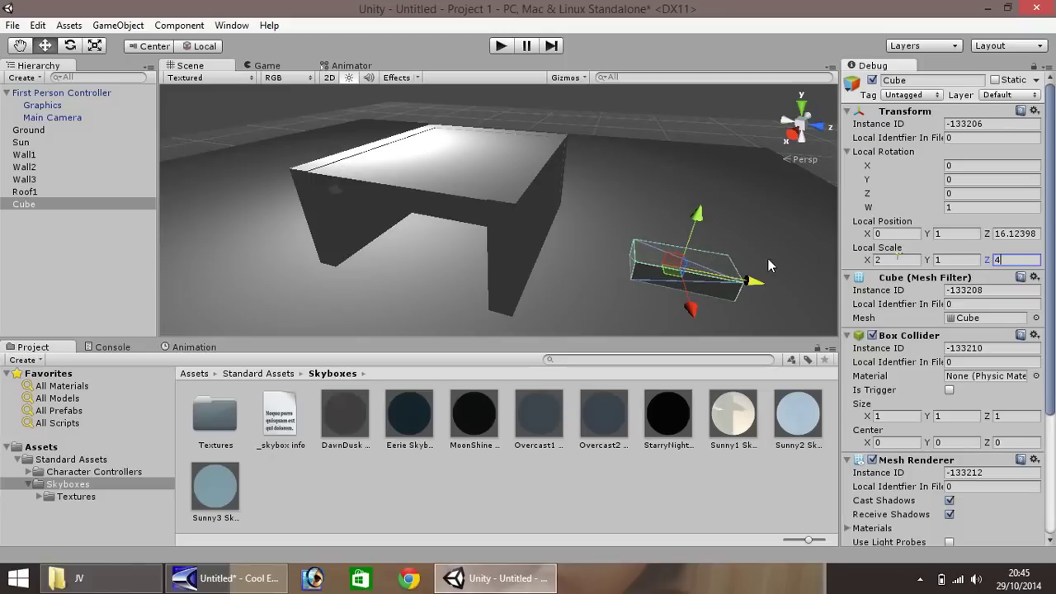
left_click(771, 239)
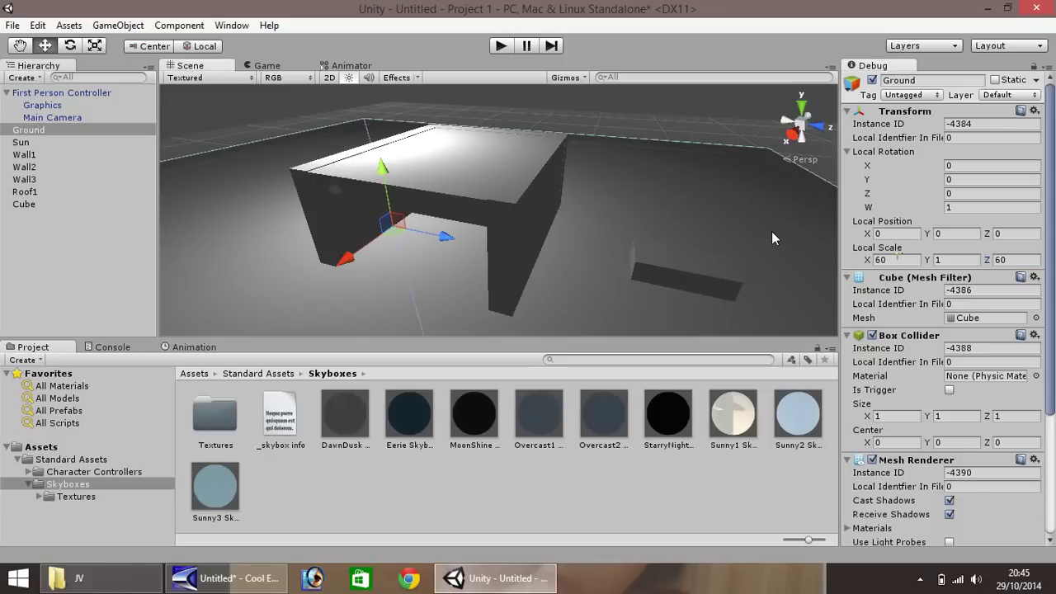
Step: Rename the stretched cube beside the building as Step1
left_click(671, 280)
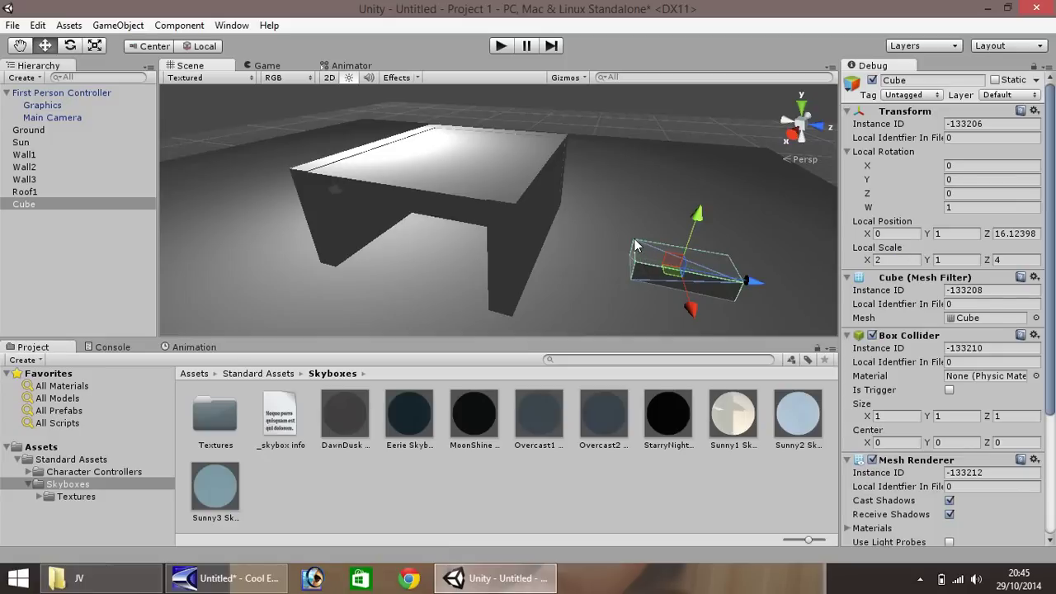
right_click(39, 206)
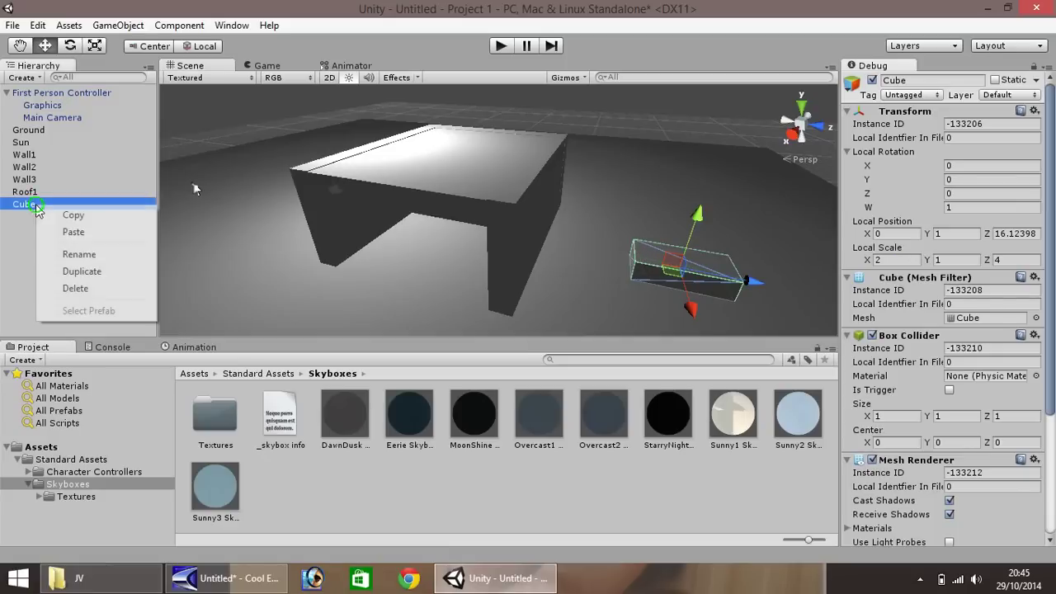
left_click(83, 254)
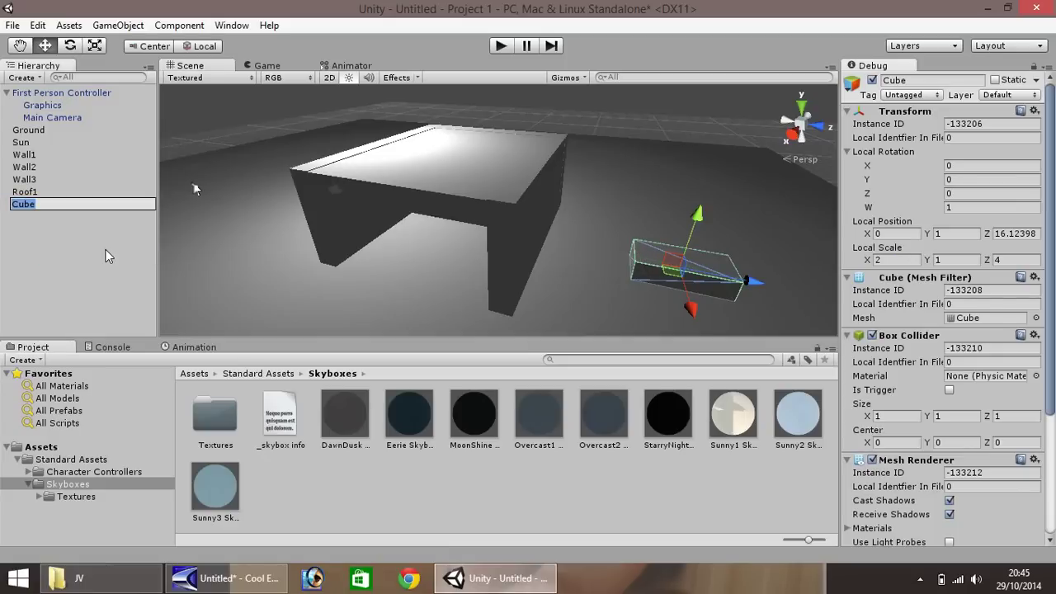
type("Step1")
key("Return")
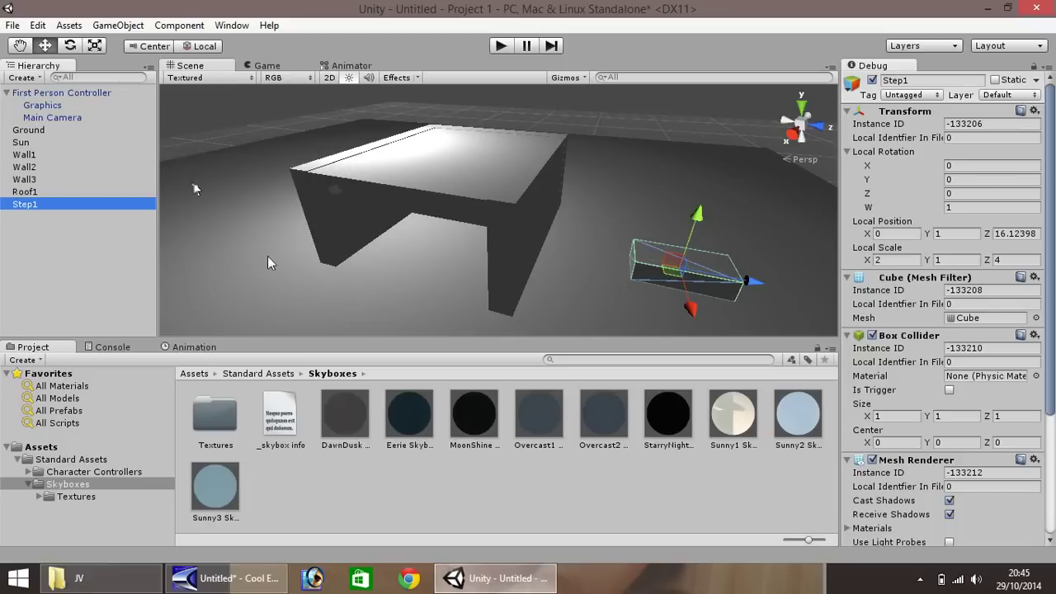
Step: Duplicate Step1 and rename the copy as Step2
right_click(195, 189)
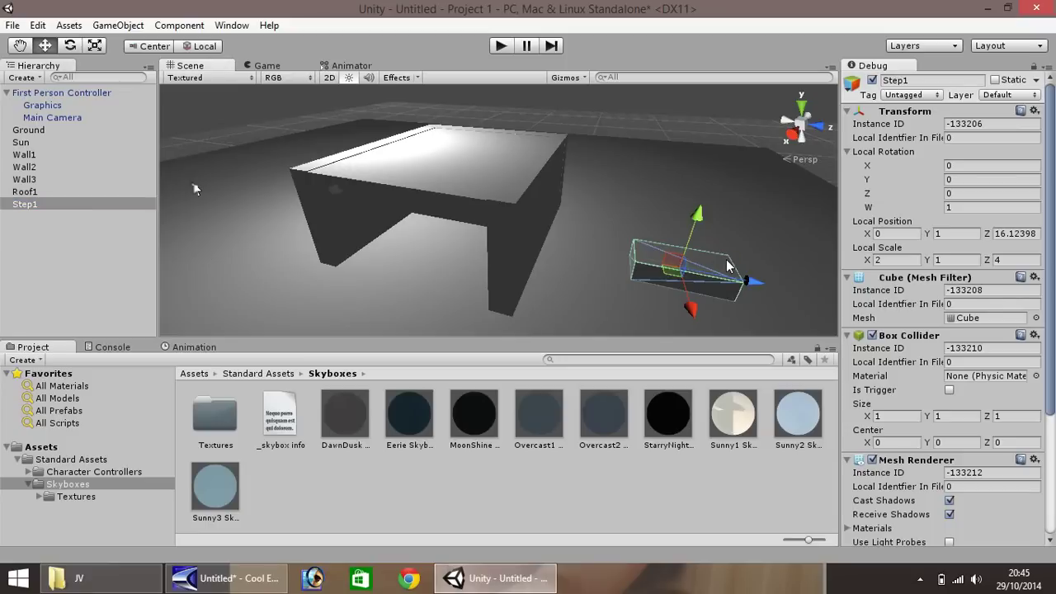
key("ctrl+d")
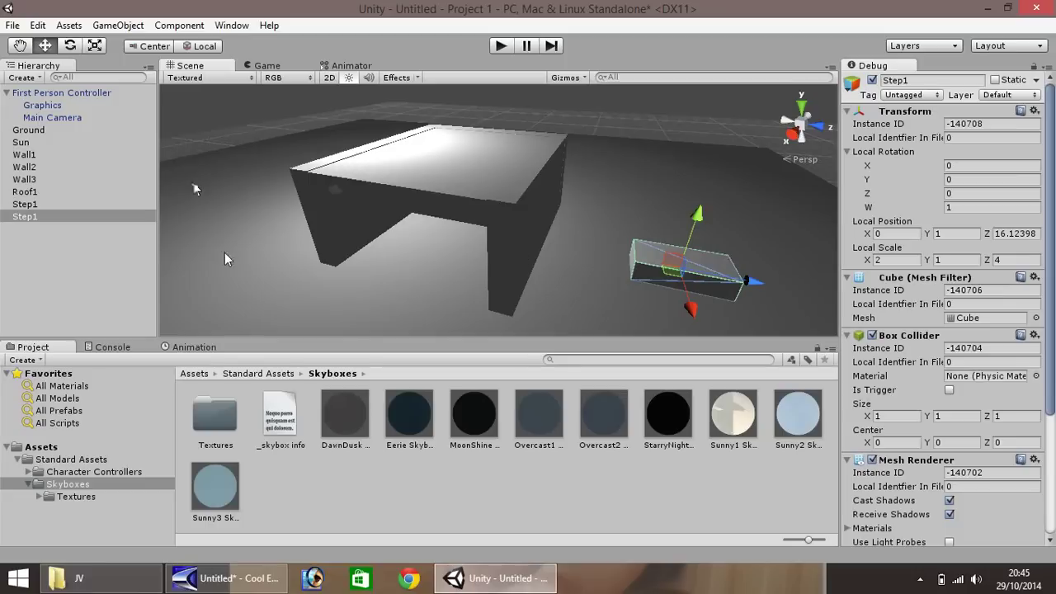
right_click(30, 224)
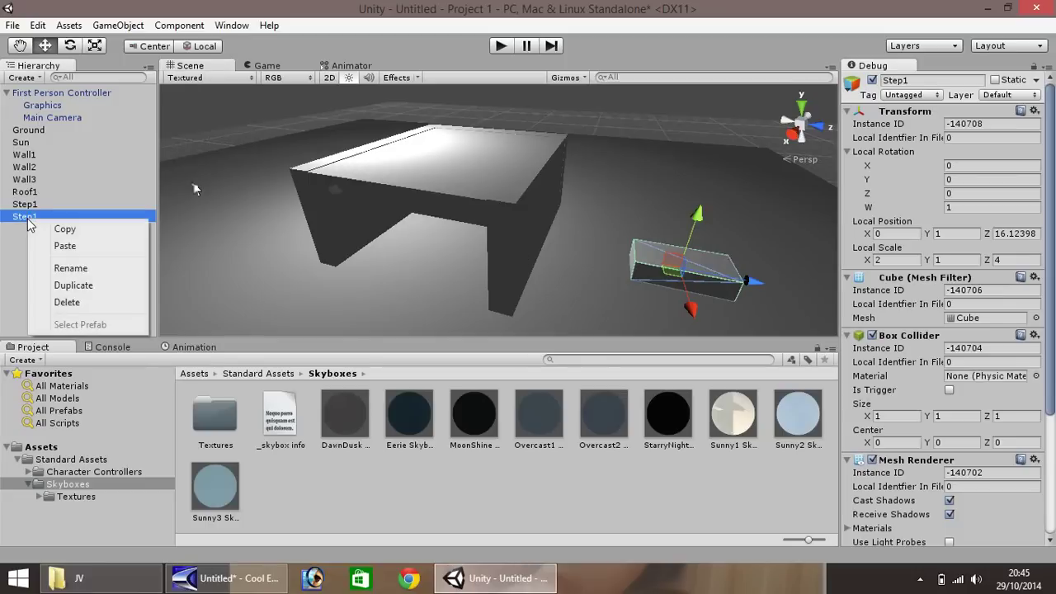
left_click(107, 269)
type("Step2")
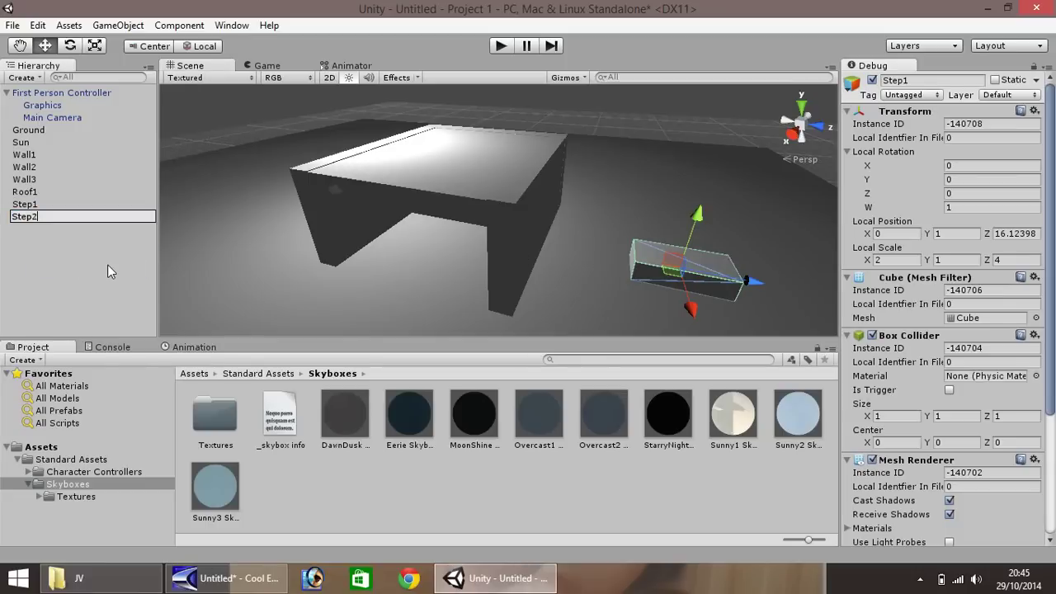
key("Return")
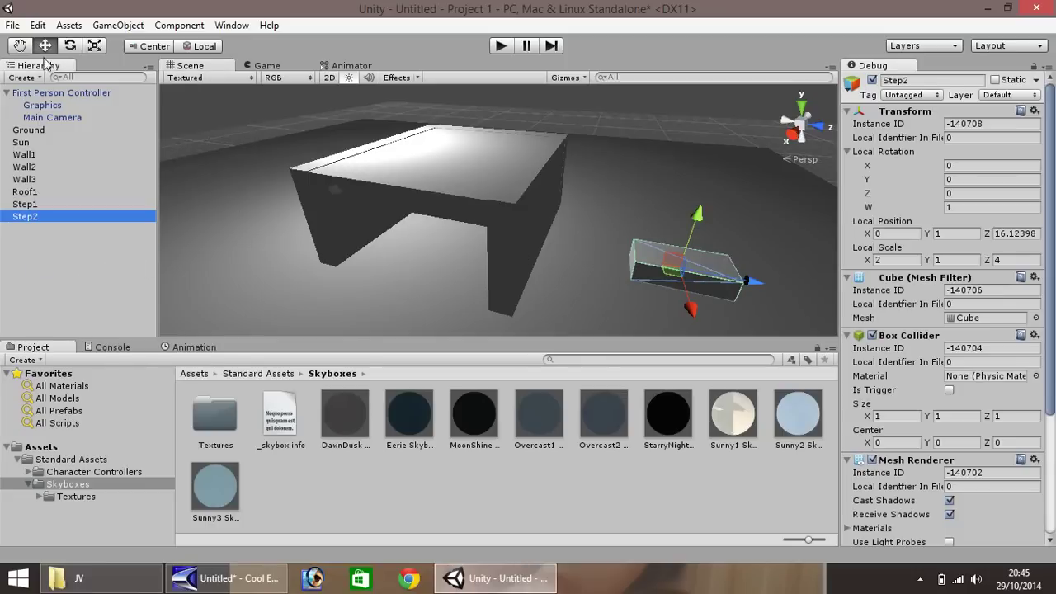
Step: Move Step2 along the X axis to about X -1.93 so it sits directly against Step1
left_click(20, 46)
left_click_drag(761, 217, 569, 198)
scroll(467, 203, "up", 5)
scroll(462, 197, "down", 3)
key("w")
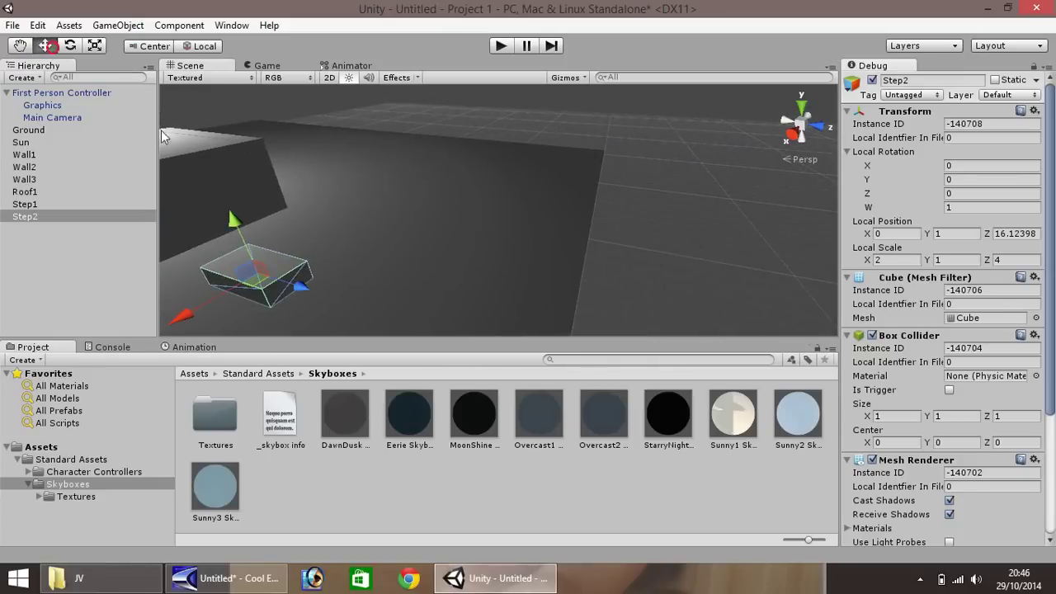
left_click_drag(330, 198, 289, 213, "alt")
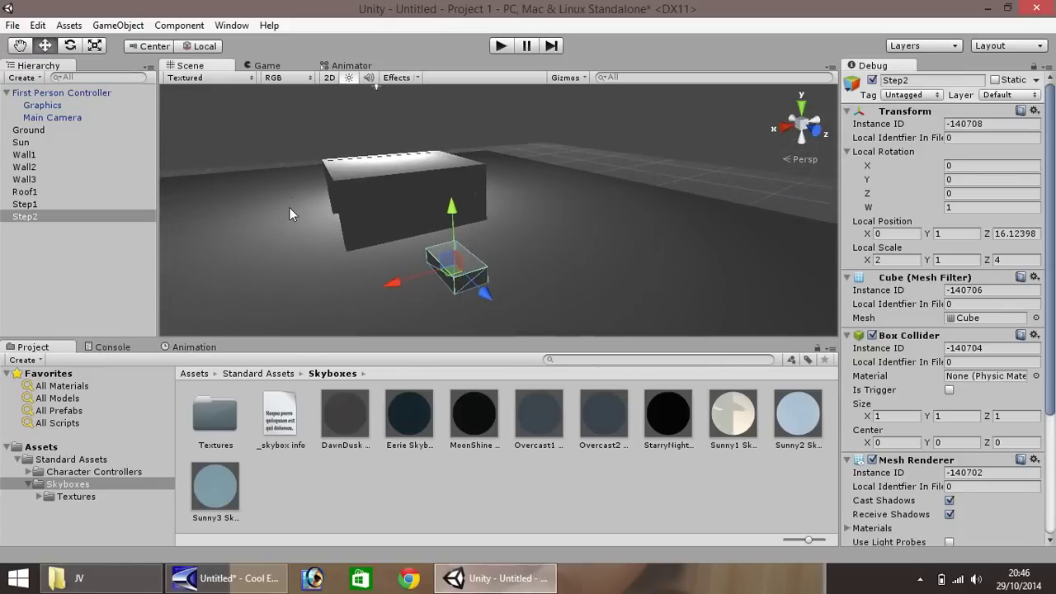
left_click_drag(412, 276, 446, 281)
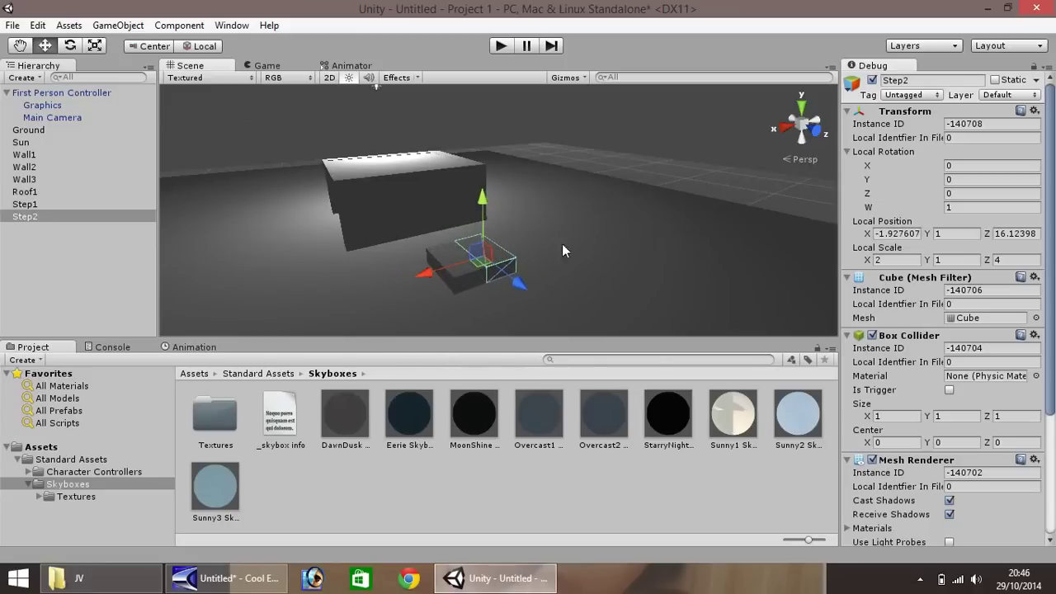
Step: Set Step2's local scale Y to 2 and raise it to about Y 1.48 to form a higher step
left_click(957, 260)
type("2")
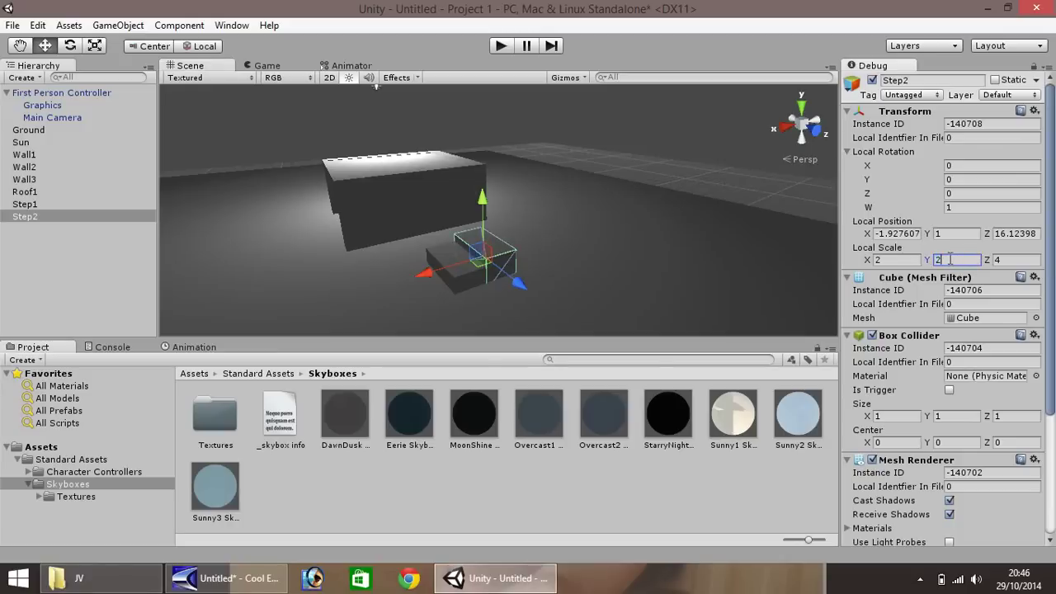
left_click(483, 219)
left_click_drag(484, 219, 487, 213)
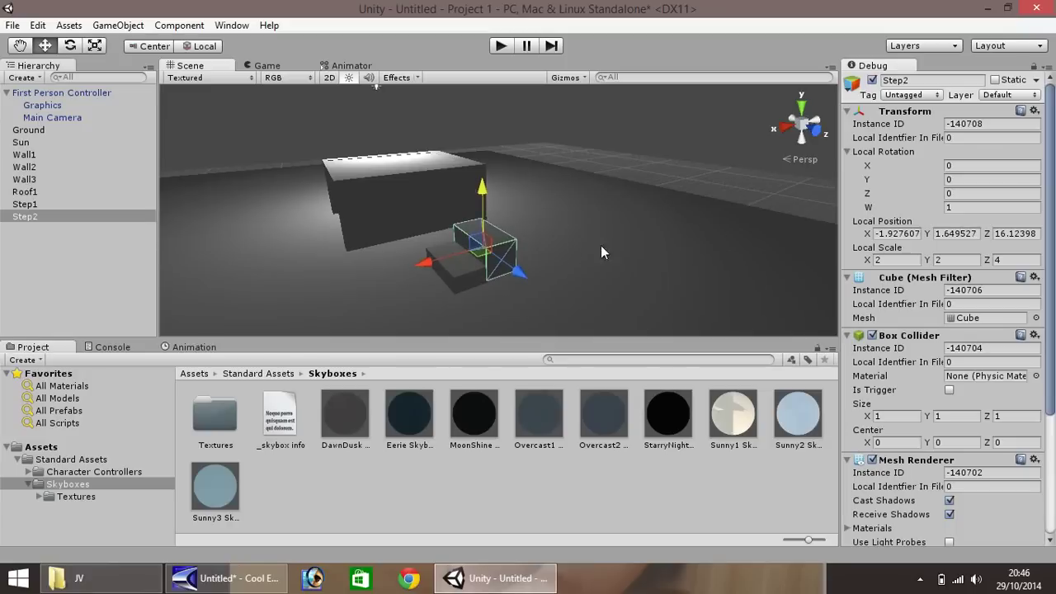
left_click(951, 234)
type("1")
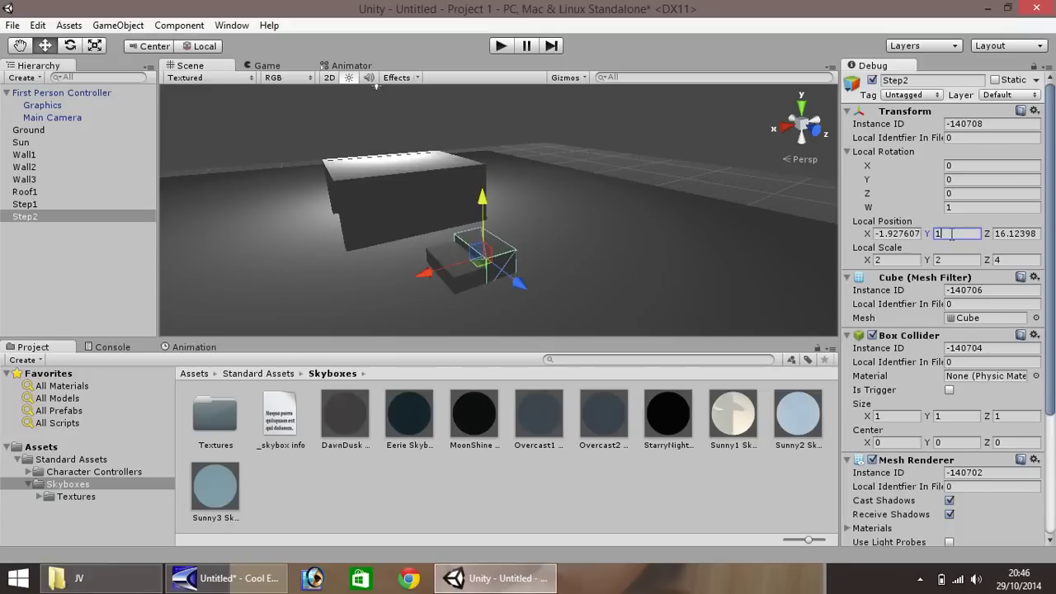
key("BackSpace")
type("2")
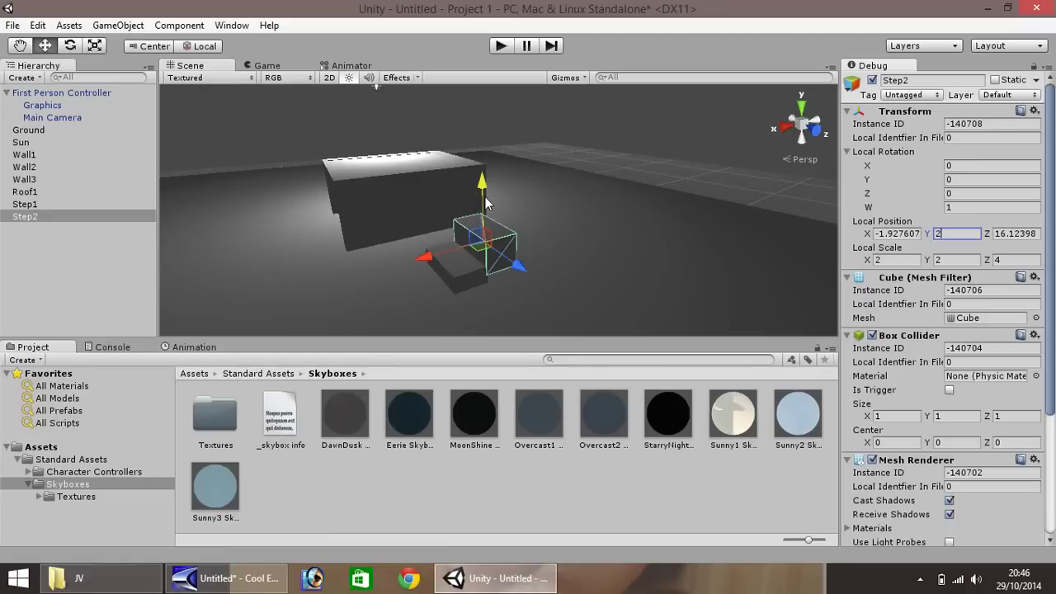
key("Escape")
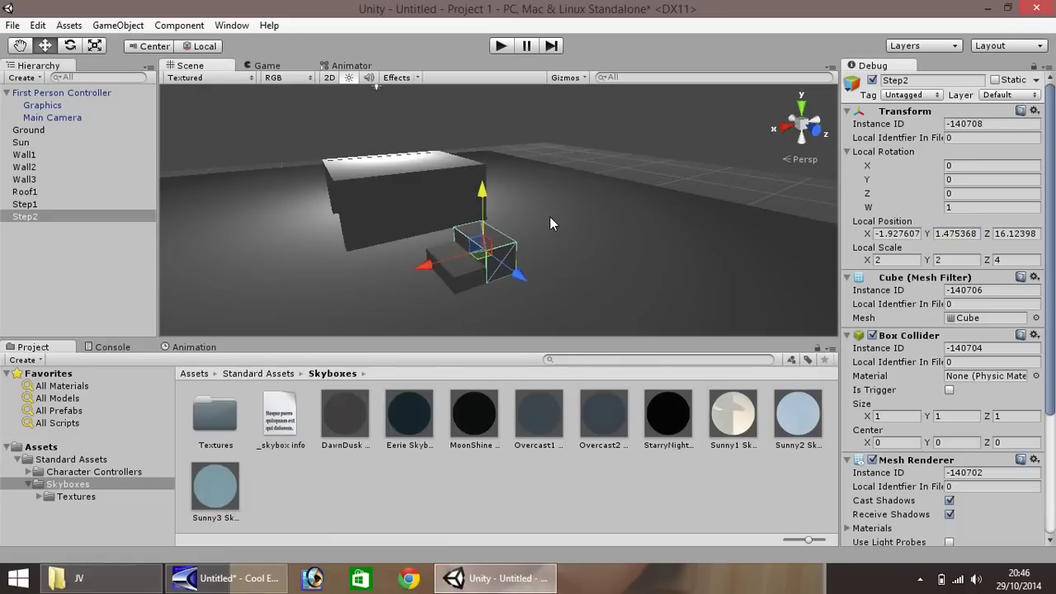
left_click(545, 224)
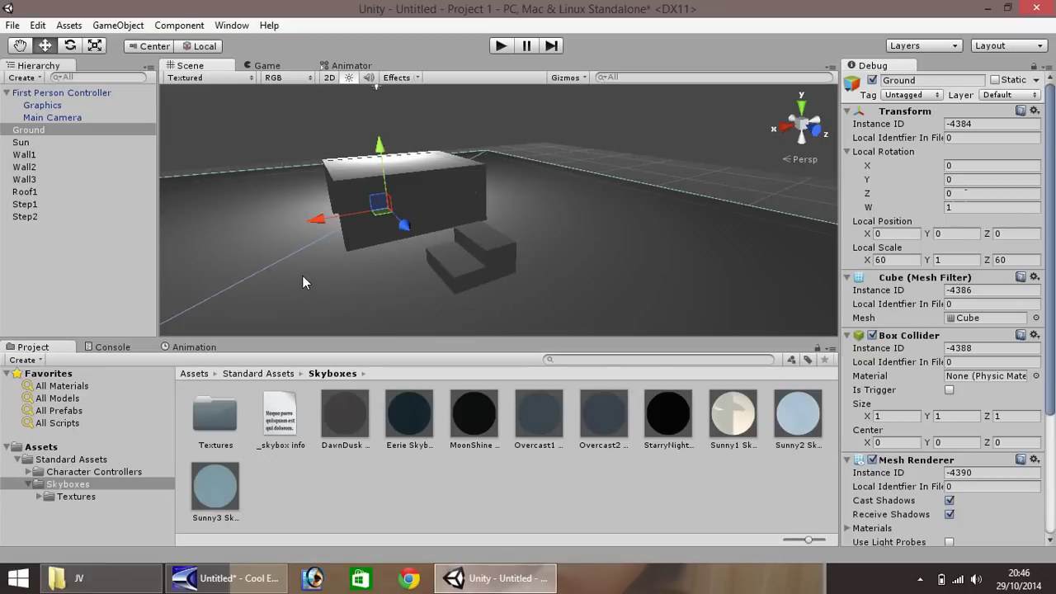
left_click_drag(228, 206, 388, 233)
left_click(19, 46)
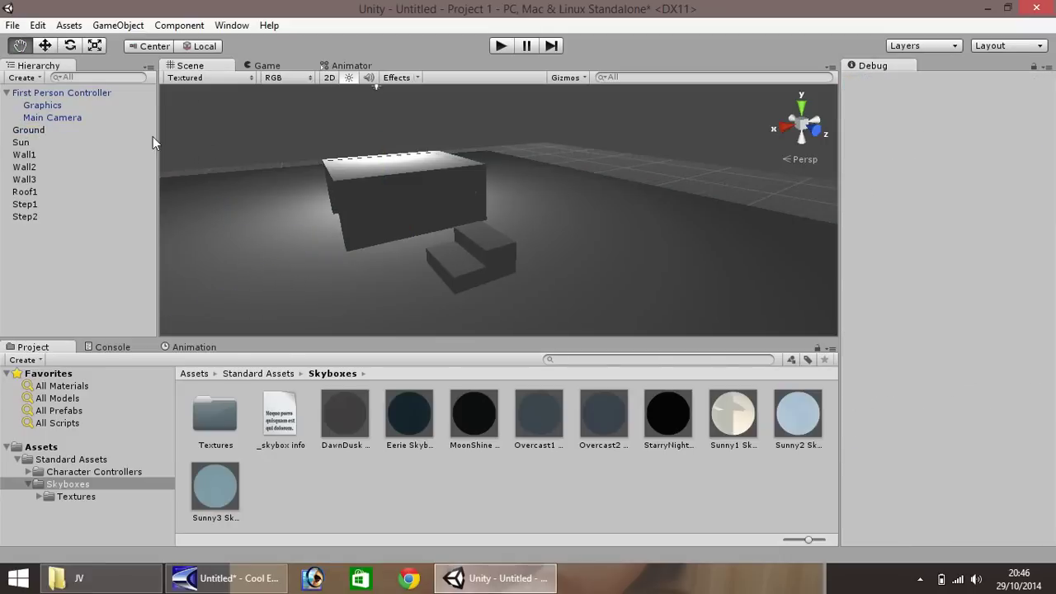
left_click_drag(259, 224, 507, 266)
left_click_drag(431, 212, 618, 235, "alt")
left_click_drag(382, 261, 563, 273)
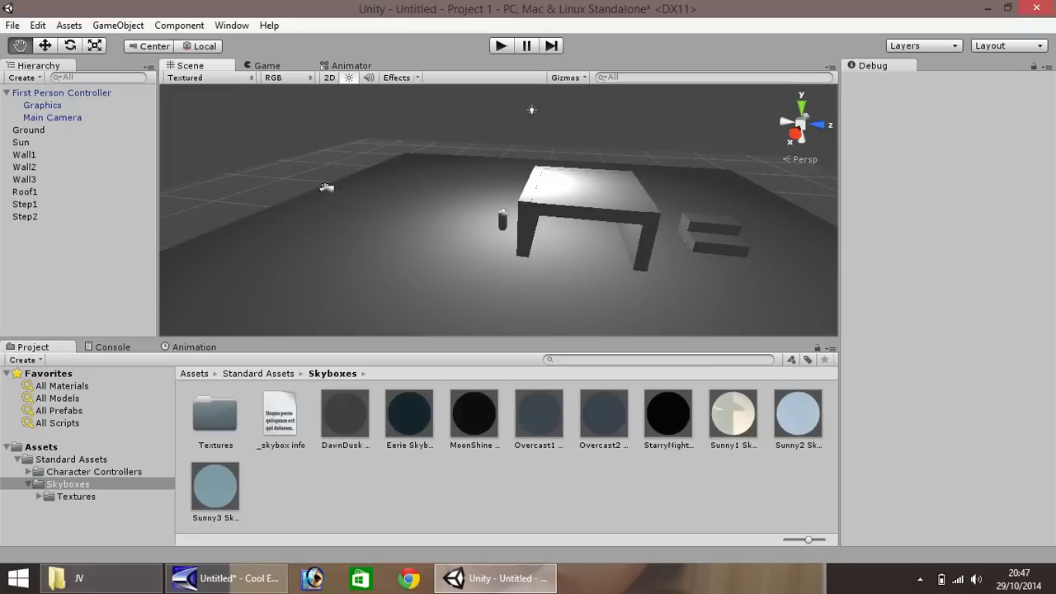
Step: Switch to Cool Edit Pro and stop the running audio recording
left_click(227, 577)
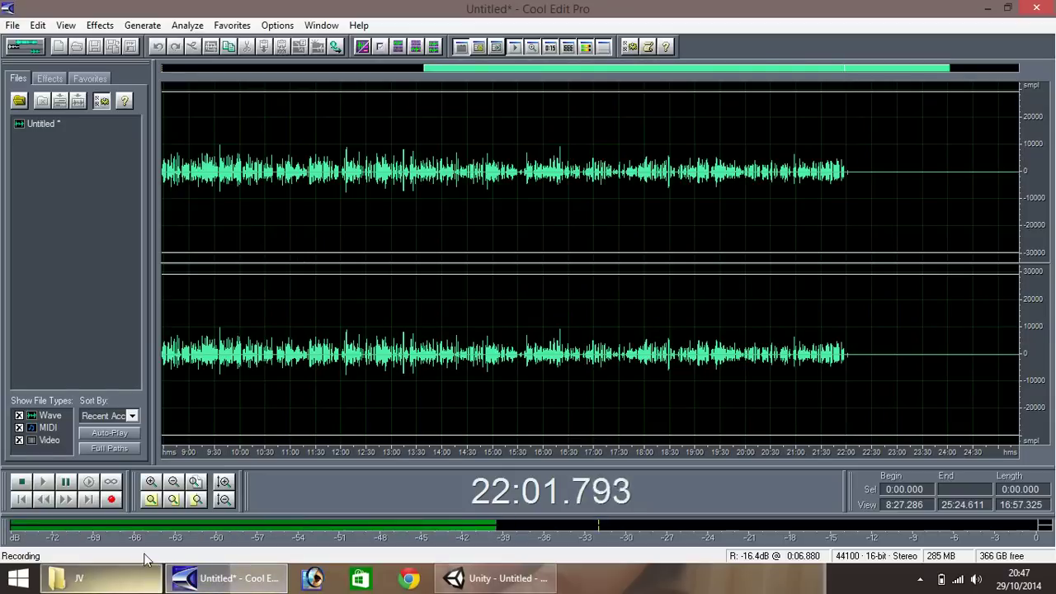
key("space")
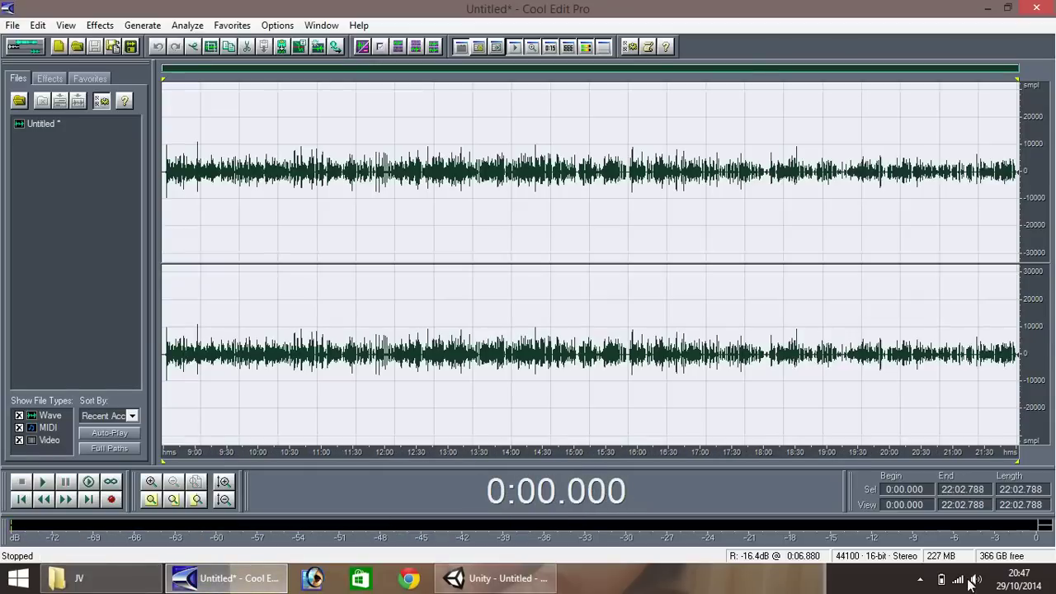
left_click(919, 579)
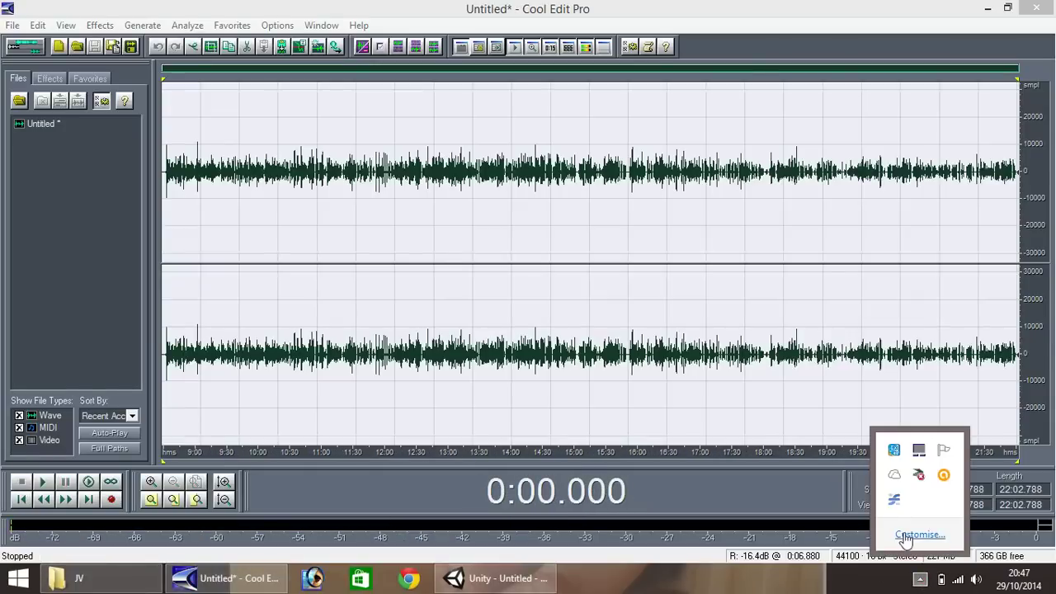